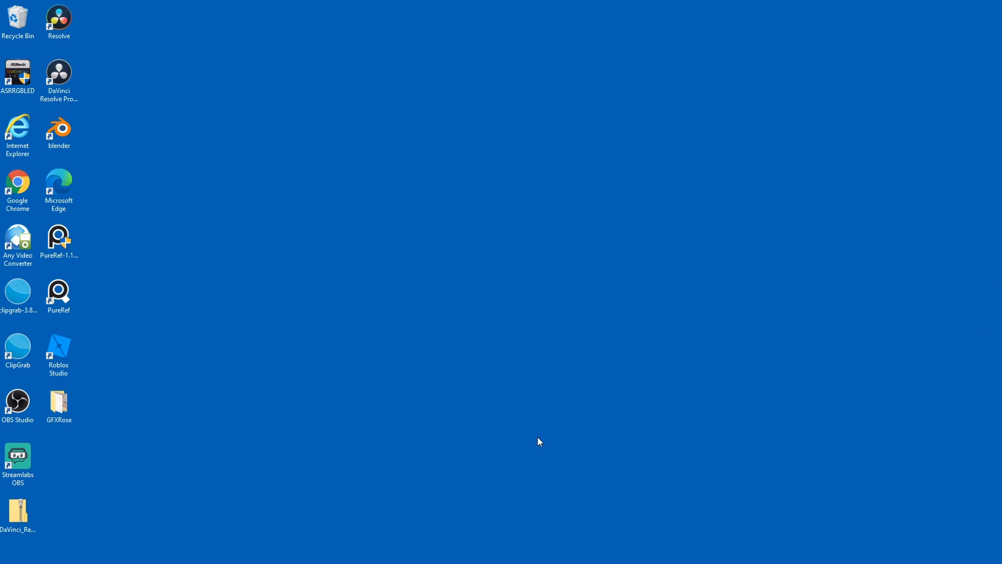
Step: Launch Roblox Studio, ignore the auto-recovered file and create a new place from the Baseplate template
left_click(73, 352)
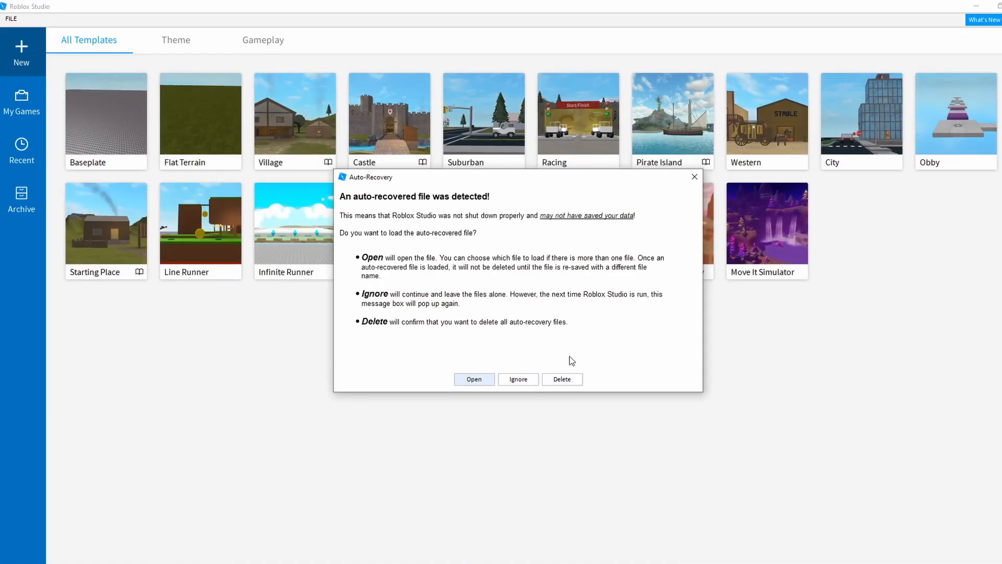
left_click(515, 381)
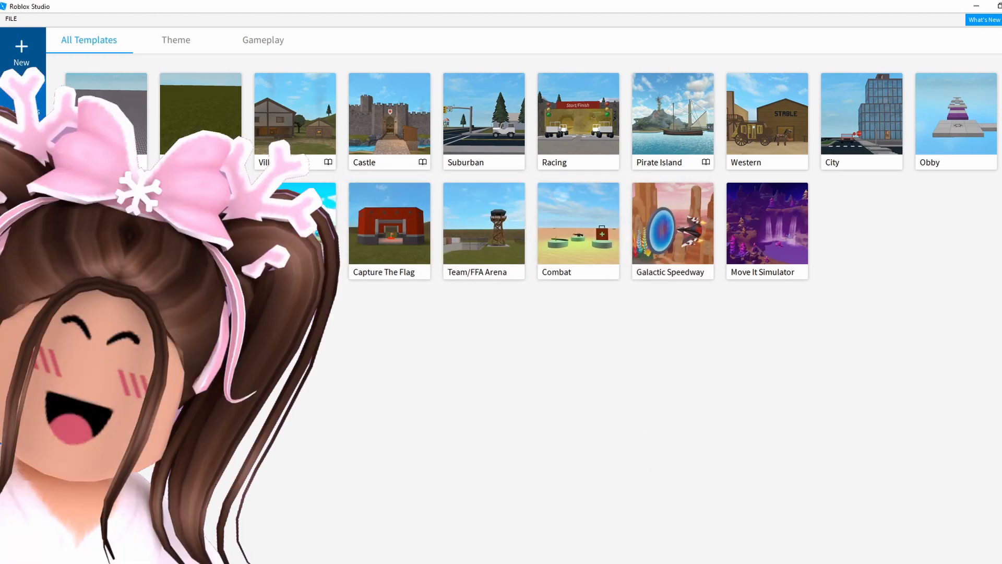
left_click(110, 126)
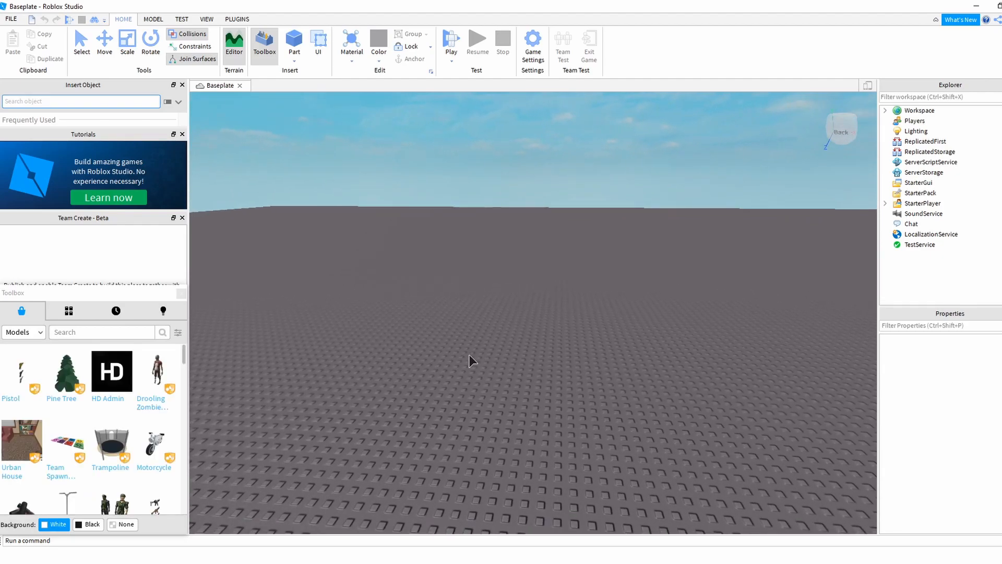
Step: Spawn the GFXRose avatar as an R6 rig on the baseplate with the Load Character plugin
left_click(234, 20)
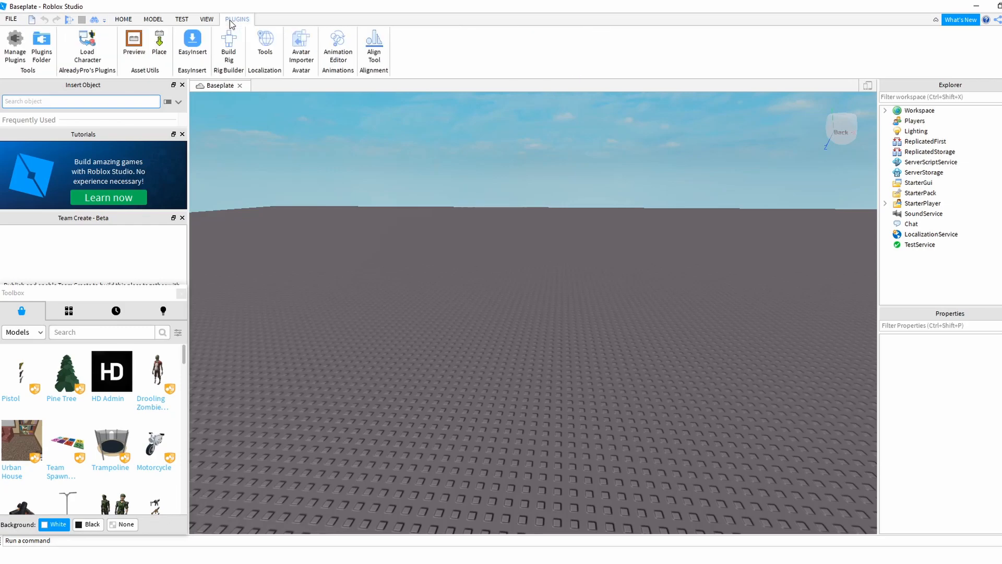
left_click(87, 46)
left_click(398, 356)
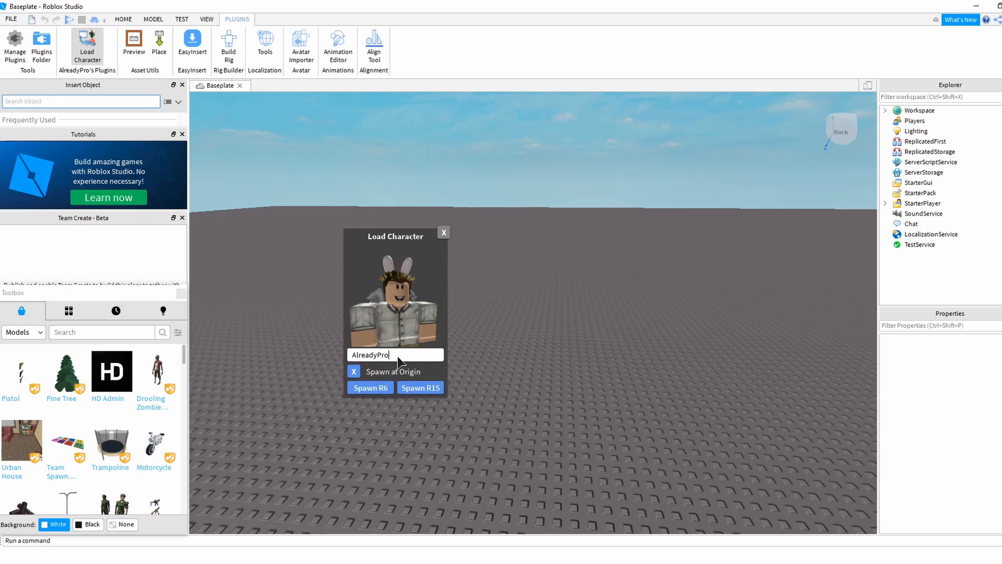
key("BackSpace")
key("BackSpace")
key("BackSpace")
key("BackSpace")
key("BackSpace")
key("BackSpace")
key("BackSpace")
key("BackSpace")
key("BackSpace")
key("BackSpace")
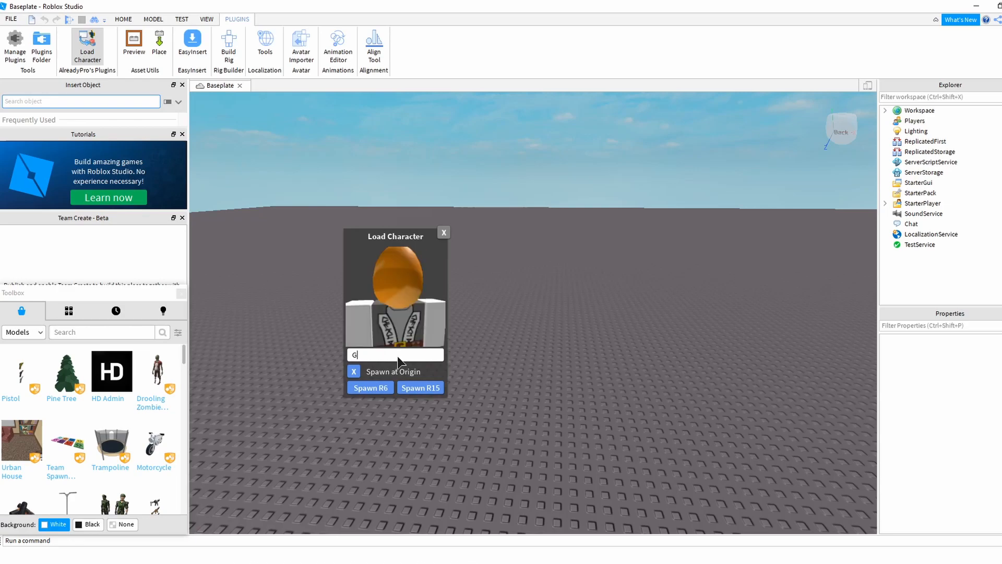
type("GFXRose")
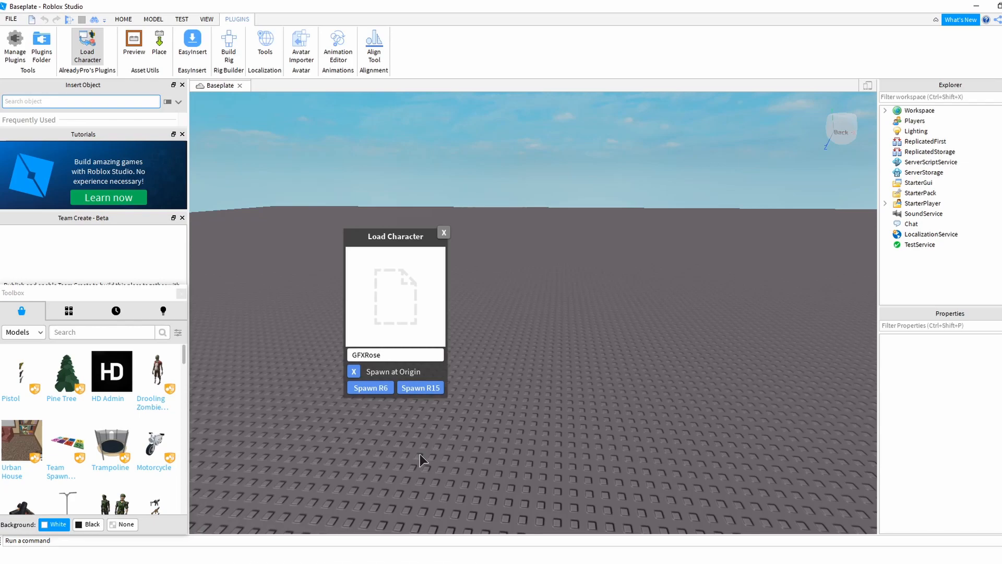
left_click(369, 390)
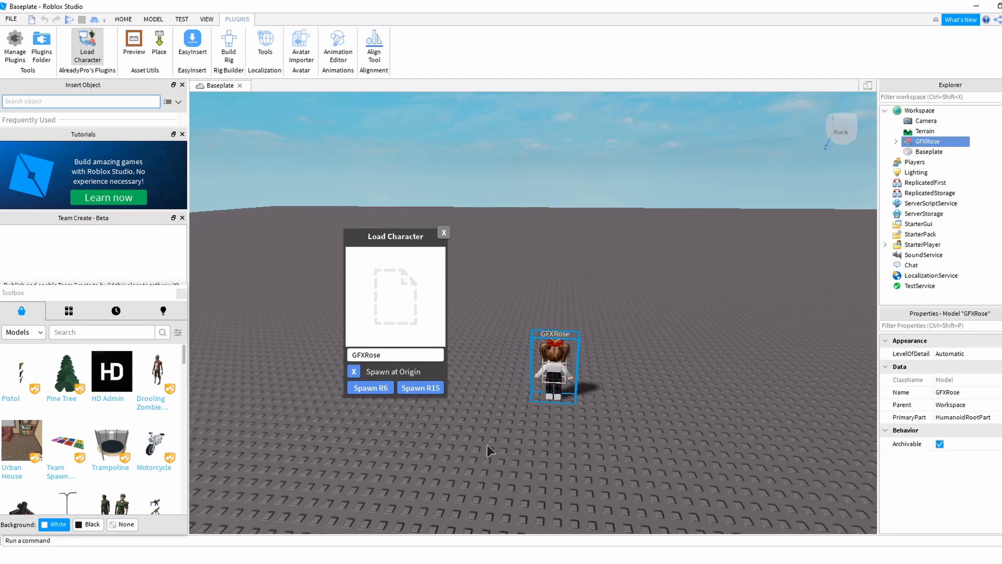
left_click(444, 232)
Step: Change the GFXRose character's face by inserting asset ID 494291269 with the EasyInsert plugin
right_click_drag(581, 399, 584, 401)
key("w")
key("s")
key("a")
key("d")
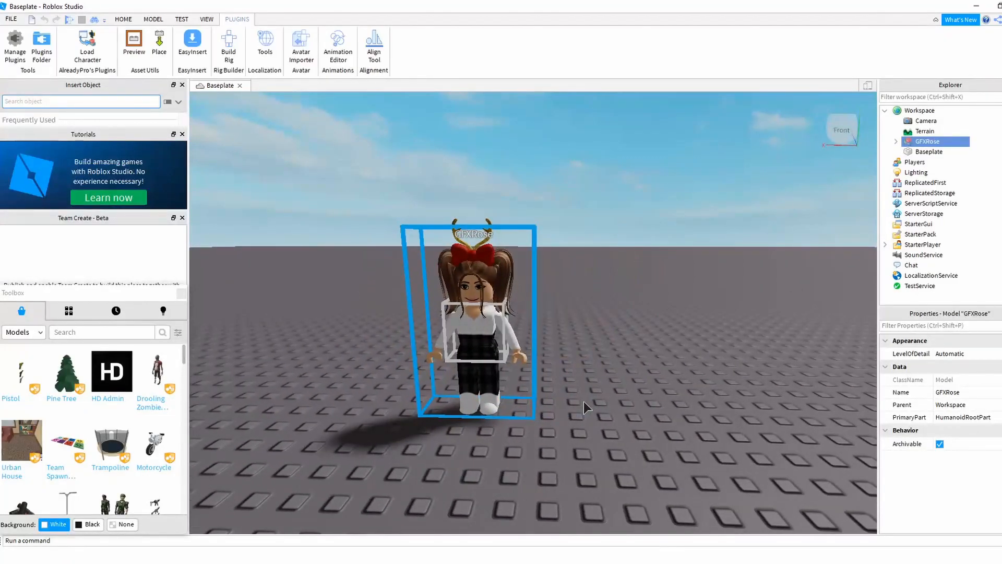
left_click(182, 56)
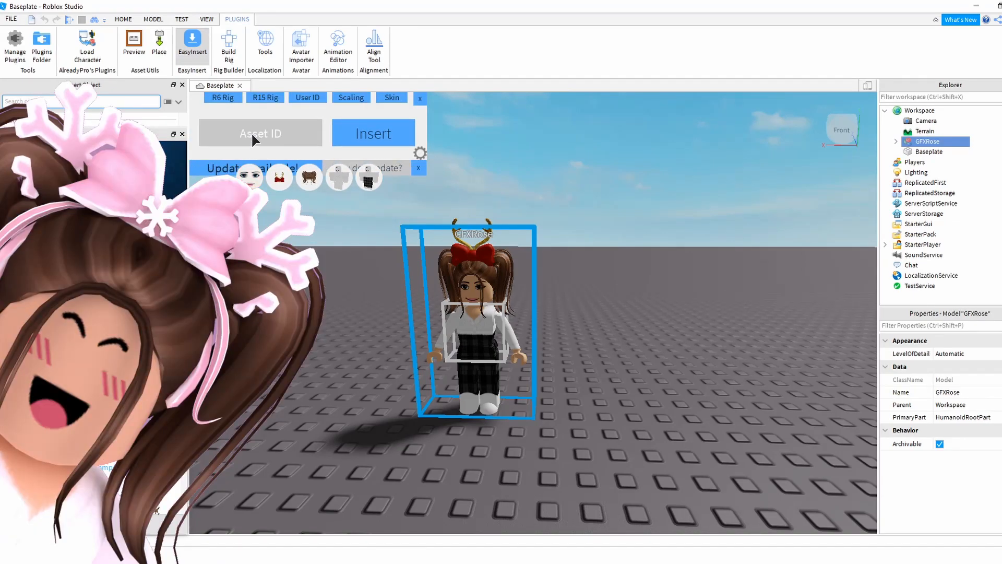
left_click(257, 134)
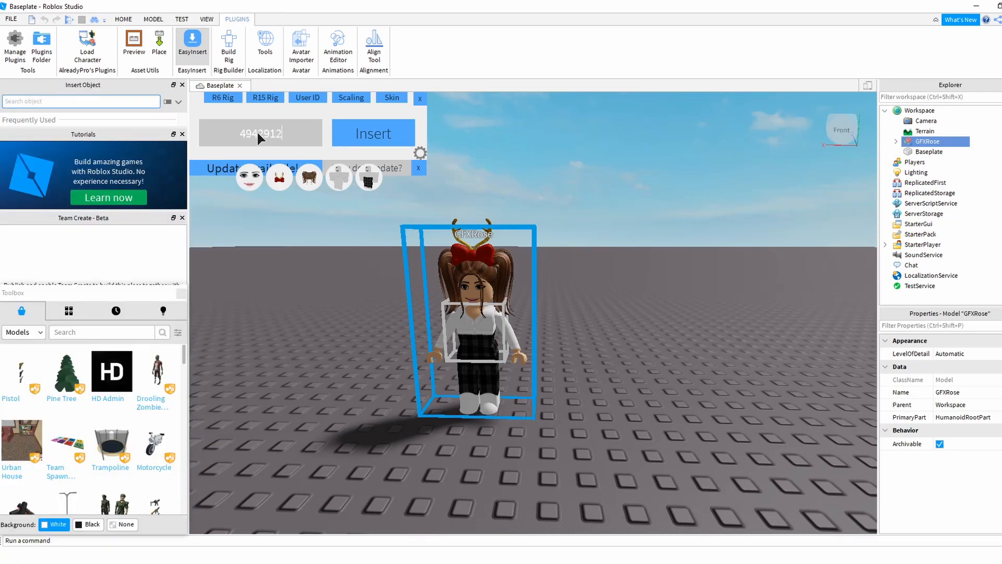
left_click(378, 123)
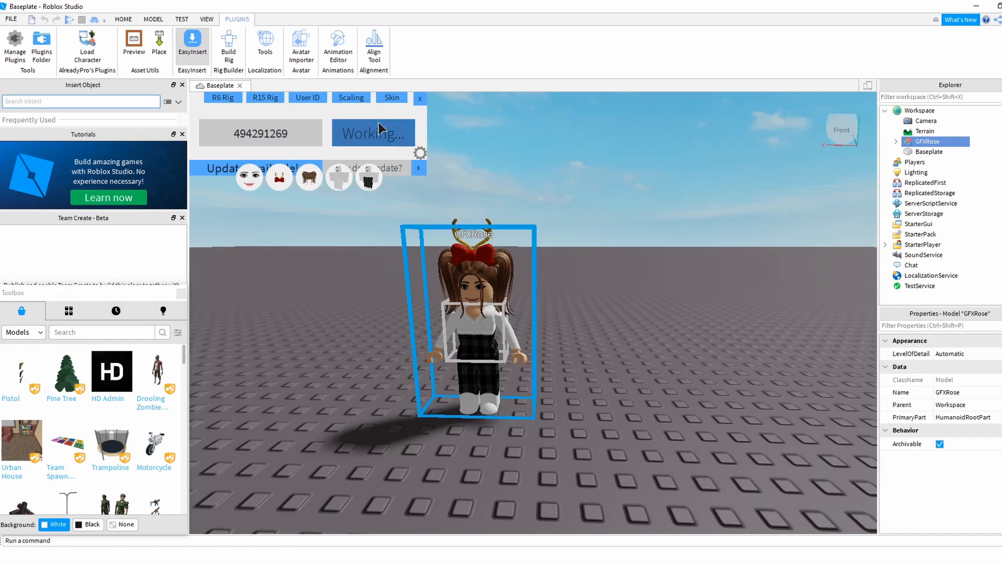
right_click_drag(596, 386, 596, 385)
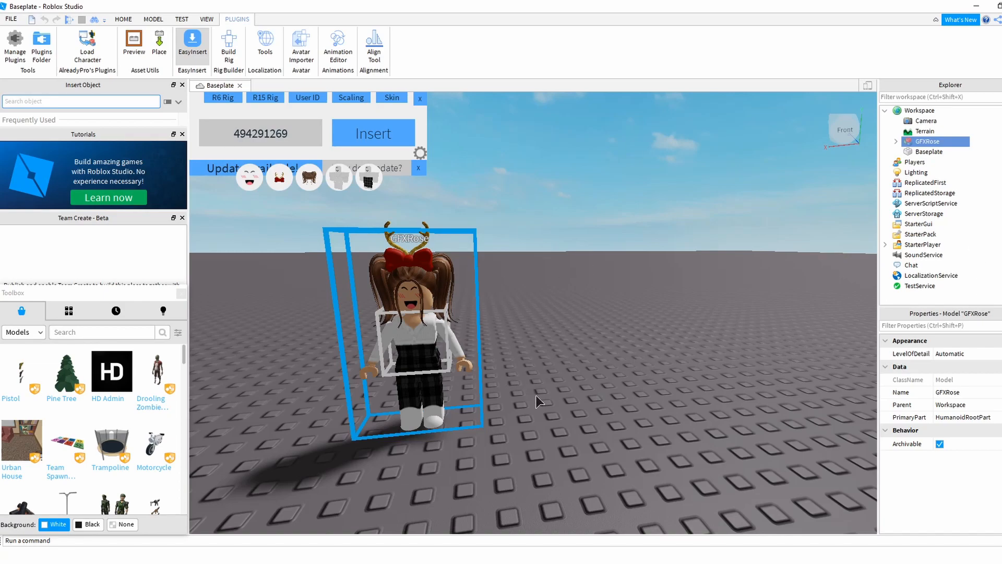
Step: Export the GFXRose model as an OBJ file named GFXRoseRedChristmas into the desktop's GFXRose/GFXChristmas folder
mouse_move(932, 146)
right_click(928, 146)
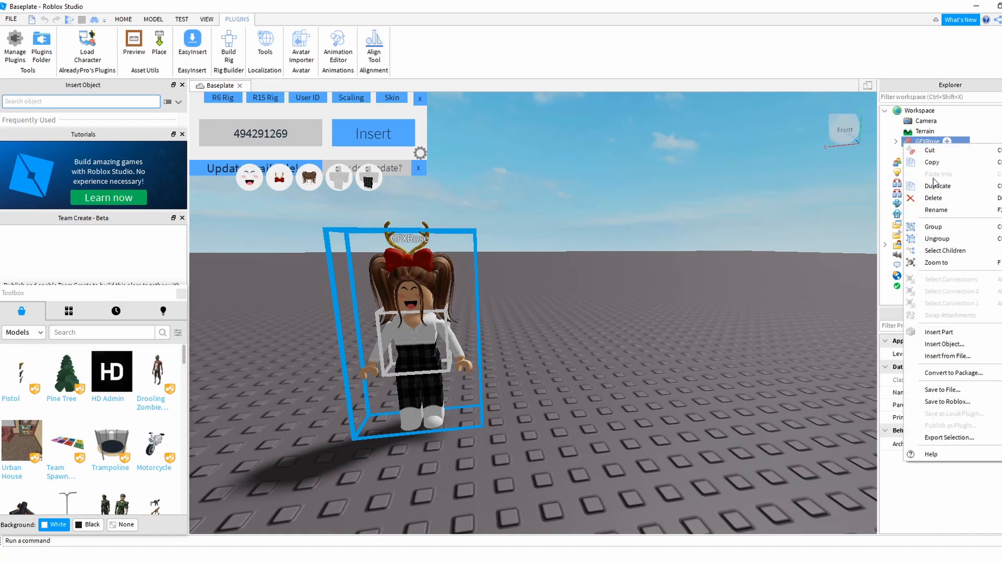
left_click(949, 438)
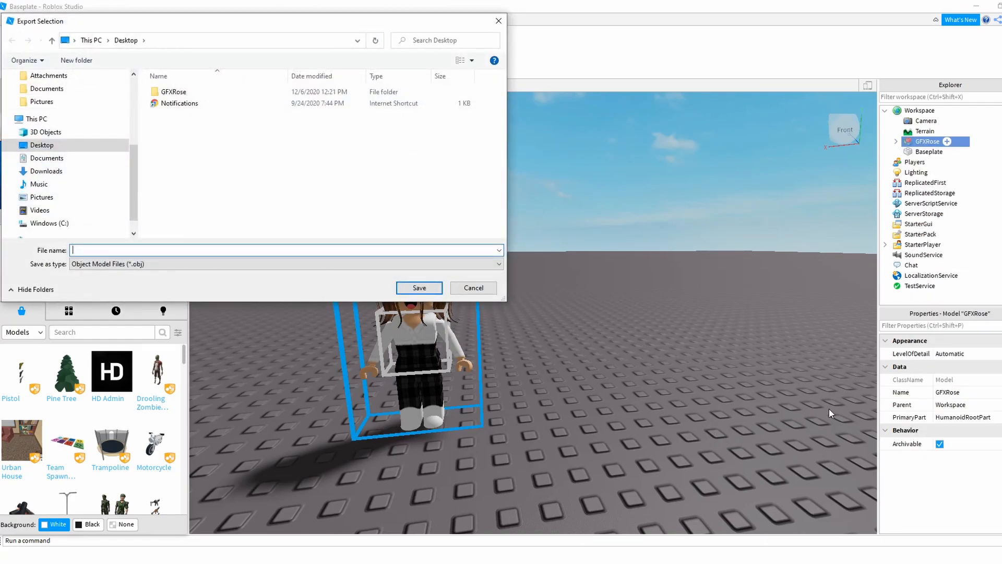
scroll(78, 157, "up", 4)
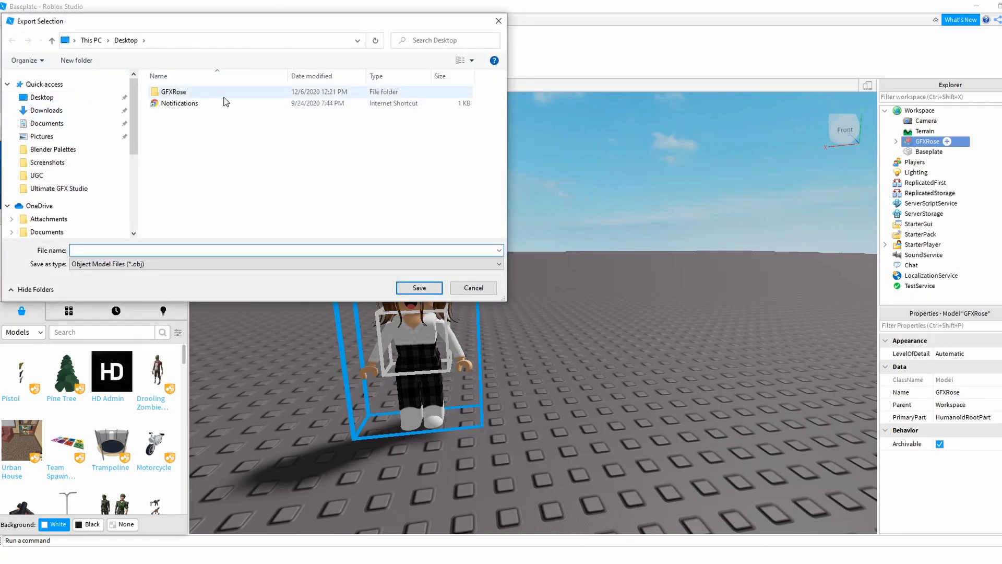
double_click(176, 92)
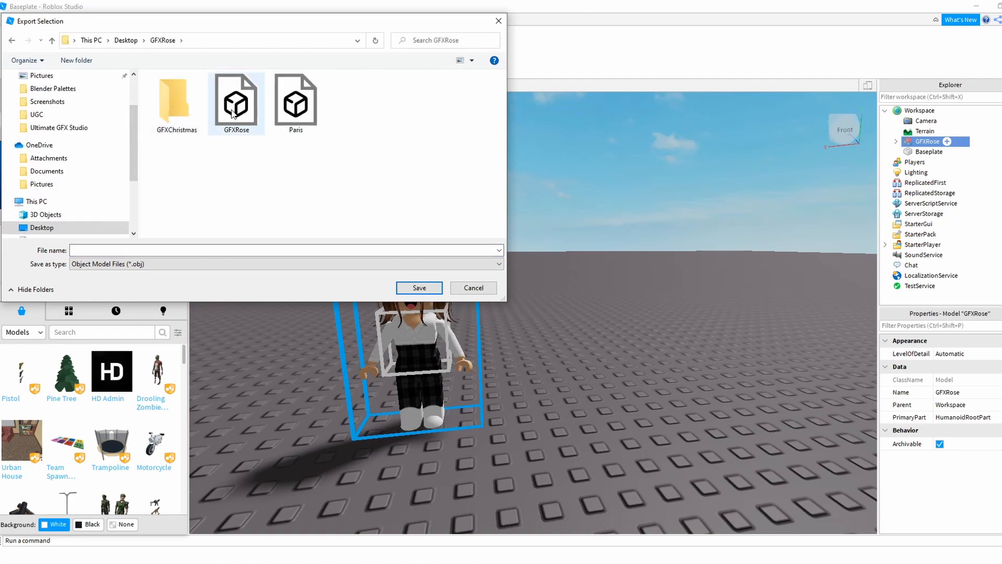
double_click(171, 118)
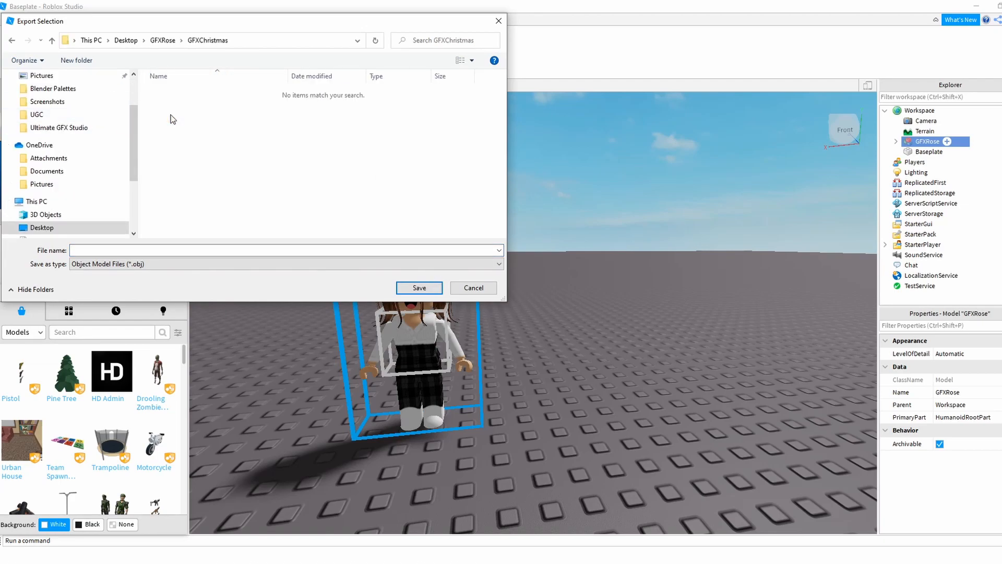
left_click(158, 246)
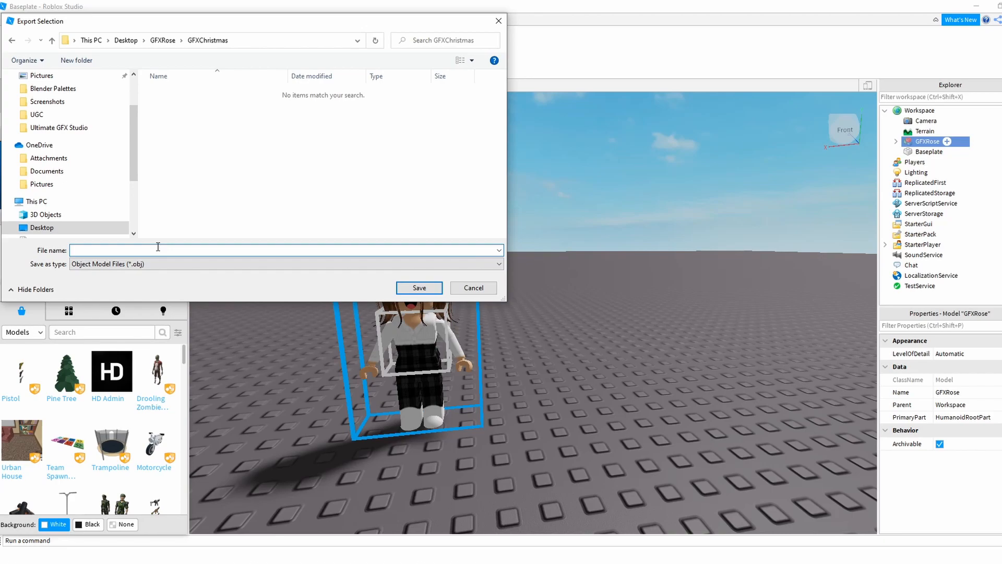
type("GFXRoseRedChristmas")
left_click(419, 288)
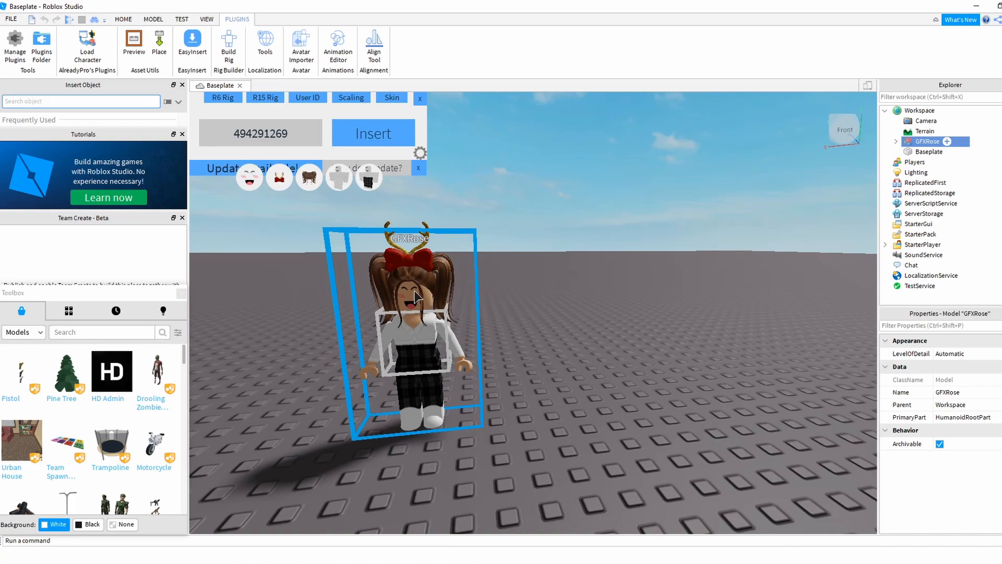
Step: Insert the red Christmas room from My Models into the scene near the character
scroll(609, 391, "down", 4)
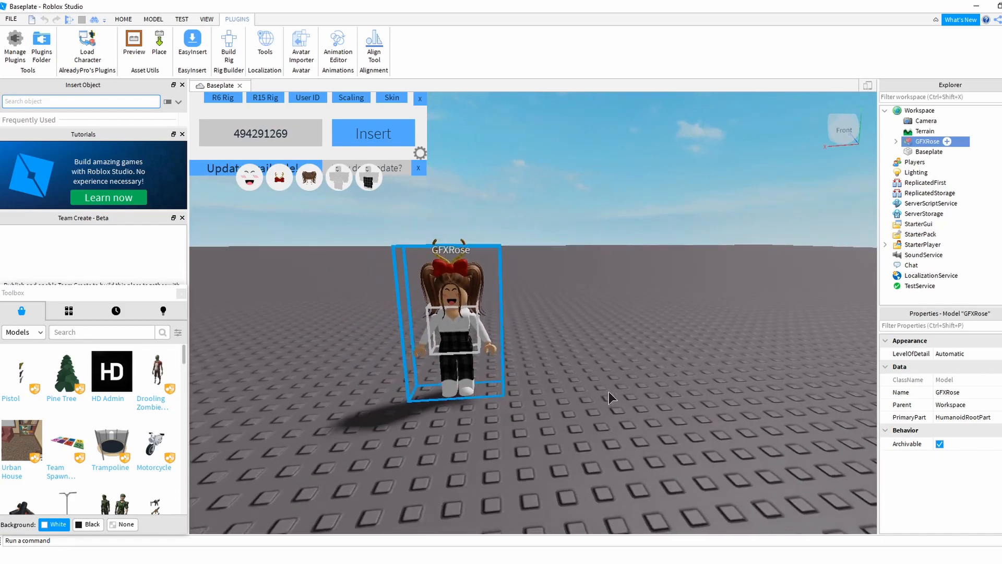
scroll(609, 391, "down", 3)
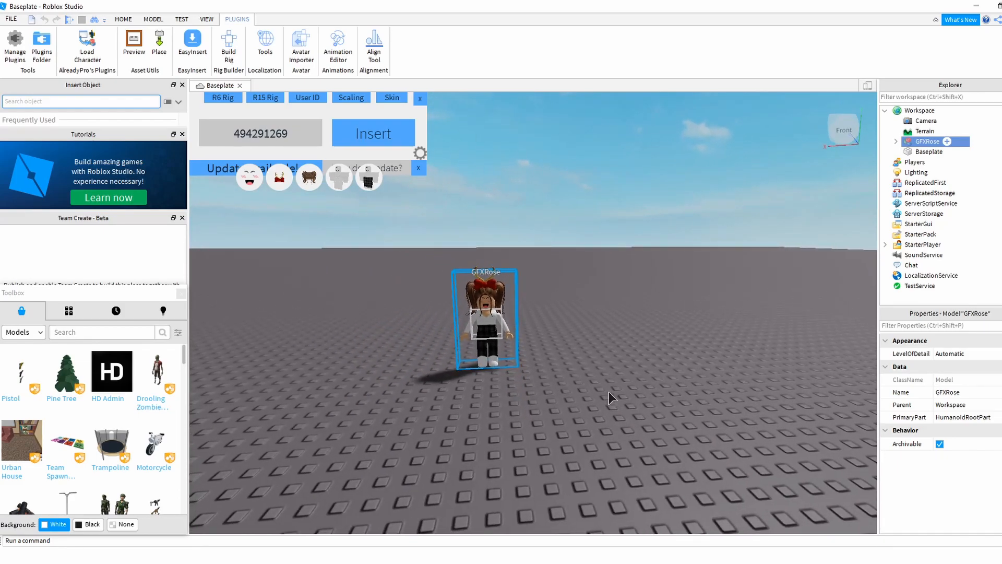
scroll(609, 392, "up", 3)
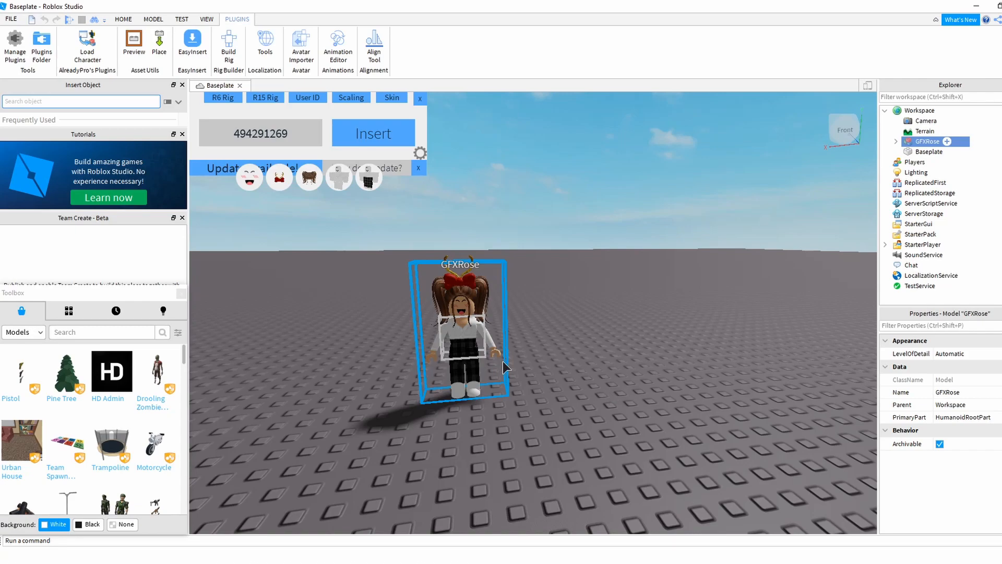
right_click_drag(562, 388, 560, 387)
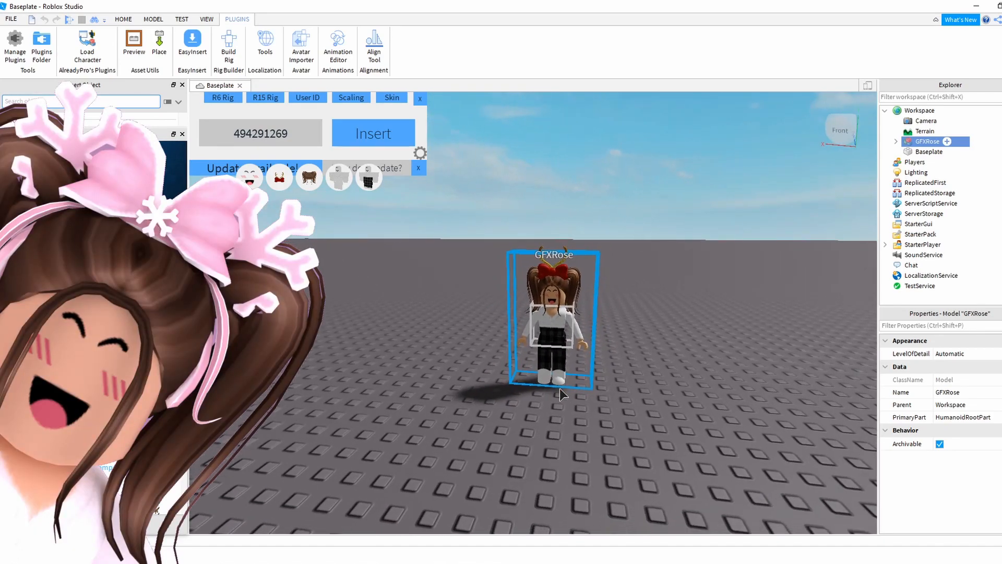
right_click_drag(412, 403, 412, 403)
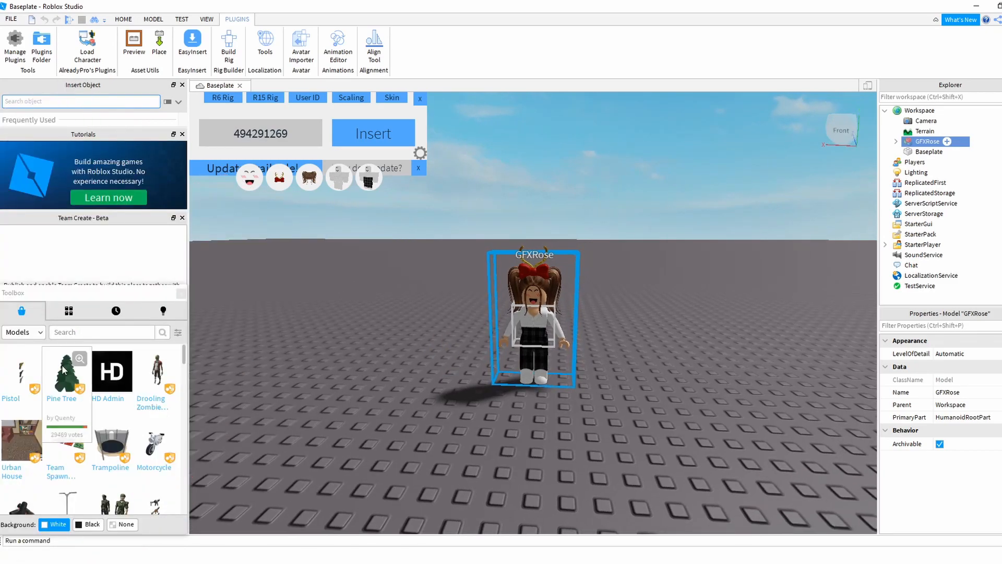
left_click(64, 310)
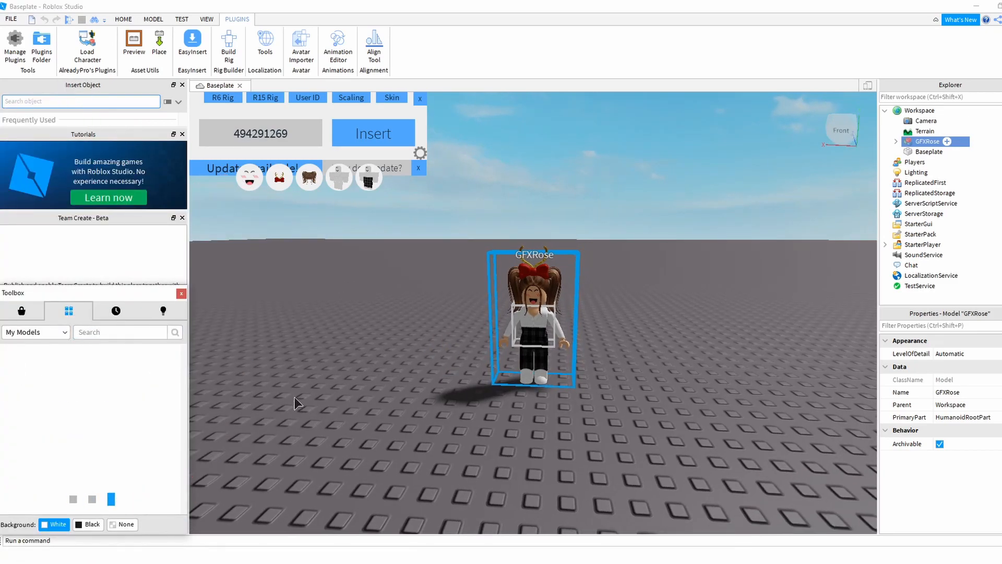
left_click_drag(34, 409, 538, 410)
right_click_drag(672, 419, 673, 418)
scroll(673, 426, "down", 5)
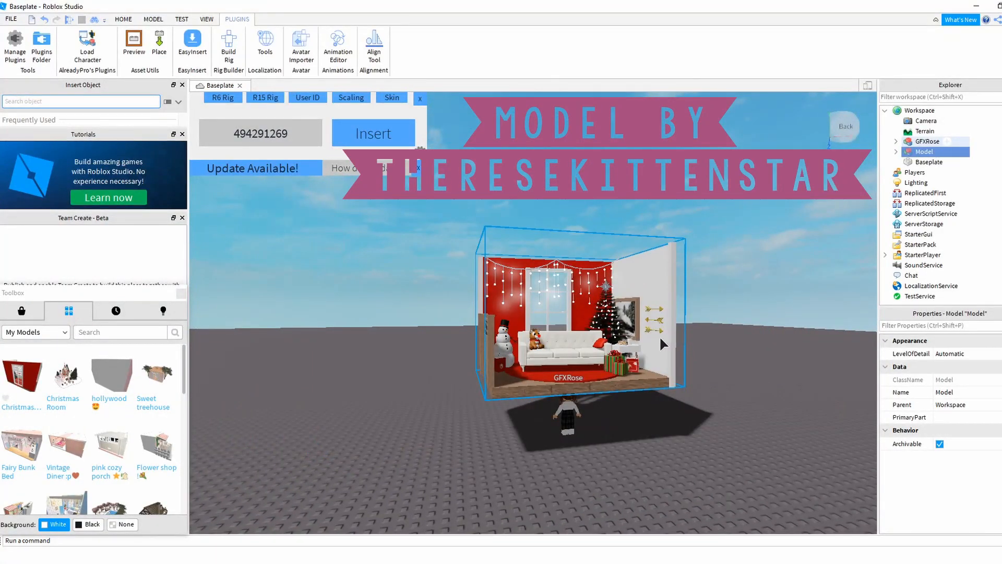
Step: Export the Christmas room model as an OBJ file named RedRoomChristmas into the GFXChristmas folder
right_click(919, 156)
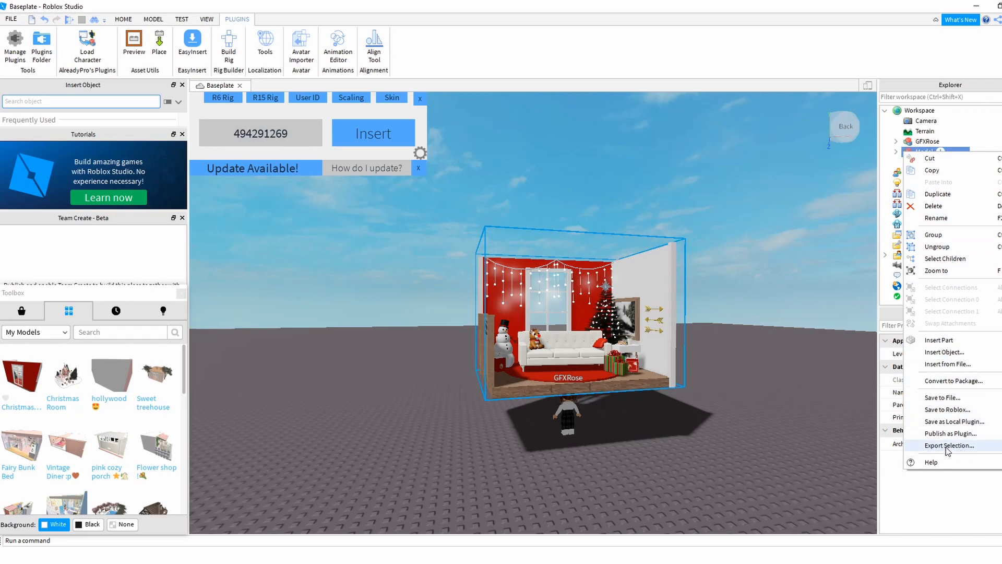
left_click(682, 281)
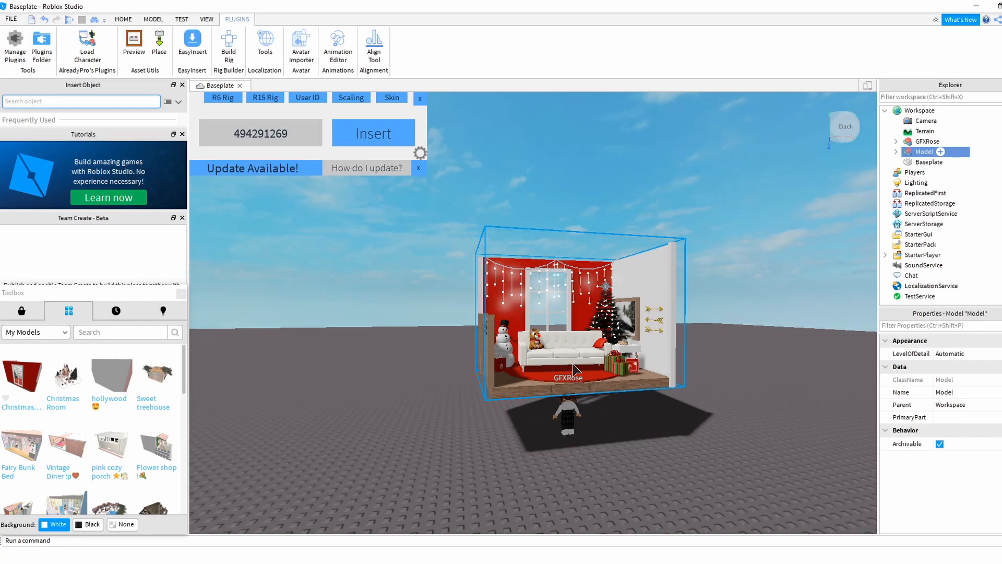
right_click(912, 153)
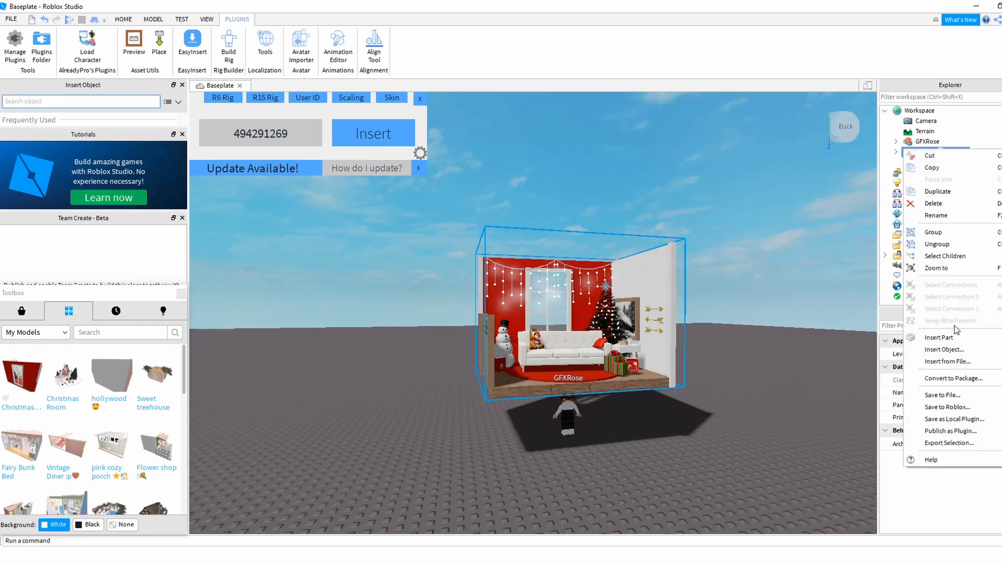
left_click(947, 443)
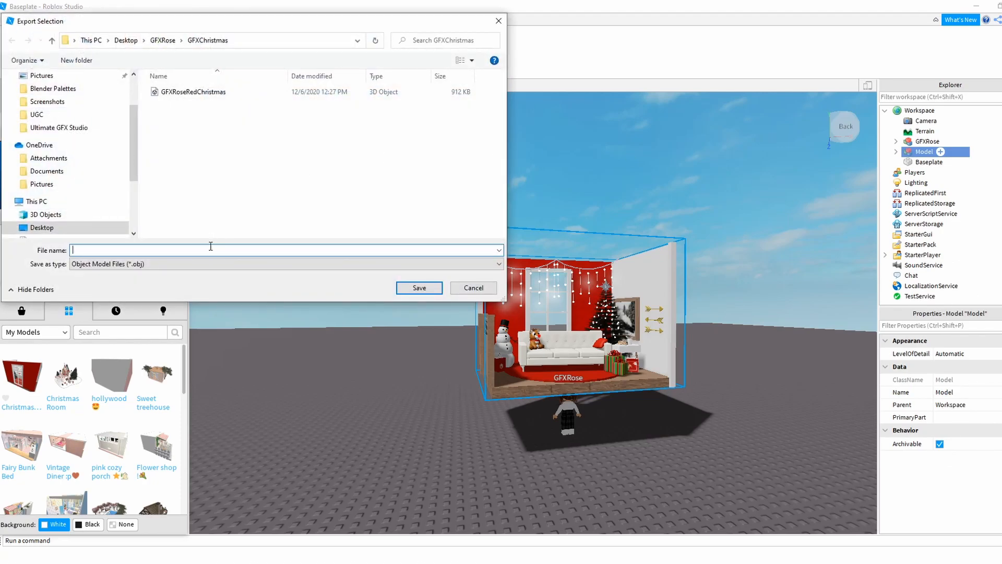
type("RedRoomChristmas")
left_click(420, 287)
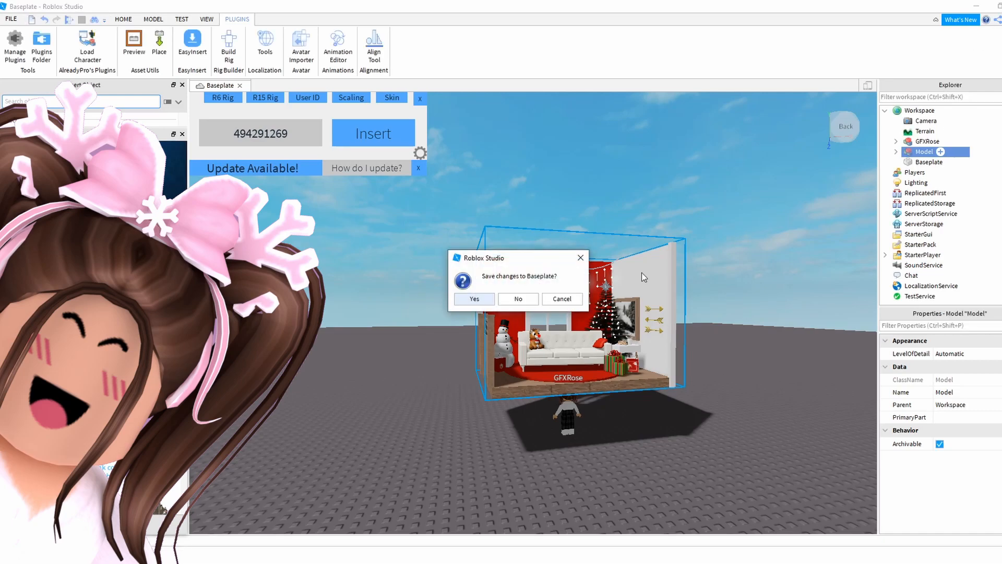
Step: Close Roblox Studio without saving the Baseplate changes and start Blender with its default scene
left_click(518, 299)
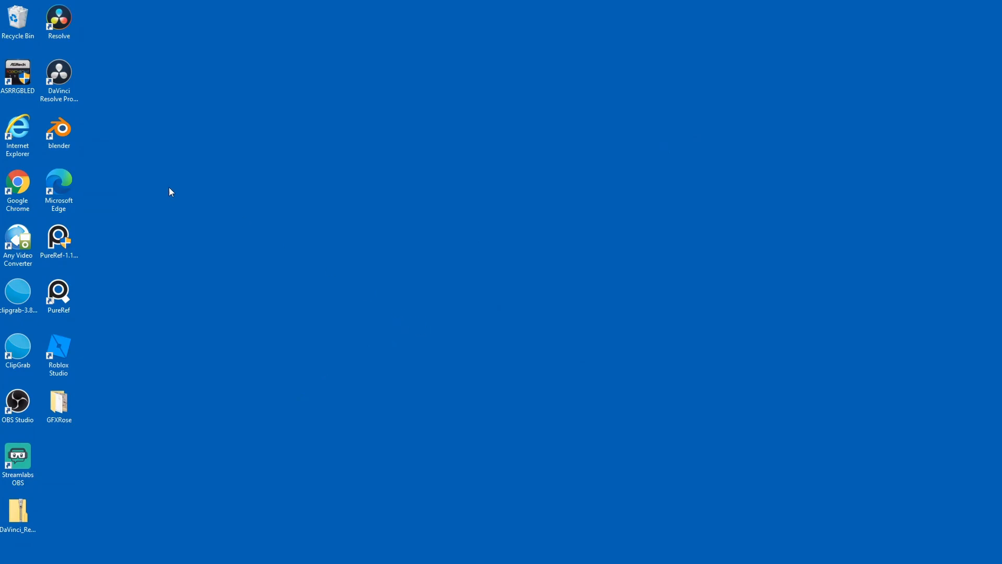
double_click(62, 134)
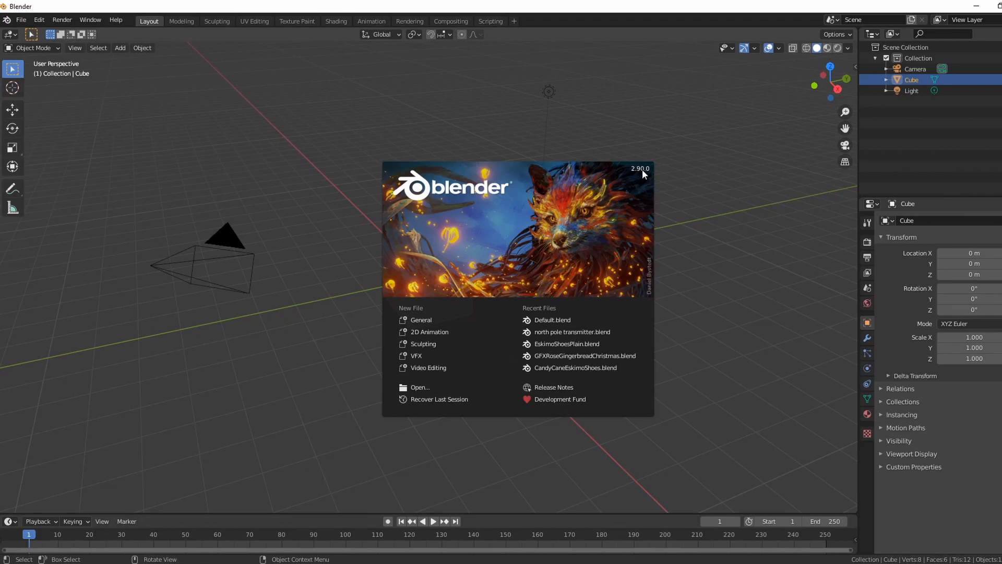
left_click(328, 413)
Step: Open the recent file Default.blend, discarding the changes to the untitled scene
key("n")
left_click(20, 19)
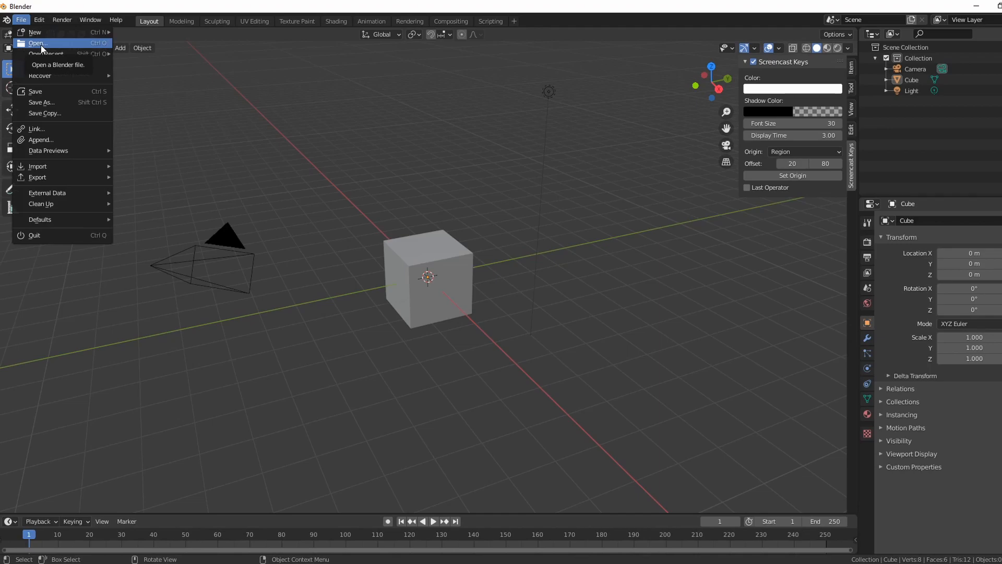
mouse_move(76, 53)
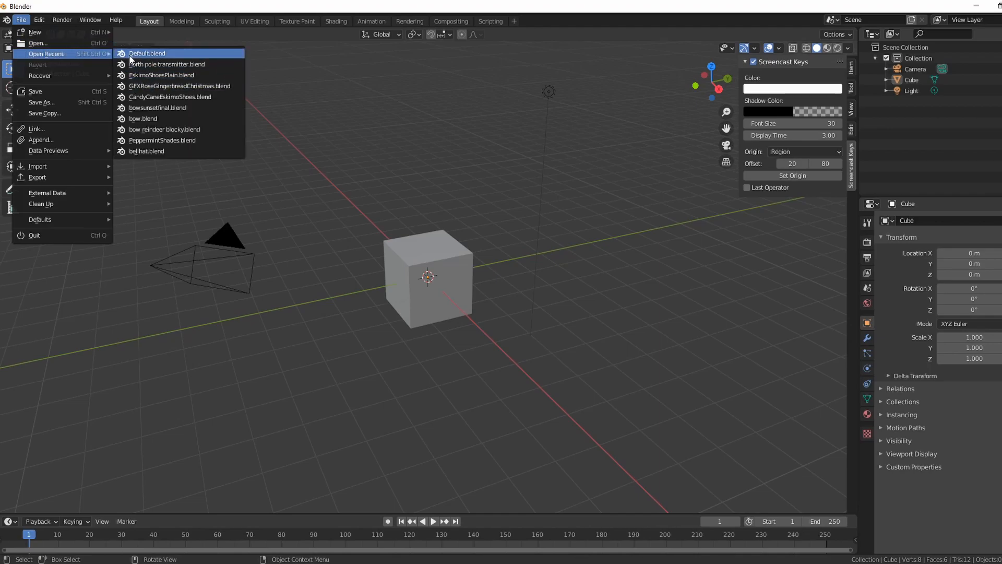
left_click(146, 52)
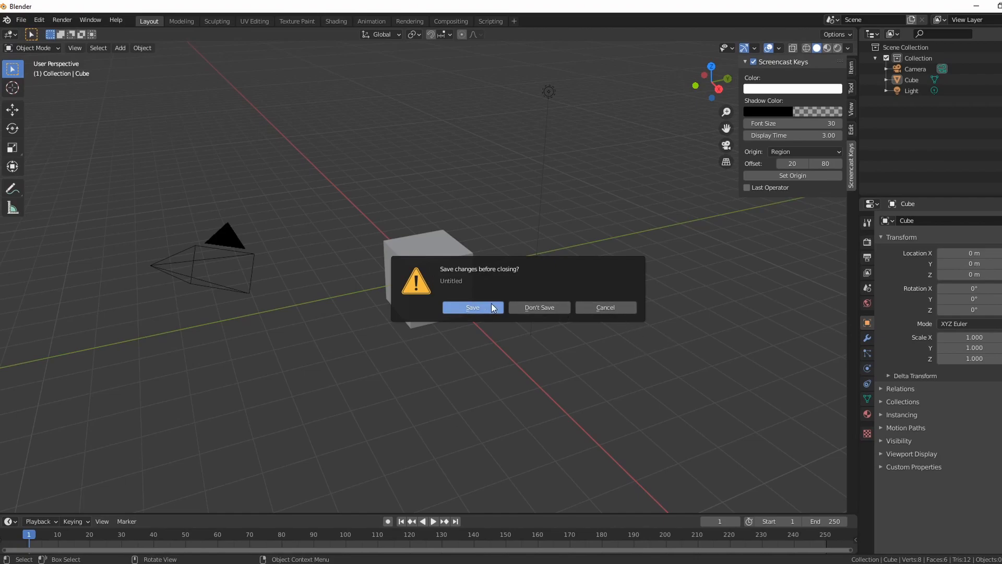
left_click(529, 306)
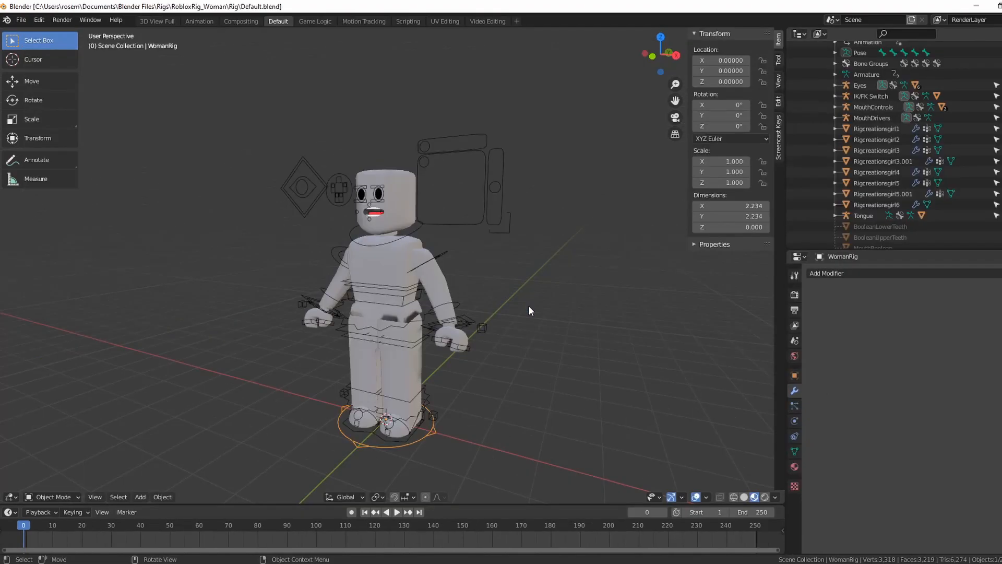
Step: Face the woman rig from the front and show the Screencast Keys settings in the viewport sidebar
right_click(566, 390)
middle_click_drag(533, 354, 578, 368)
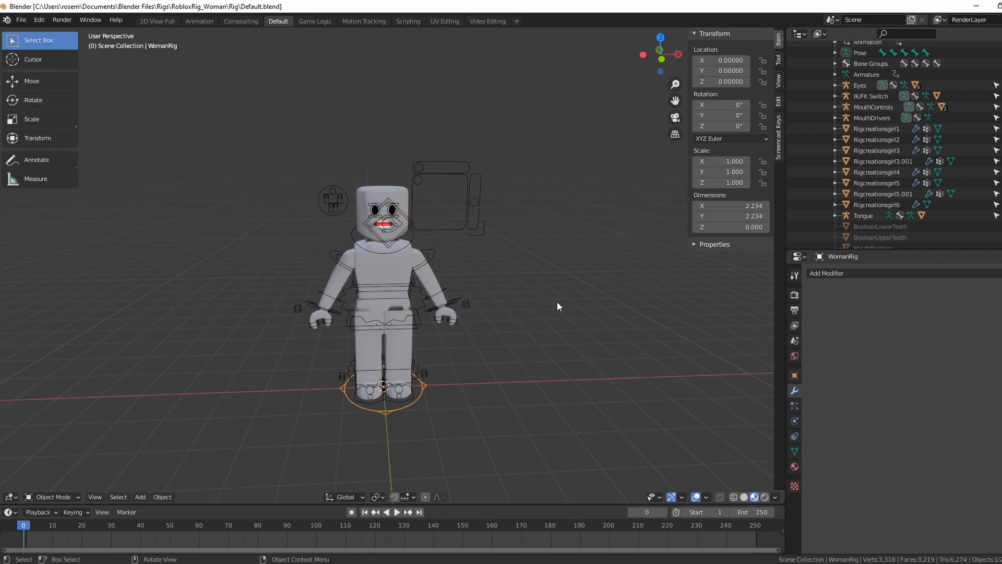
left_click(780, 139)
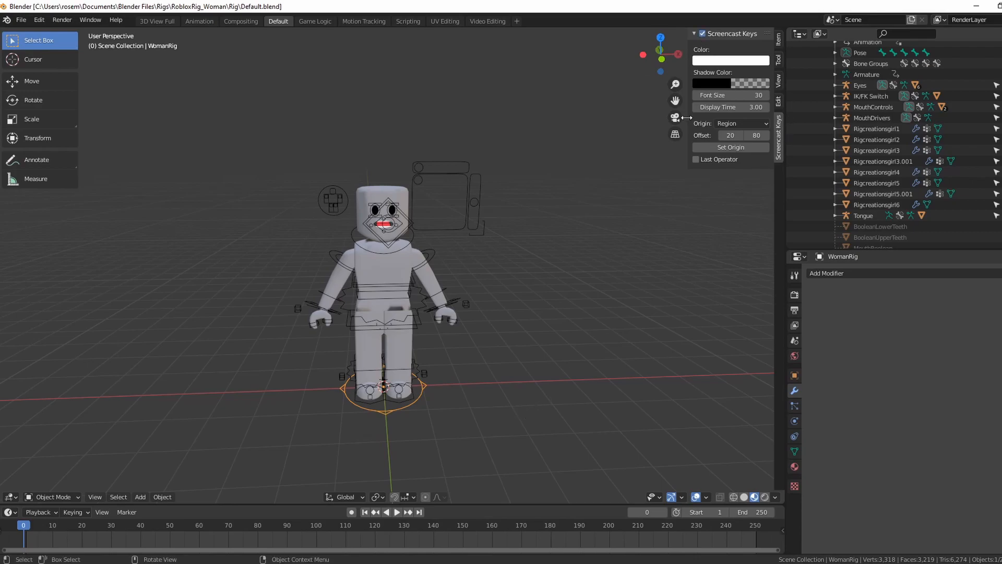
left_click(781, 148)
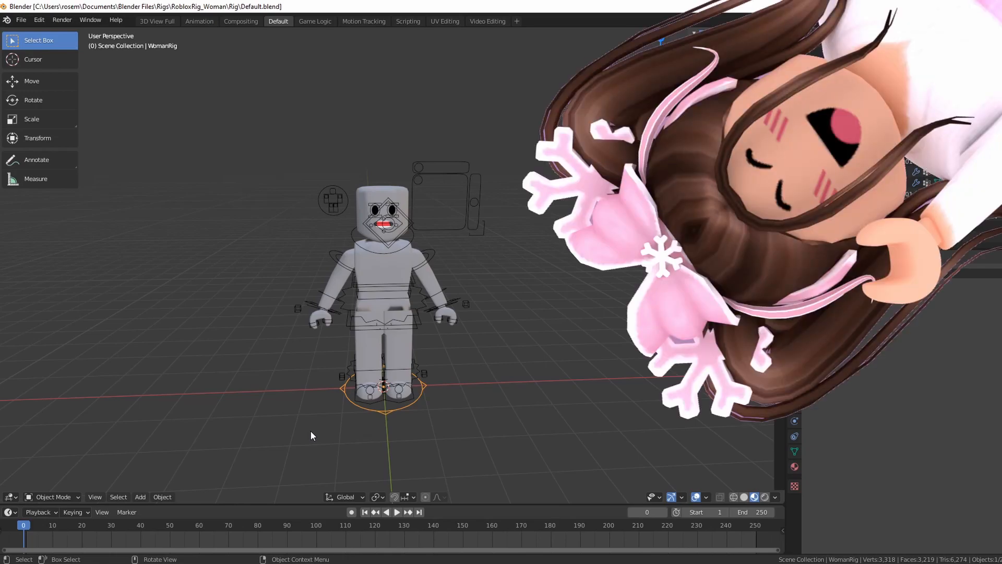
Step: Examine the full woman rig from different distances and angles by zooming, panning and orbiting
scroll(310, 431, "down", 2)
scroll(358, 400, "down", 2, "shift")
middle_click_drag(358, 400, 455, 375, "shift")
scroll(540, 368, "up", 1, "shift")
scroll(540, 368, "down", 3)
middle_click_drag(538, 374, 484, 410)
scroll(512, 373, "up", 6)
scroll(520, 392, "down", 3)
scroll(516, 421, "up", 4)
scroll(516, 421, "down", 5)
scroll(485, 406, "up", 1)
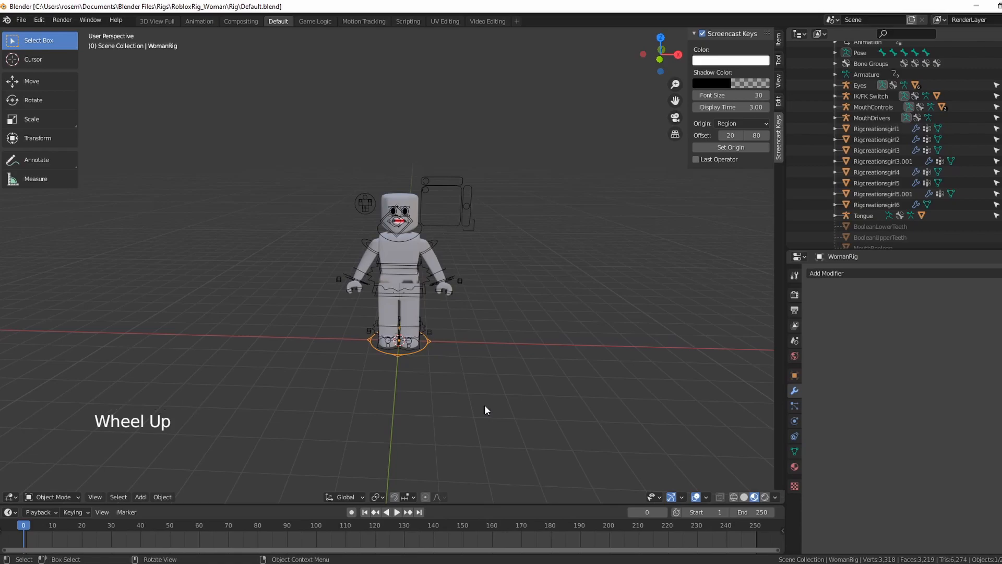
Step: Inspect the woman rig by moving forward, backward and sideways around it in walk navigation
key("shift")
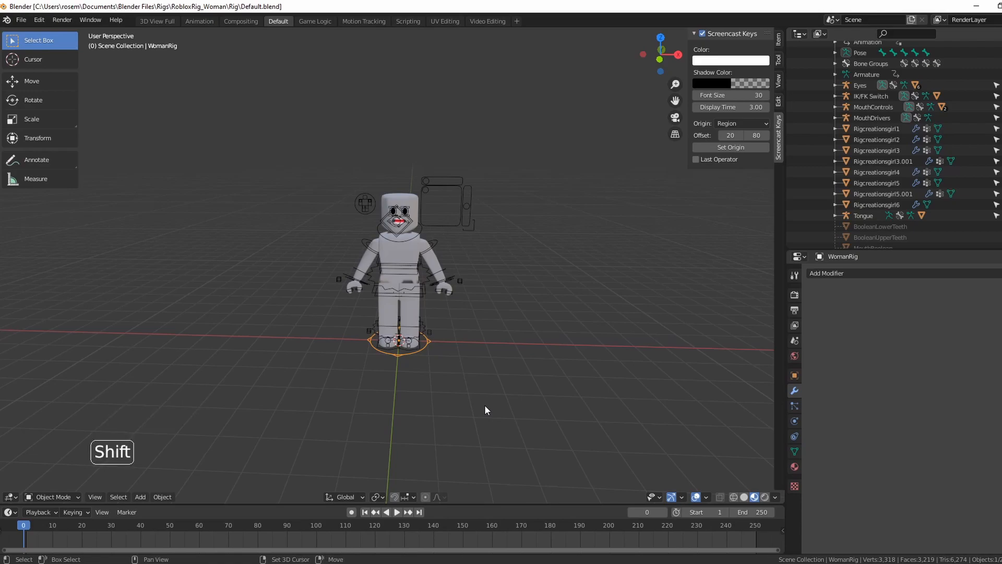
key("shift+grave")
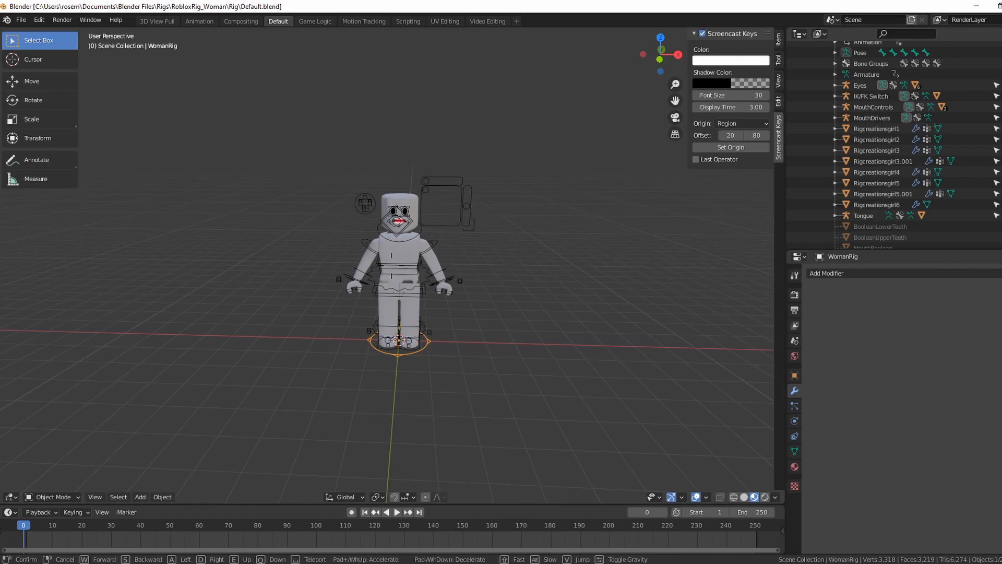
key("w")
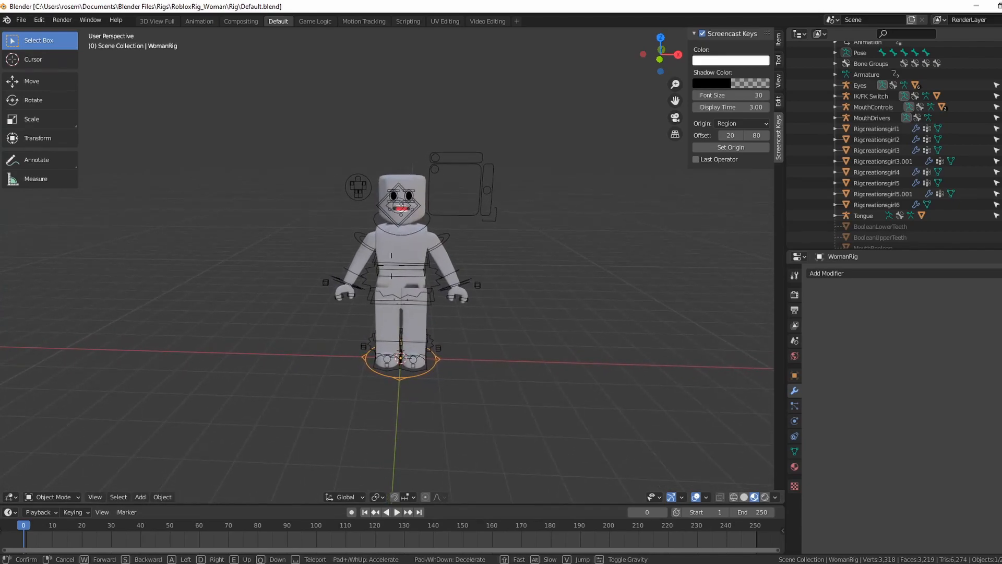
key("a")
key("d")
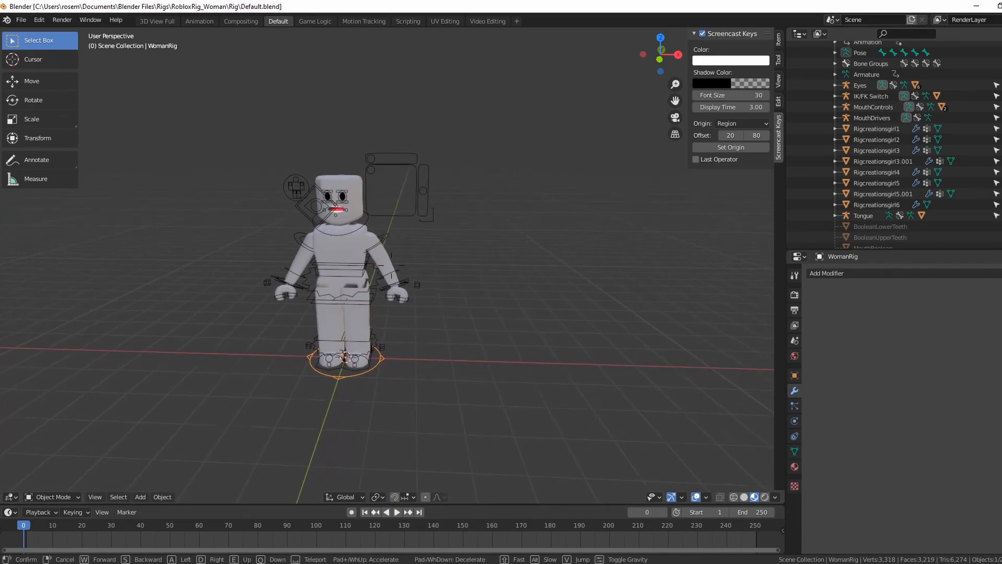
key("a")
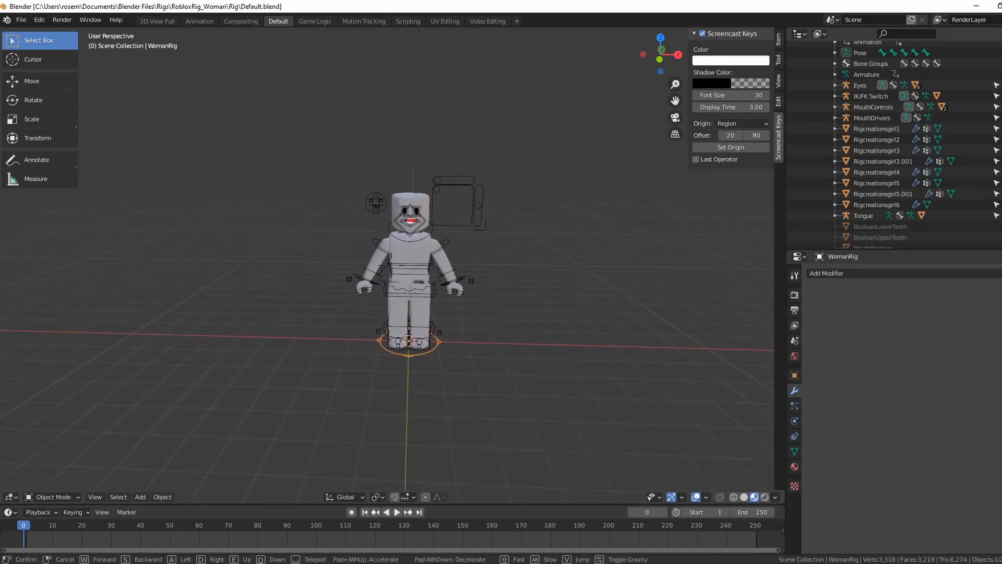
key("w")
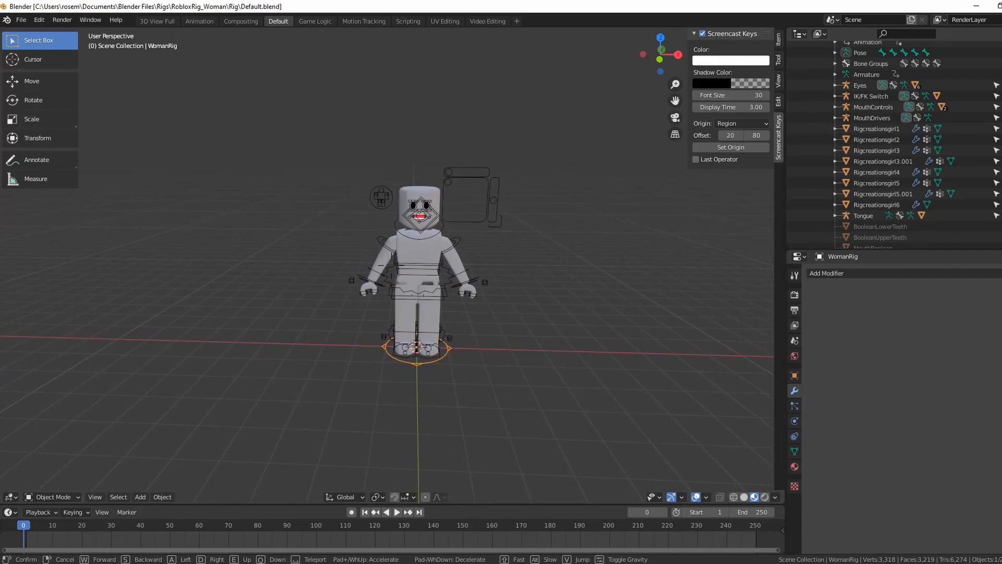
key("shift")
key("s")
key("w")
key("d")
key("a")
key("w")
key("a")
key("d")
key("w")
key("a")
key("d")
key("s")
key("shift+d")
key("a")
key("w")
key("s")
key("s")
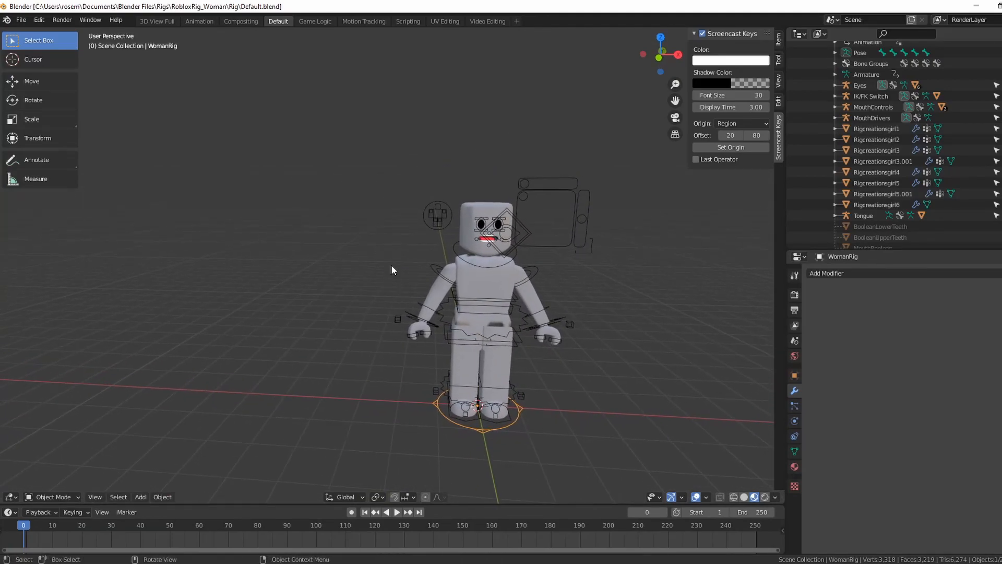
right_click(390, 264)
Step: Delete the woman rig's head mesh
scroll(400, 114, "down", 5)
middle_click_drag(400, 114, 365, 179)
scroll(353, 221, "up", 4)
scroll(351, 214, "down", 2)
scroll(382, 341, "up", 5)
middle_click_drag(370, 341, 297, 337)
left_click(316, 171)
middle_click_drag(300, 202, 165, 259)
scroll(171, 274, "up", 2)
scroll(161, 255, "down", 1)
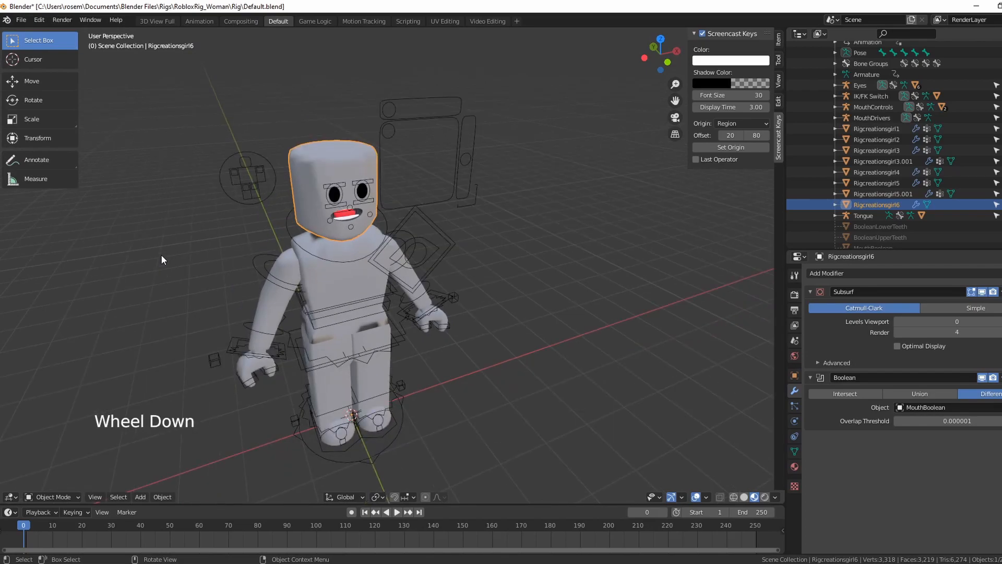
key("x")
left_click(131, 254)
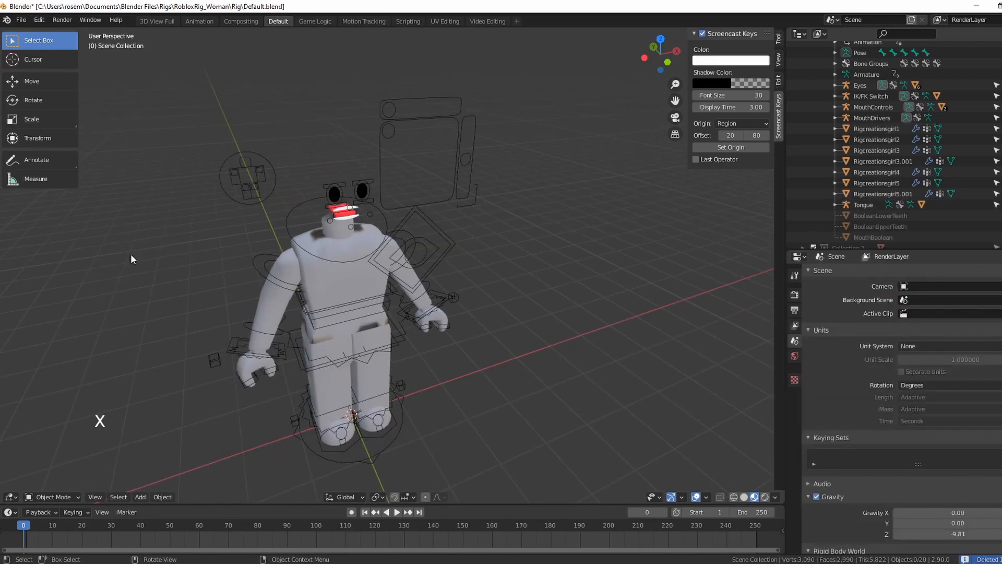
Step: Delete both of the rig's black eye meshes
middle_click_drag(200, 255, 202, 273)
scroll(202, 257, "up", 3)
scroll(309, 206, "down", 2)
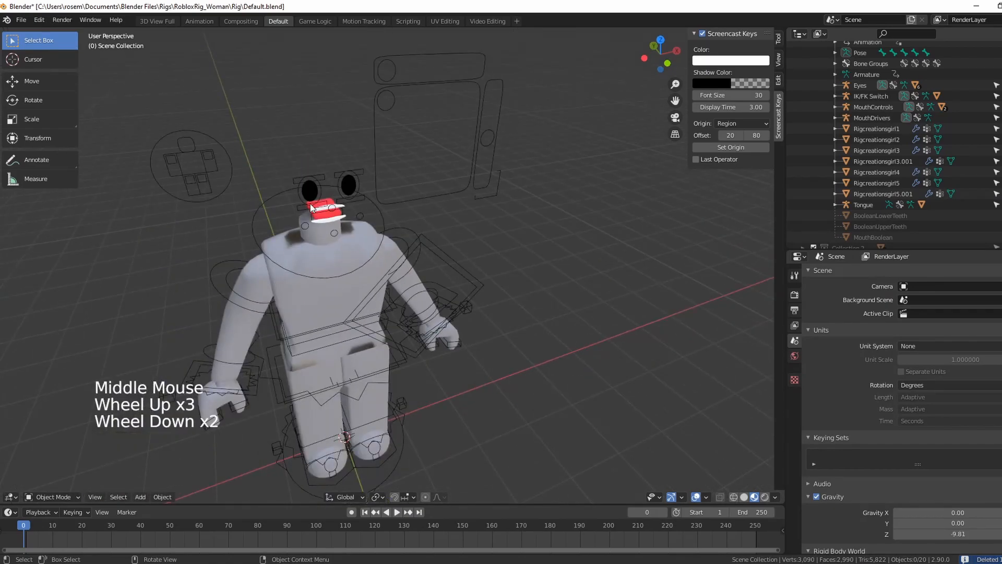
left_click(309, 192, "shift")
left_click(346, 187, "shift")
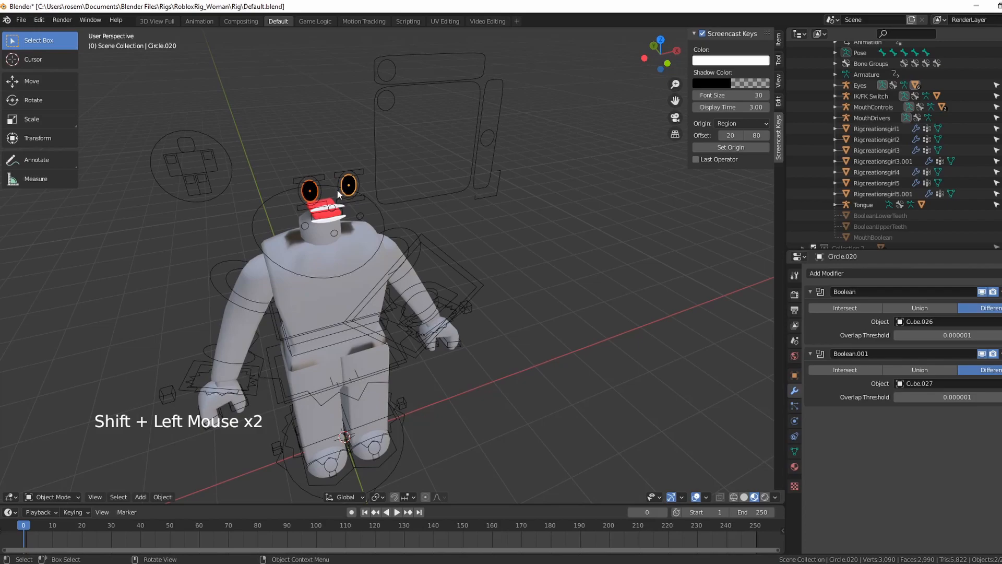
key("Delete")
Step: Delete the rig's red tongue together with the upper and lower teeth
middle_click_drag(335, 201, 258, 282)
scroll(293, 297, "up", 2)
left_click(450, 236)
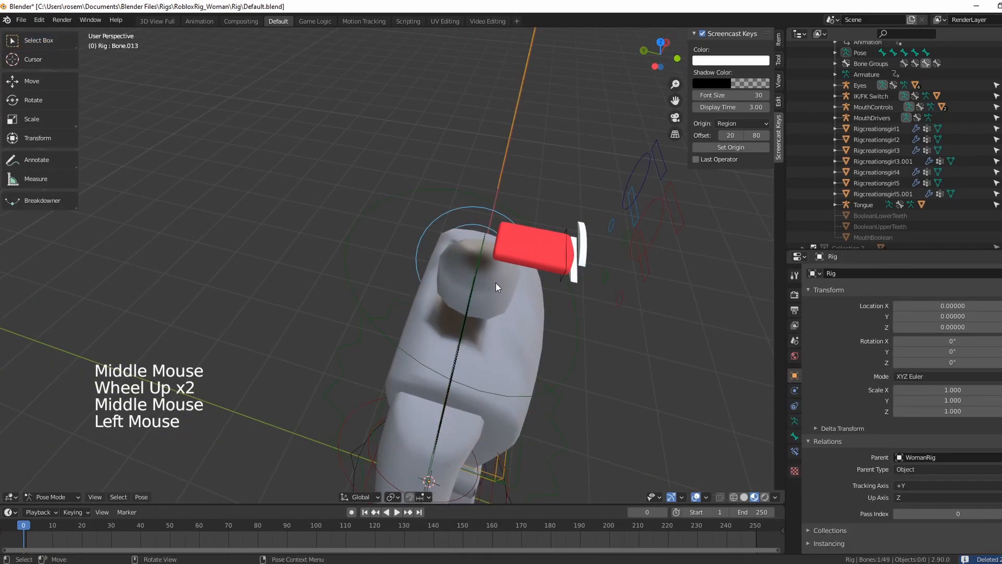
left_click(252, 207)
middle_click_drag(252, 207, 276, 211)
scroll(472, 190, "up", 1)
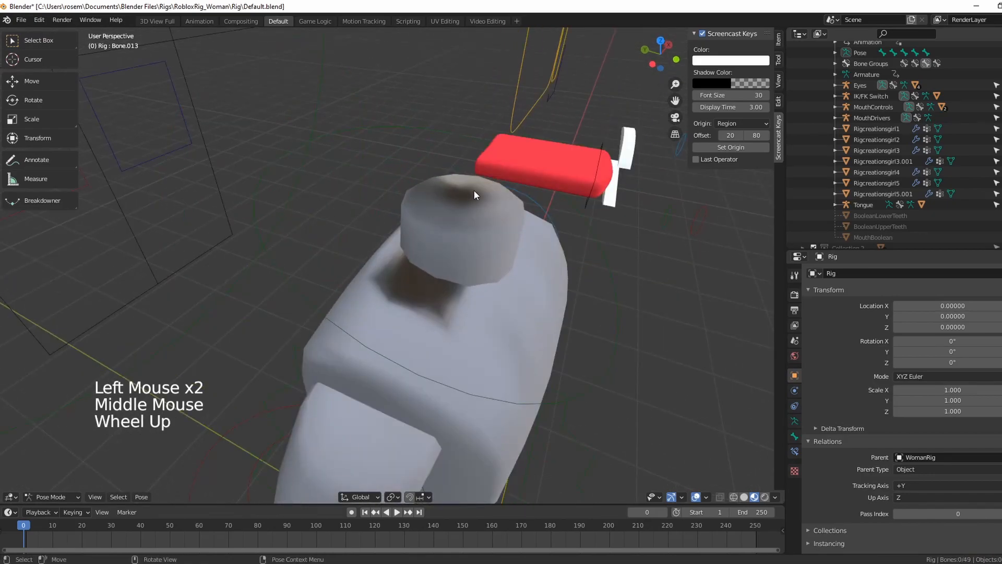
left_click(541, 173)
left_click(549, 167)
middle_click_drag(550, 167, 254, 251)
scroll(272, 270, "up", 1)
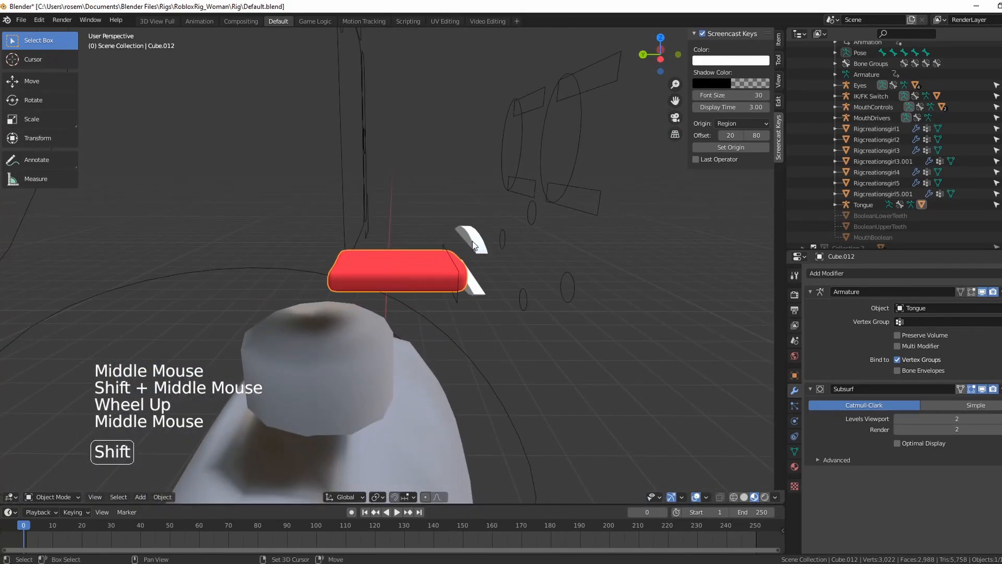
left_click(472, 261, "shift")
left_click(469, 290, "shift")
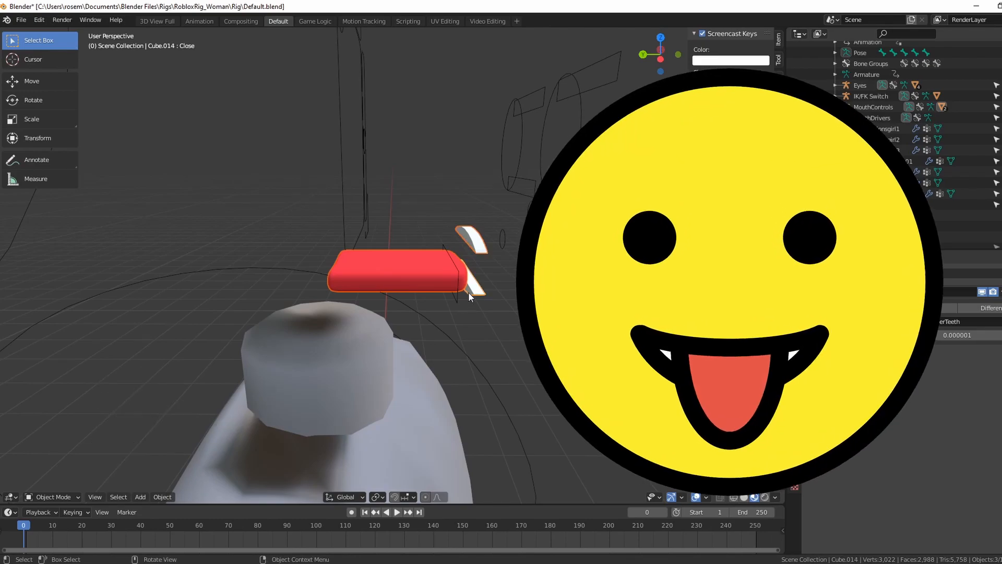
key("Delete")
Step: Bring the headless body into front view and change the Outliner area into a Shader Editor
scroll(468, 292, "down", 4)
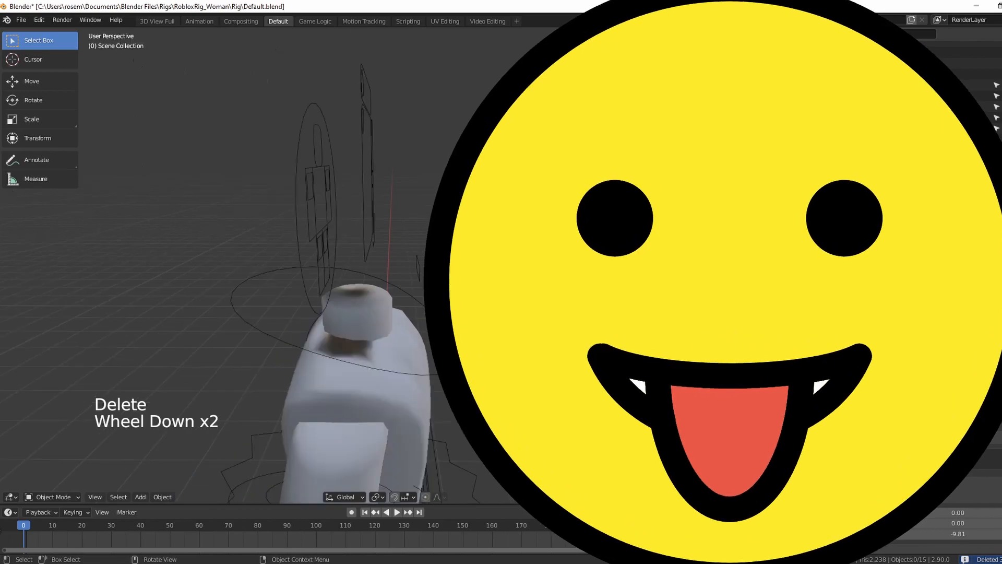
middle_click_drag(468, 293, 449, 272)
middle_click_drag(443, 348, 404, 314)
middle_click_drag(444, 389, 481, 354, "shift")
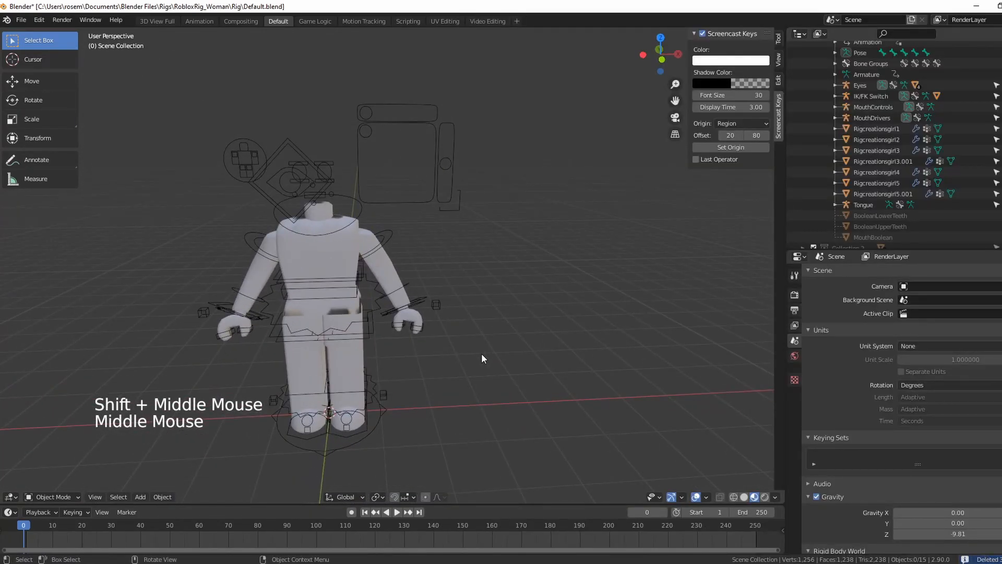
scroll(481, 353, "up", 4)
scroll(481, 353, "up", 1)
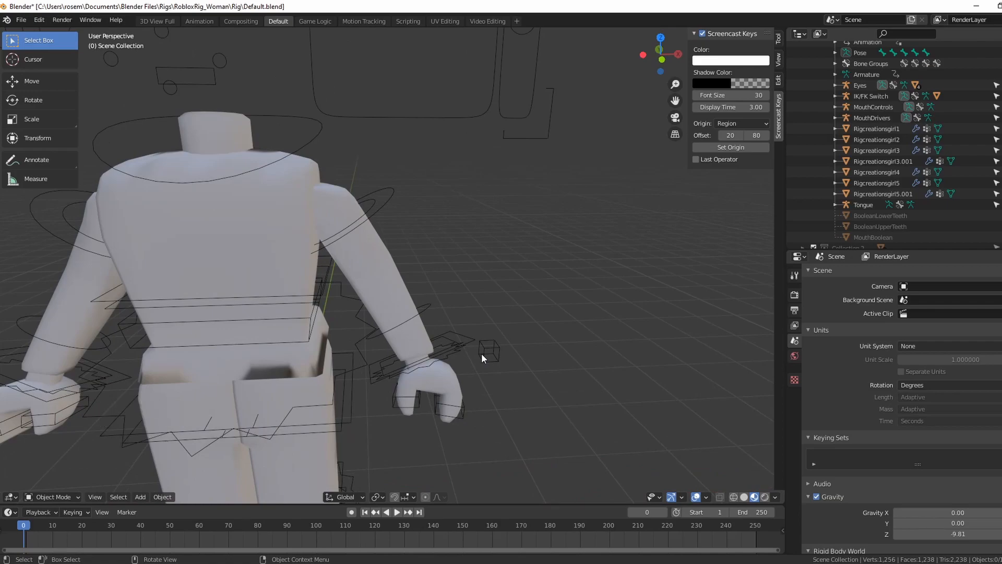
scroll(460, 346, "down", 3)
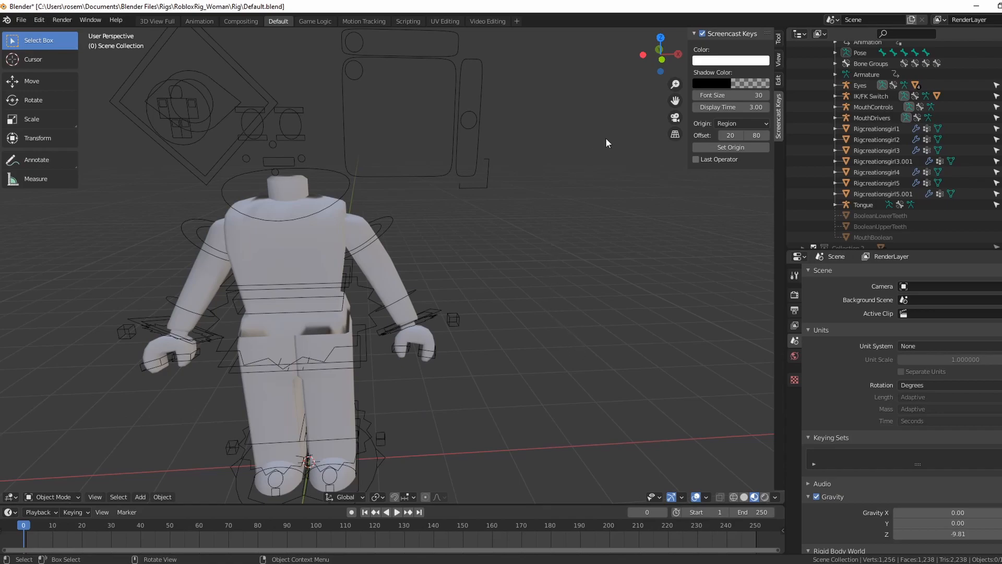
left_click(800, 34)
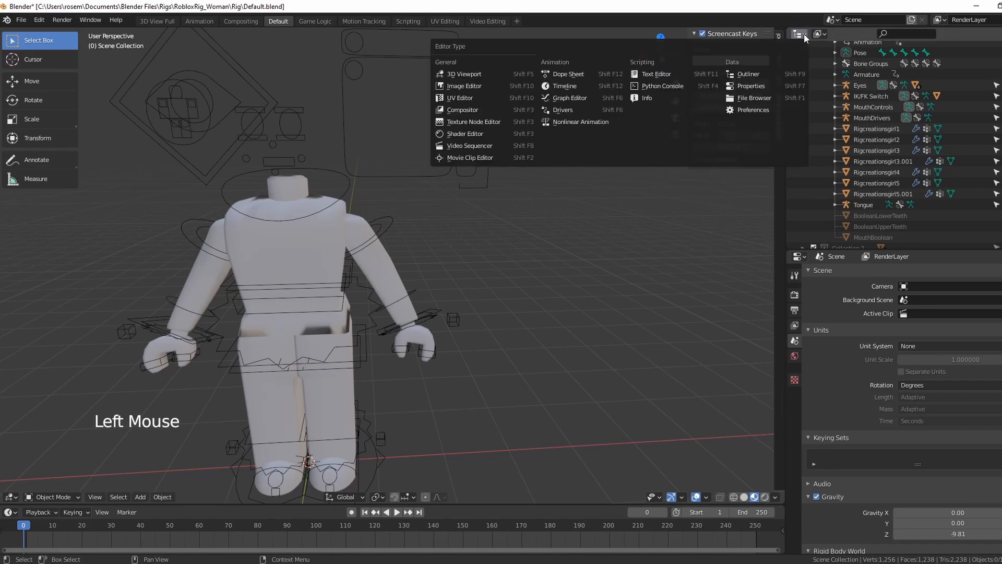
left_click(459, 134)
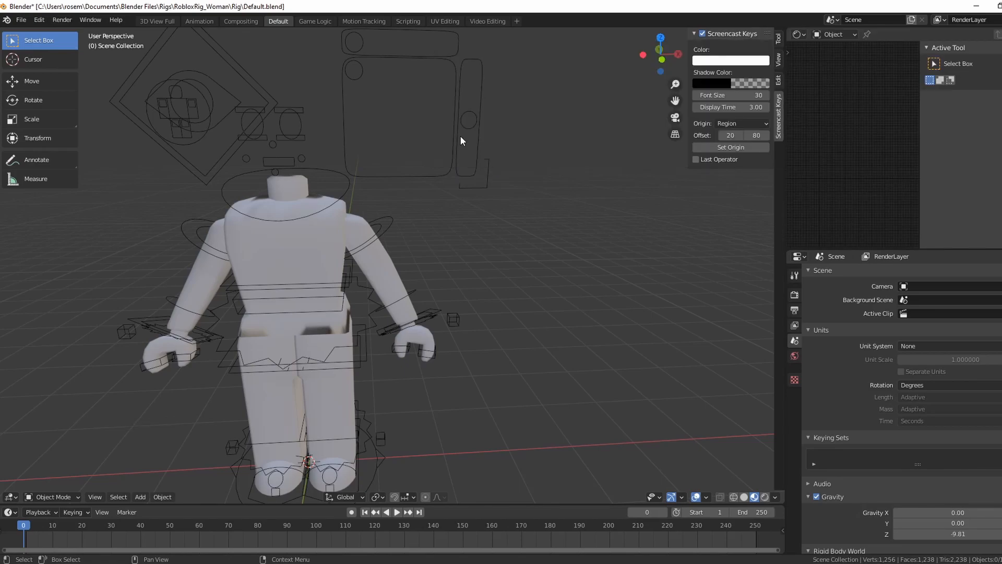
Step: Select the arm mesh Rigcreationsgirl5 and bring its Rigcreationsgirl1Mtl material nodes into view in the Shader Editor
scroll(823, 160, "down", 2)
scroll(824, 160, "up", 5)
scroll(823, 160, "down", 5)
scroll(824, 160, "down", 20)
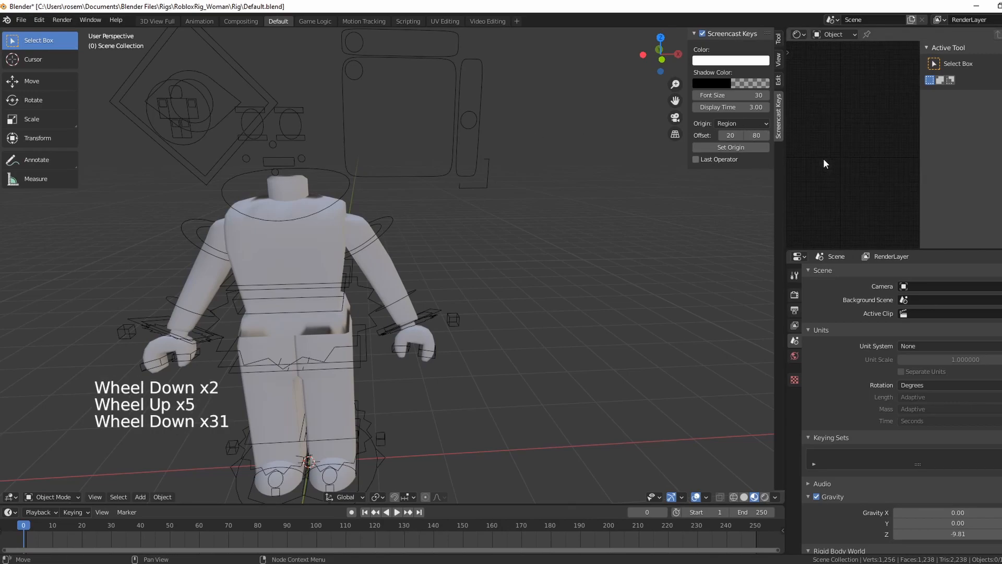
scroll(824, 159, "up", 3)
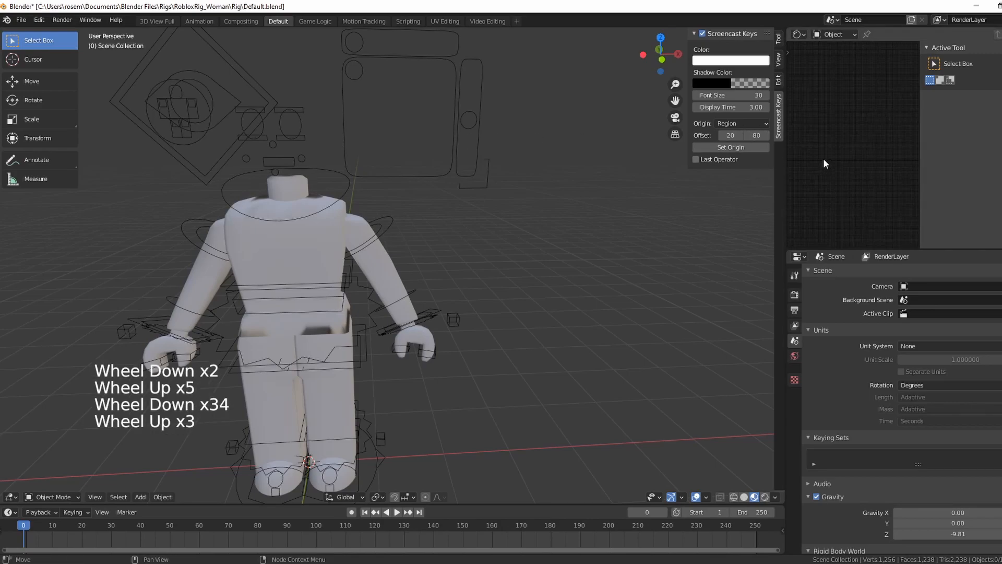
left_click(314, 262)
left_click(368, 280)
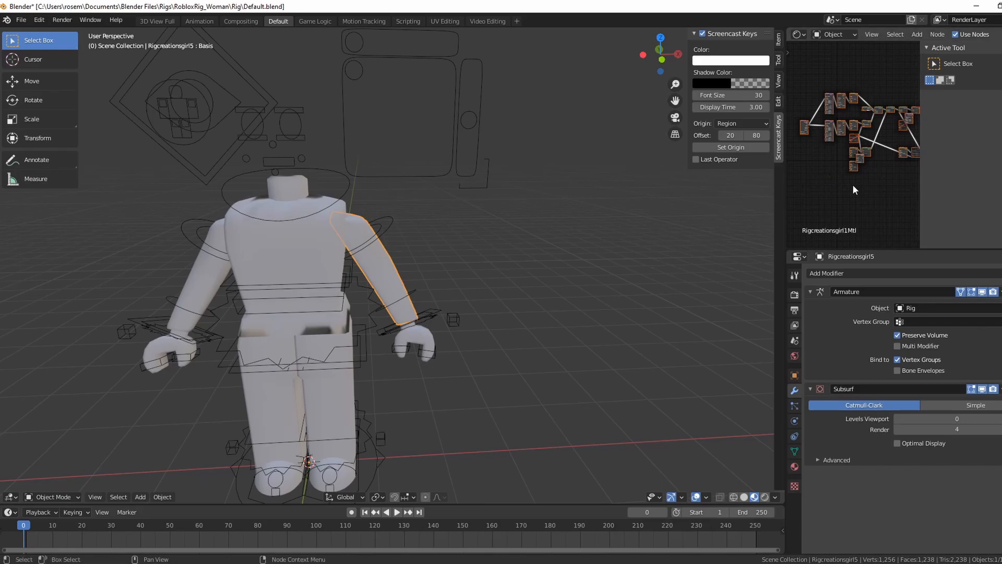
scroll(867, 168, "up", 3)
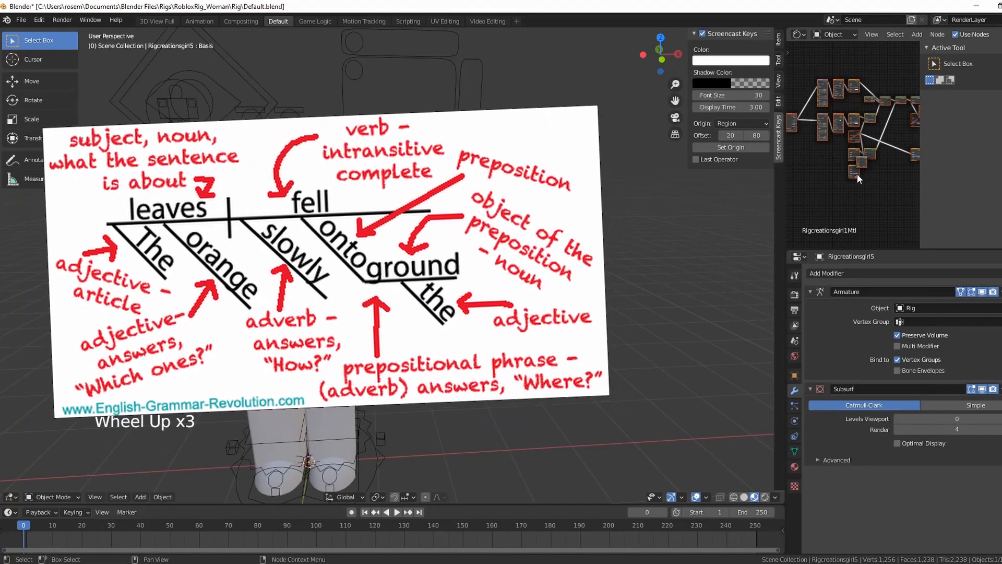
scroll(846, 167, "up", 1)
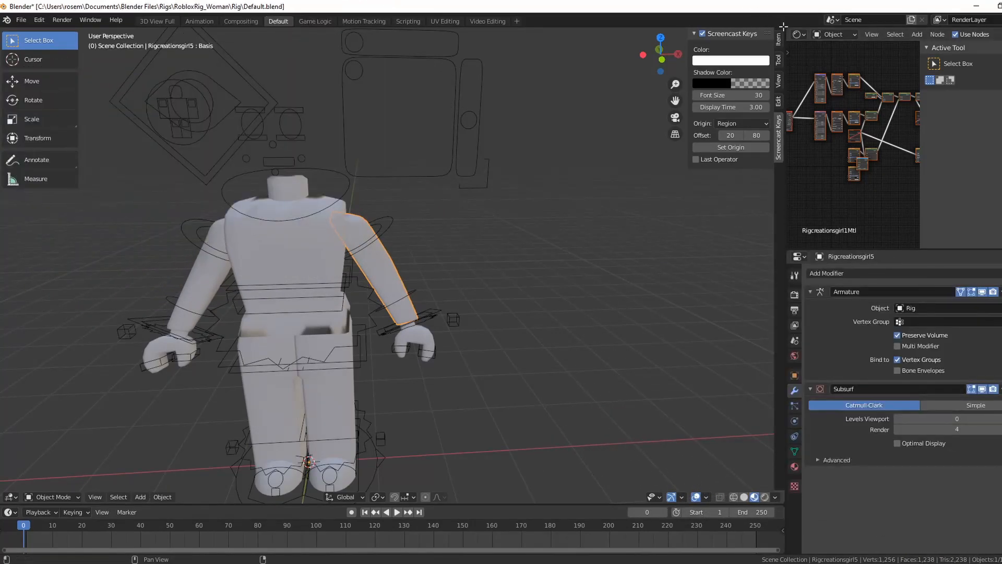
left_click(782, 30)
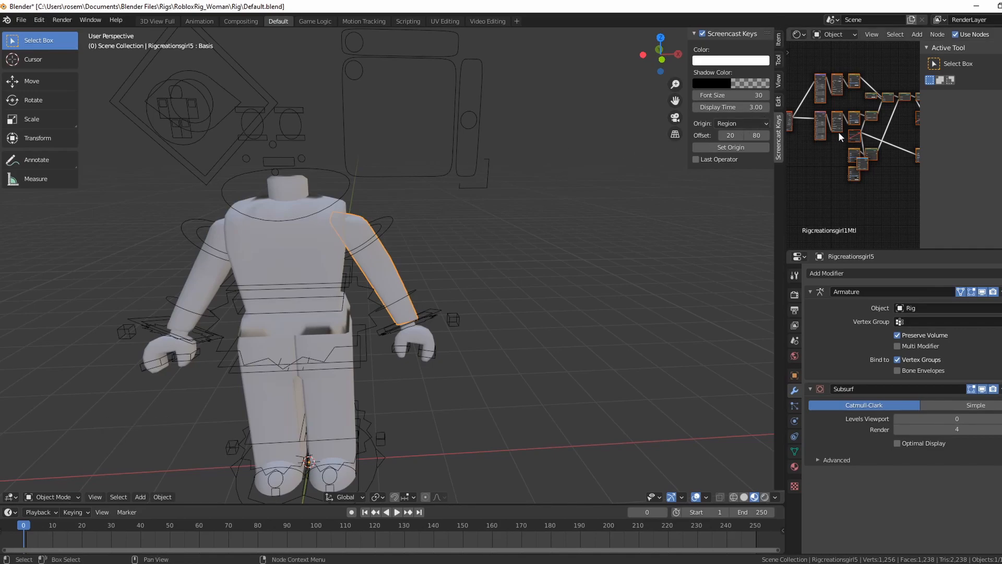
Step: Examine the Rigcreationsgirl1Mtl node tree and bring its upper Texture image node into close view
middle_click_drag(822, 144, 812, 156, "shift")
scroll(820, 180, "up", 8)
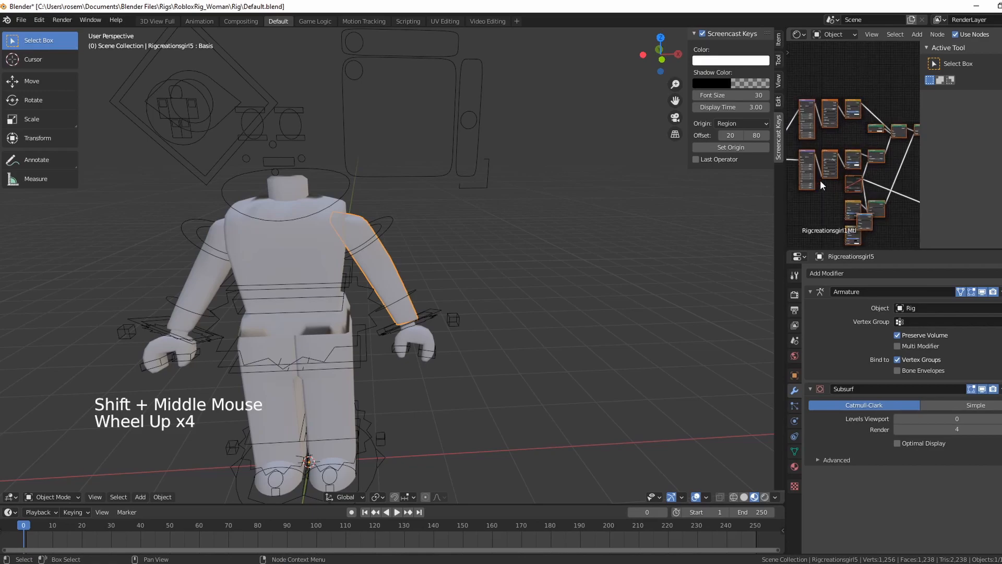
scroll(819, 186, "down", 6)
scroll(818, 189, "up", 10)
scroll(816, 188, "down", 4)
scroll(814, 188, "up", 4)
scroll(813, 188, "down", 6)
scroll(809, 188, "up", 5)
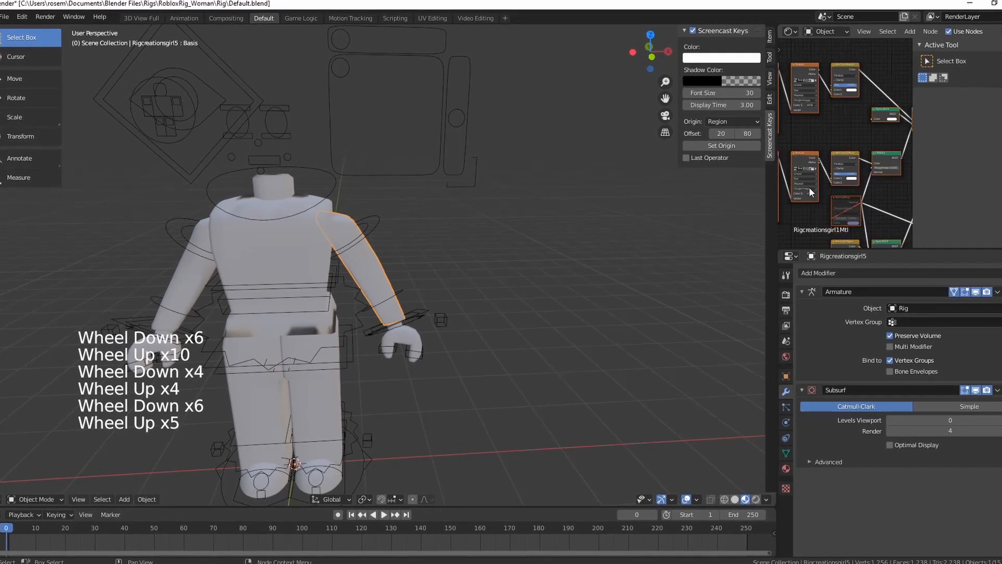
scroll(807, 187, "down", 7)
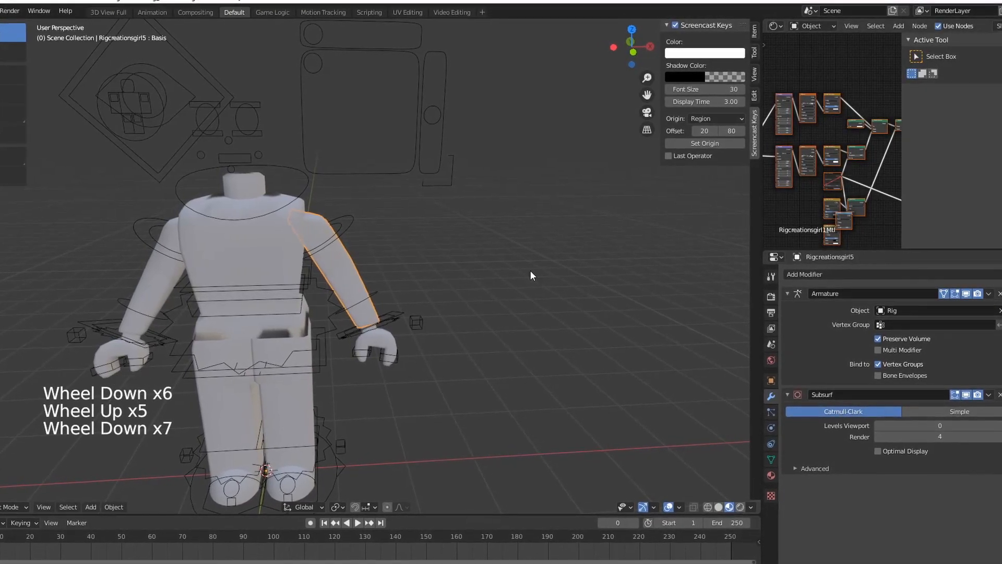
scroll(786, 217, "up", 2)
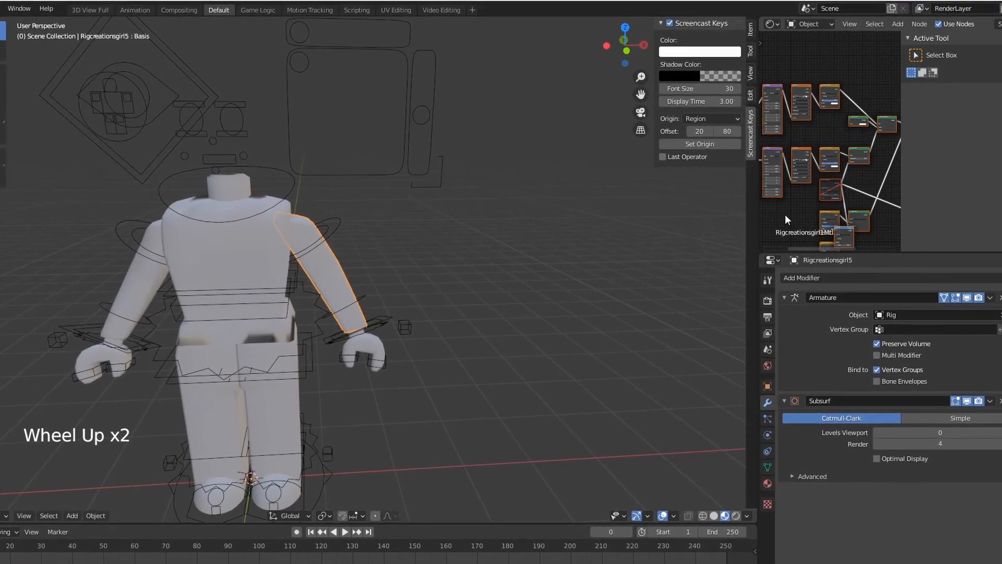
scroll(778, 205, "down", 7)
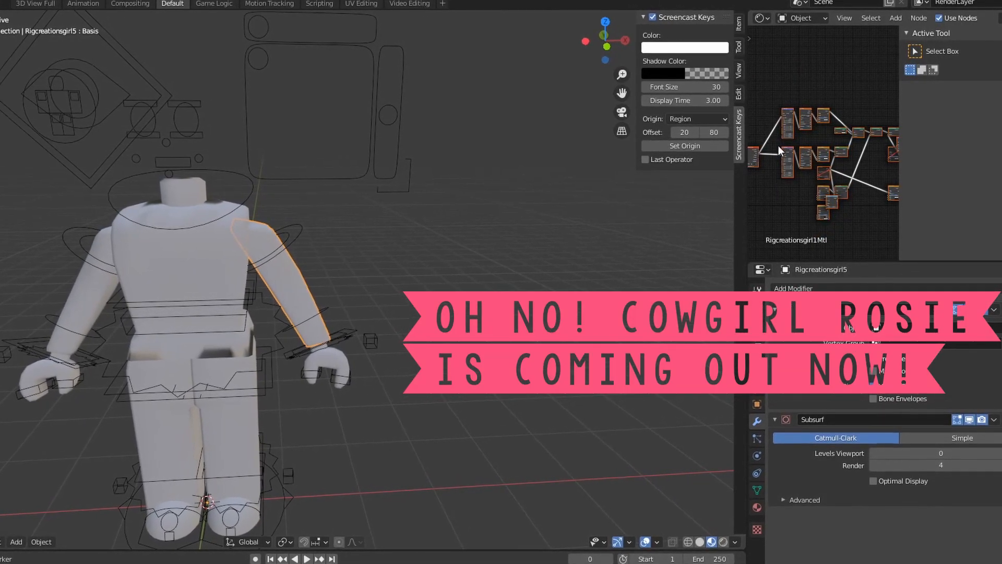
scroll(810, 120, "up", 14)
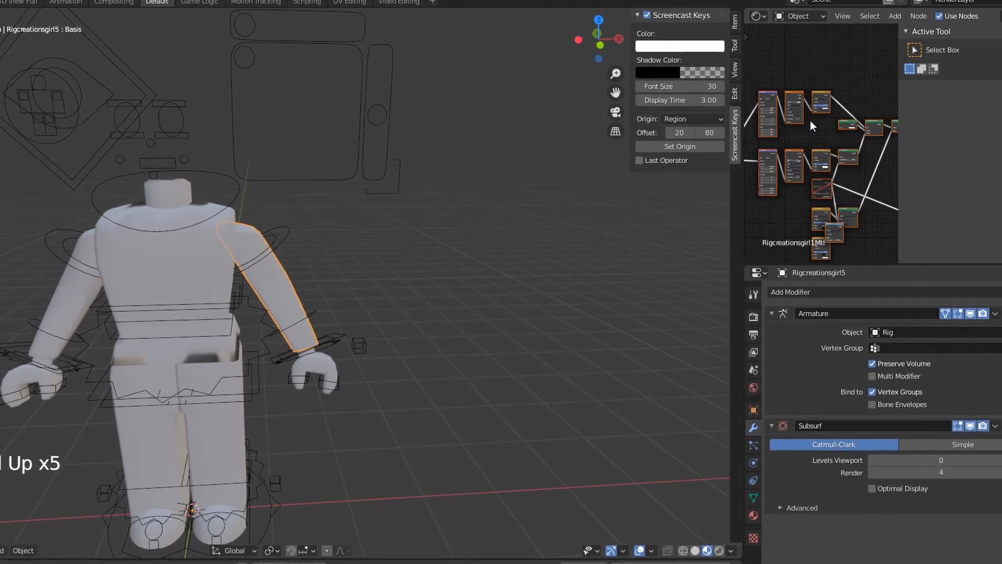
middle_click_drag(803, 100, 824, 173)
scroll(824, 202, "up", 7)
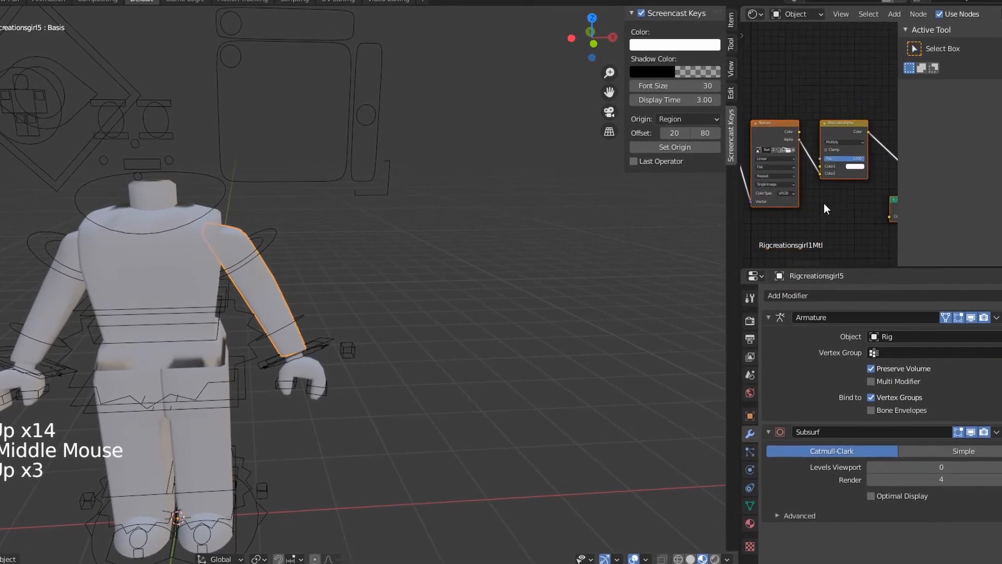
scroll(802, 58, "down", 1)
scroll(787, 82, "up", 2)
scroll(778, 104, "up", 2)
scroll(757, 121, "down", 3)
middle_click_drag(778, 74, 825, 43)
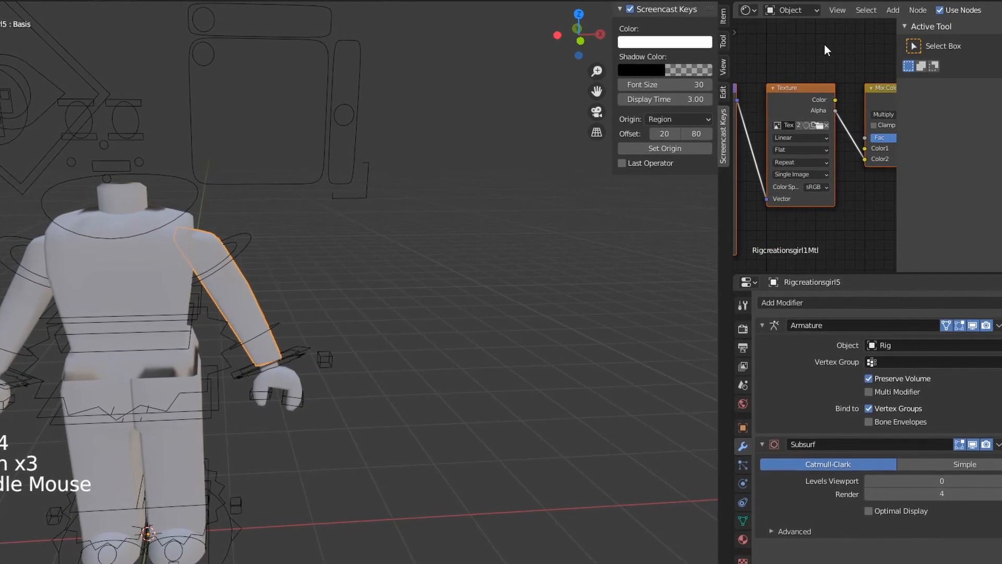
middle_click_drag(844, 241, 810, 40)
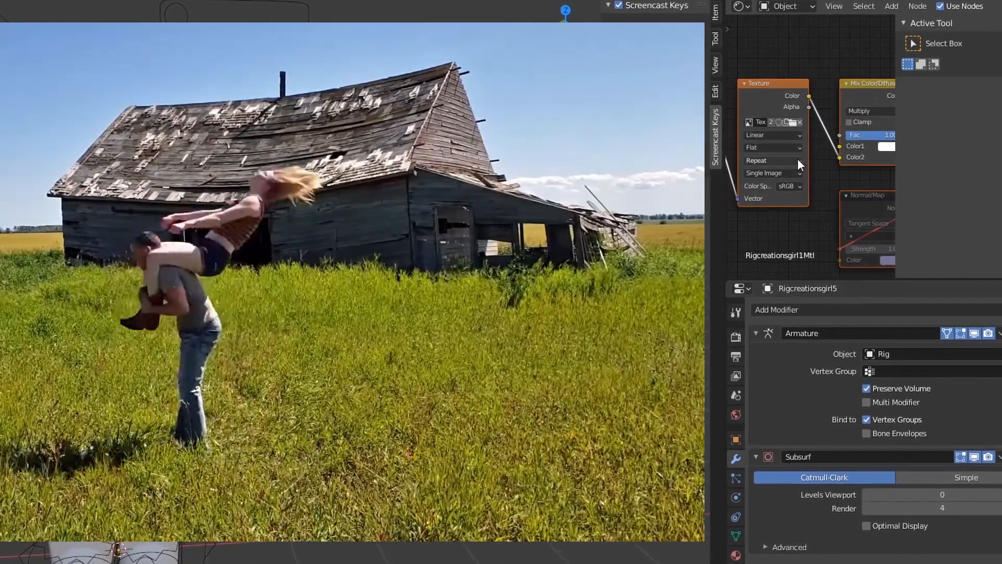
scroll(797, 159, "up", 2)
middle_click_drag(824, 191, 843, 201)
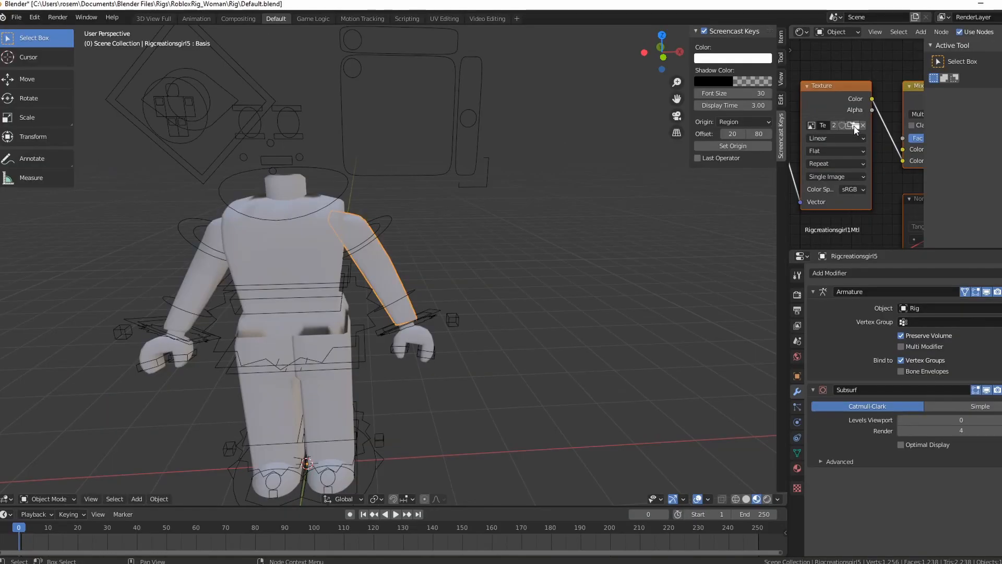
Step: Replace the Texture node's image with Gfxrose1Tex.png from the Desktop GFXRose\GFXChristmas folder
left_click(854, 125)
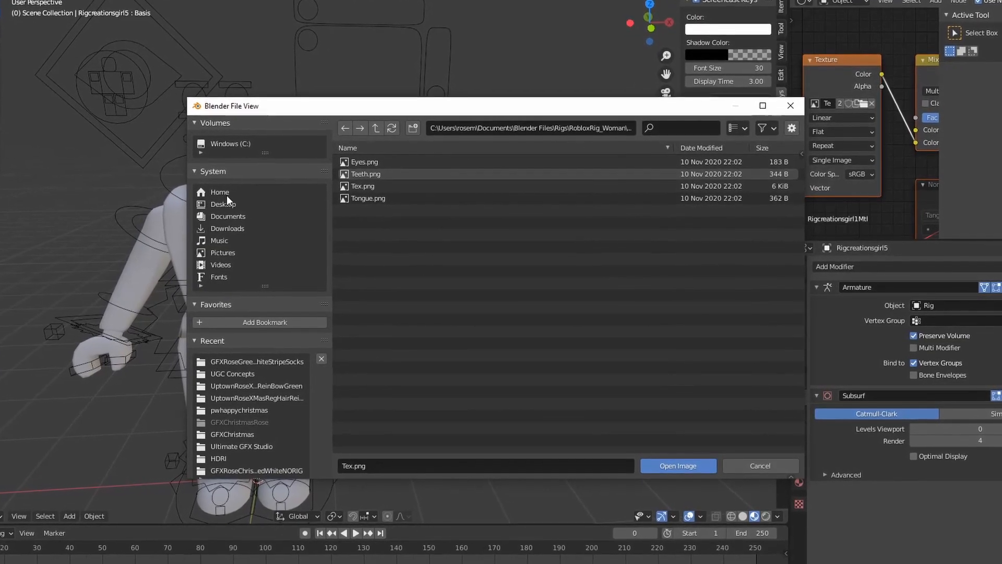
left_click(212, 202)
double_click(351, 158)
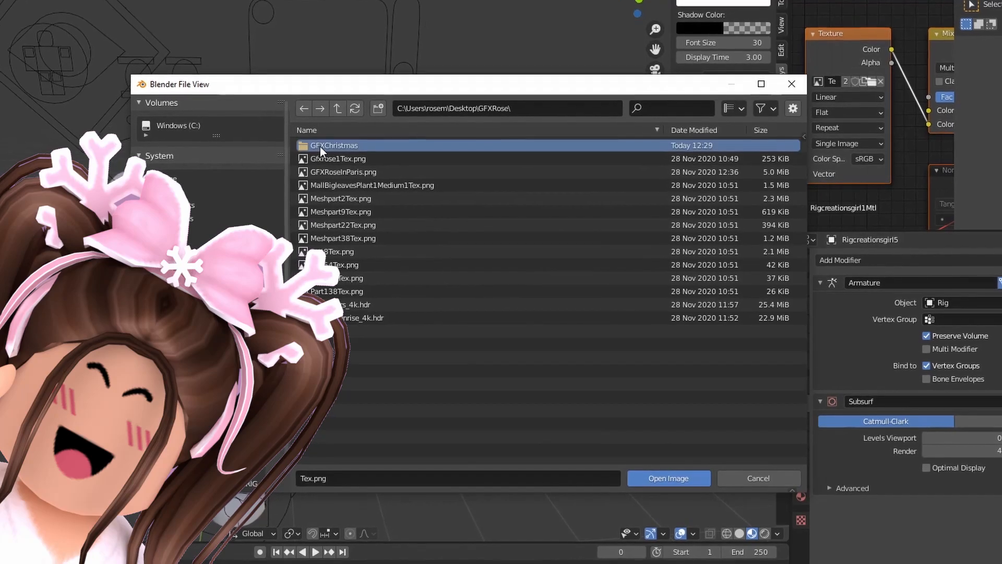
double_click(334, 151)
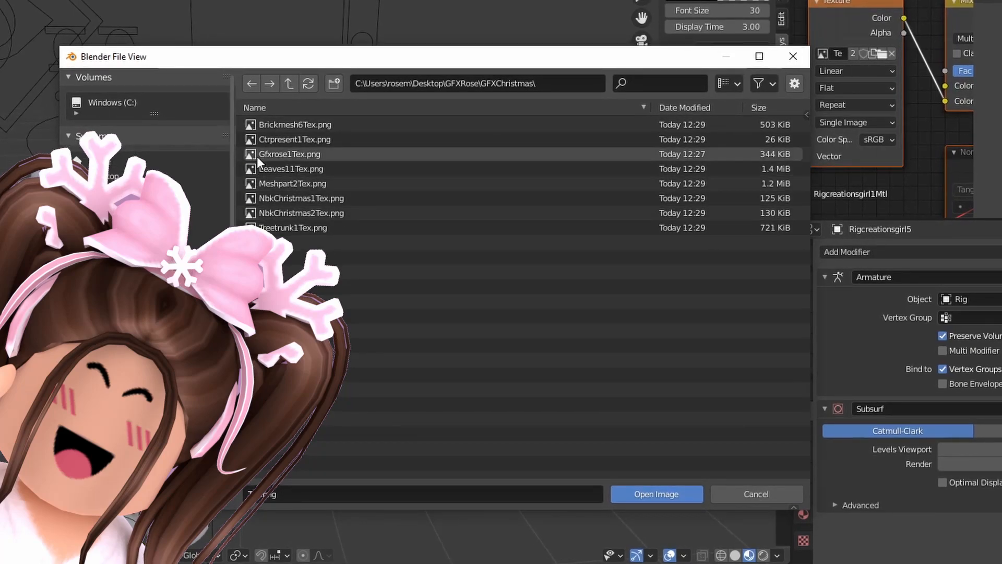
left_click(275, 155)
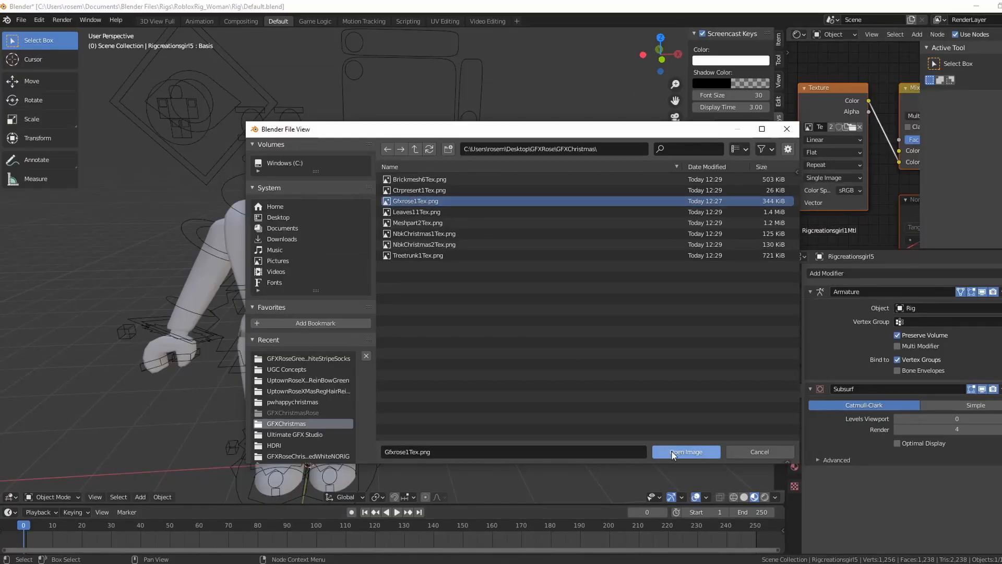
left_click(673, 452)
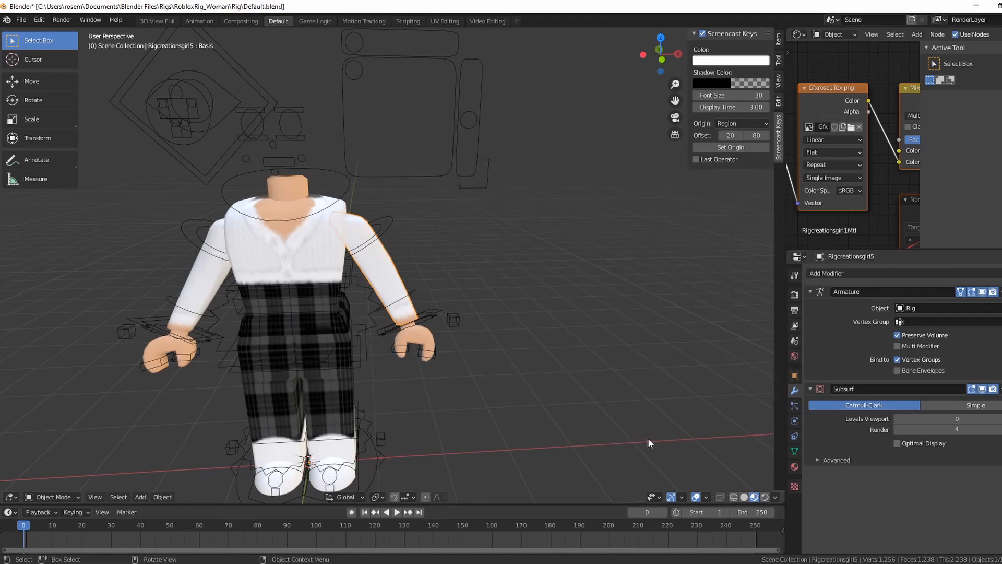
Step: Import GFXRoseRedChristmas.obj as Wavefront from the Desktop GFXRose\GFXChristmas folder with Split by Object and Split by Group enabled
scroll(648, 442, "down", 3)
scroll(642, 440, "up", 1)
scroll(636, 439, "down", 7)
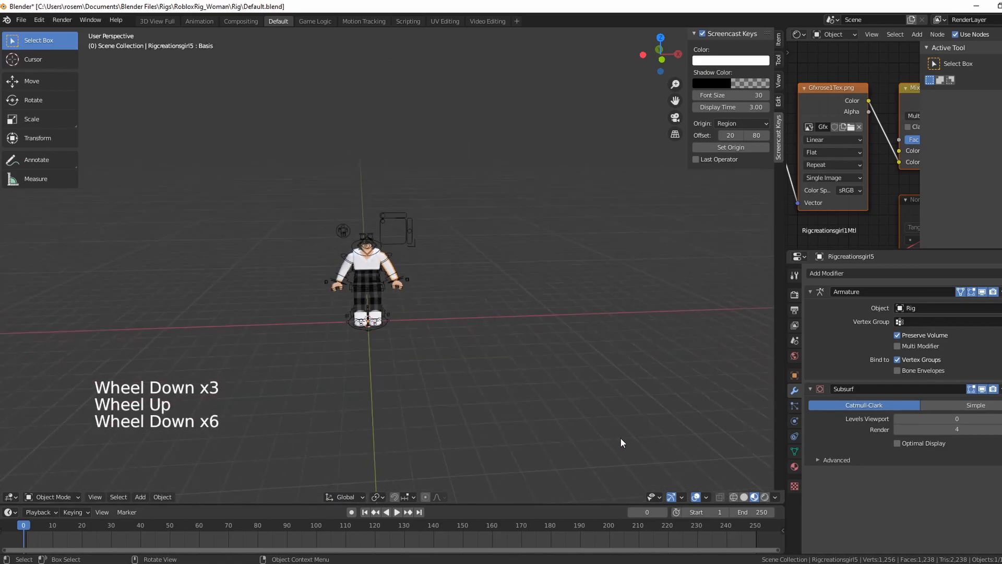
scroll(544, 439, "down", 1)
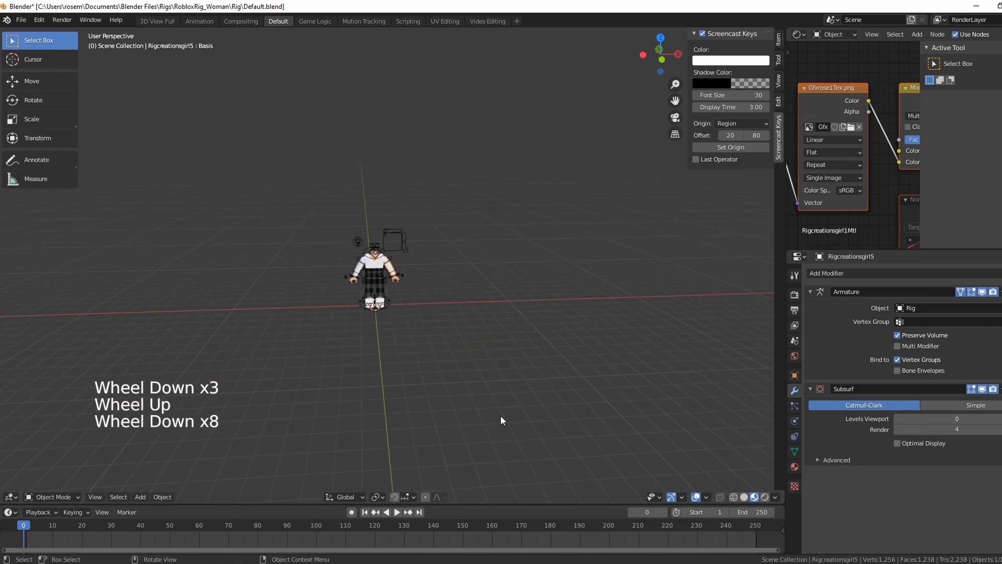
middle_click_drag(470, 344, 421, 374)
middle_click_drag(349, 362, 420, 356, "shift")
scroll(421, 359, "up", 4)
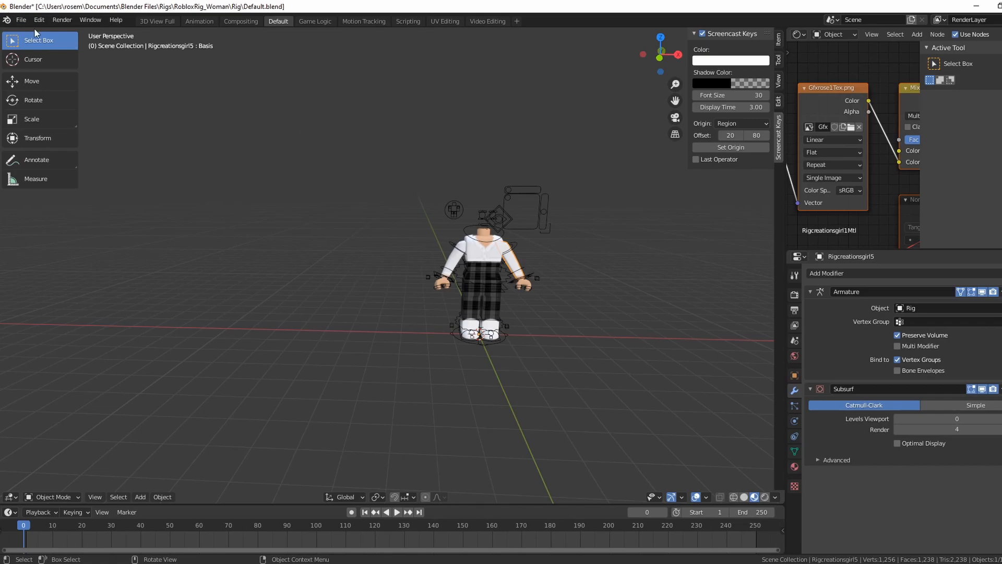
left_click(22, 20)
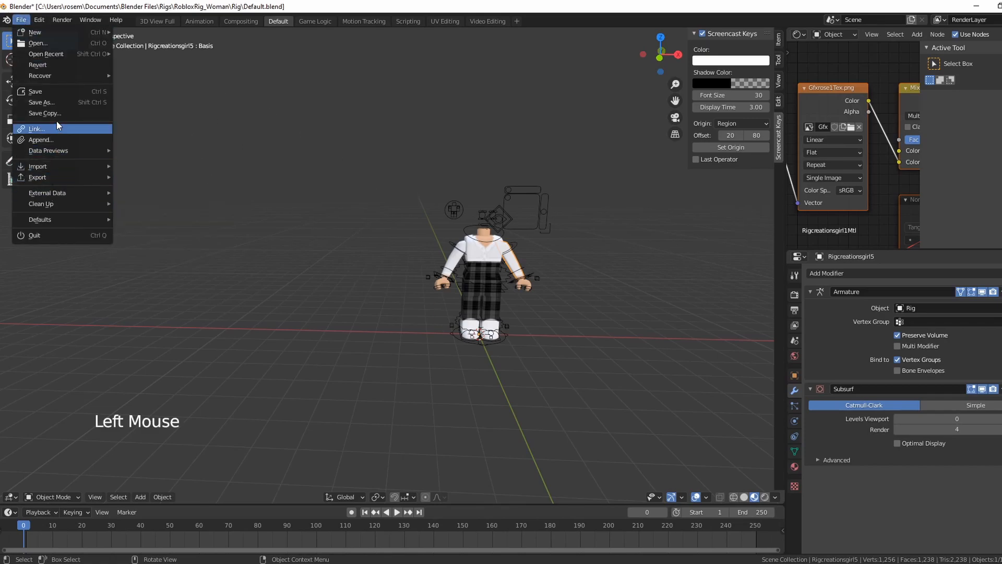
mouse_move(52, 168)
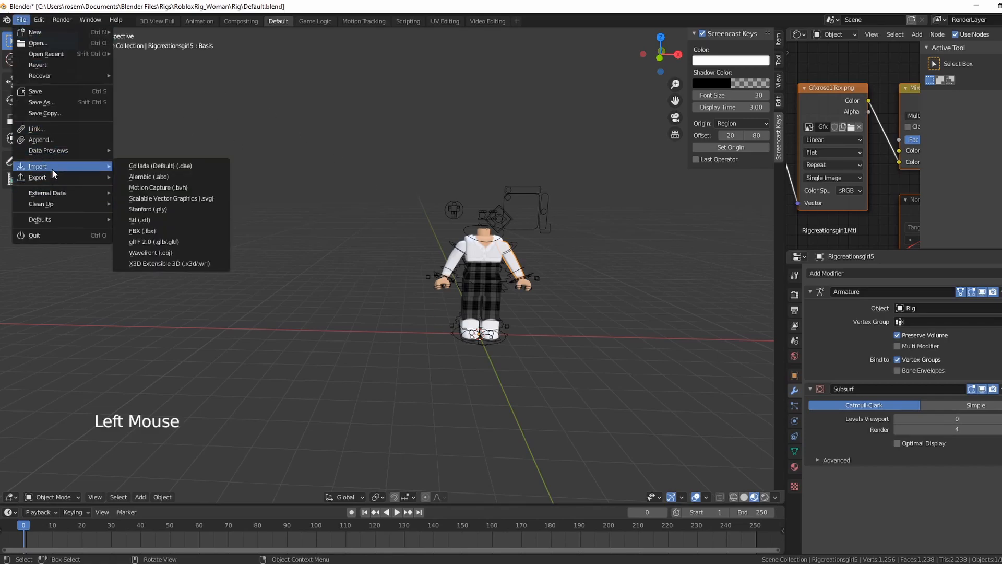
left_click(181, 254)
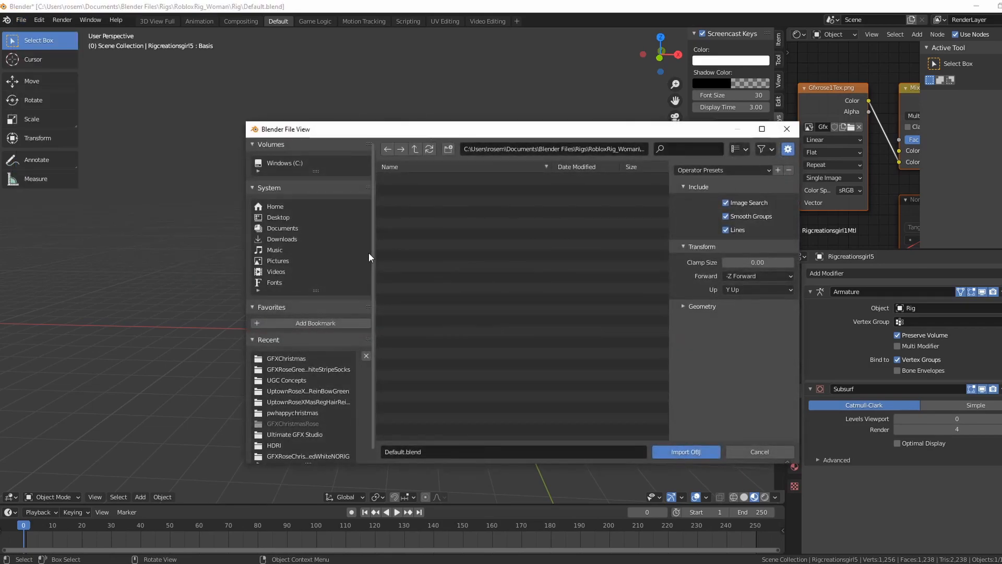
left_click(277, 216)
double_click(412, 178)
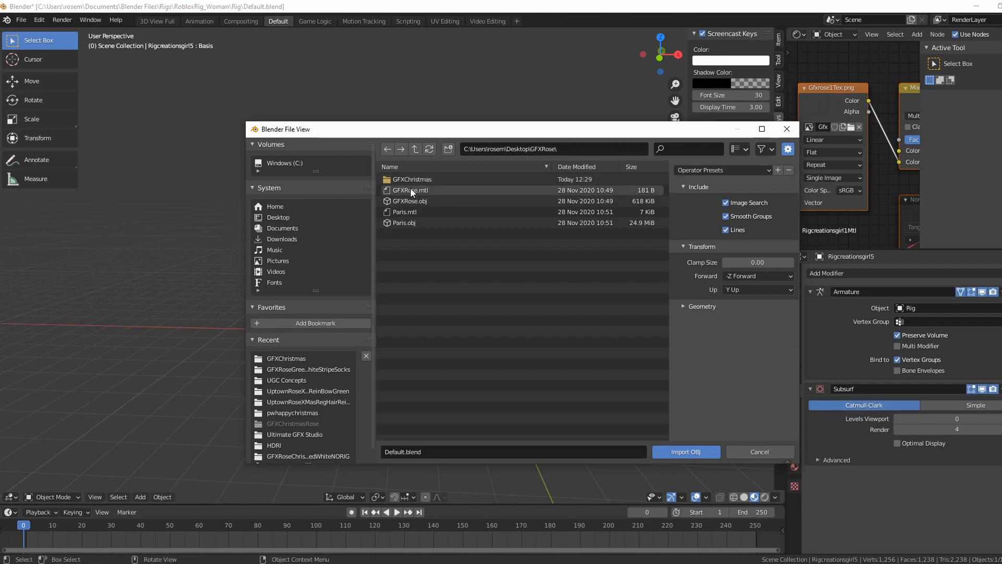
double_click(415, 181)
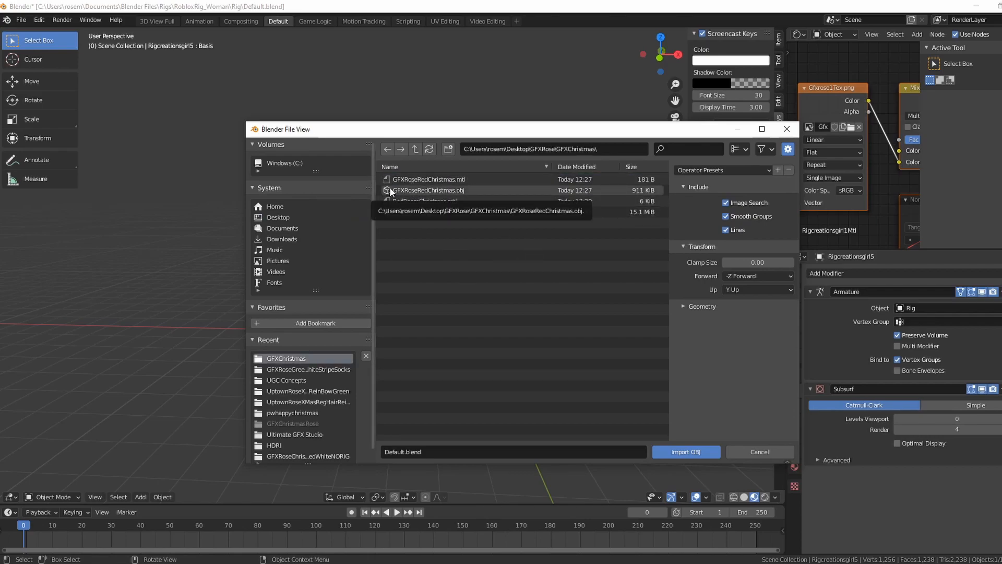
left_click(437, 194)
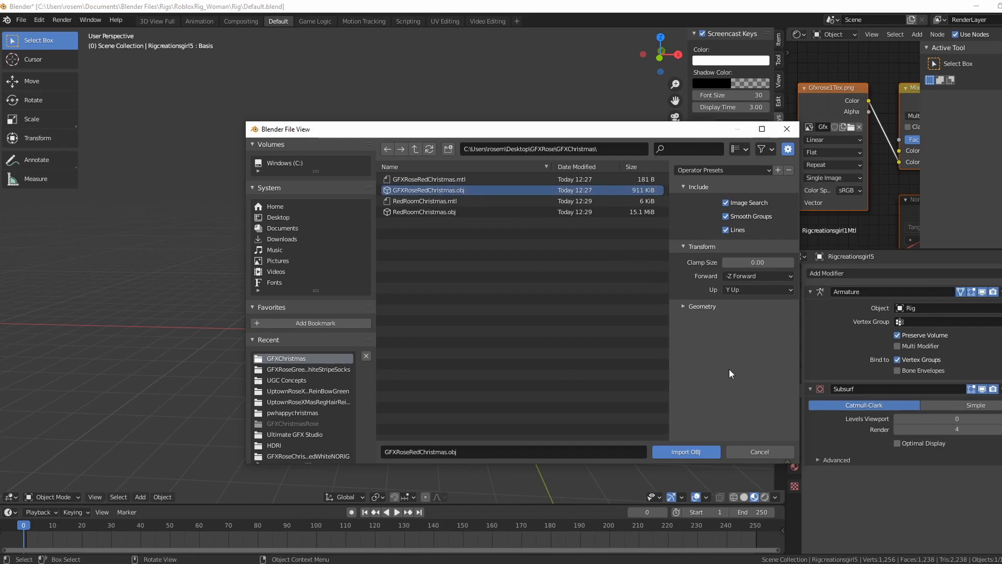
left_click(697, 306)
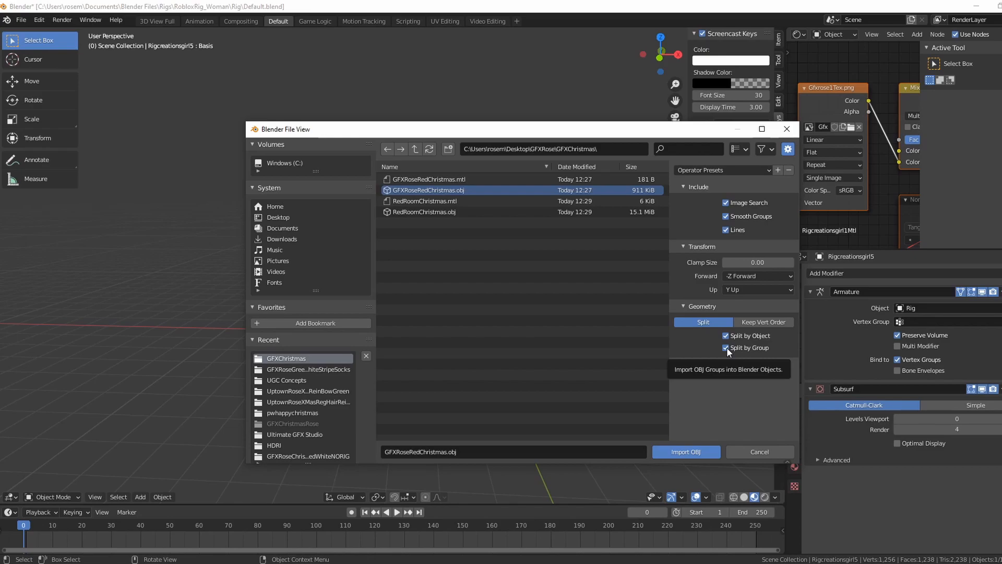
left_click(684, 452)
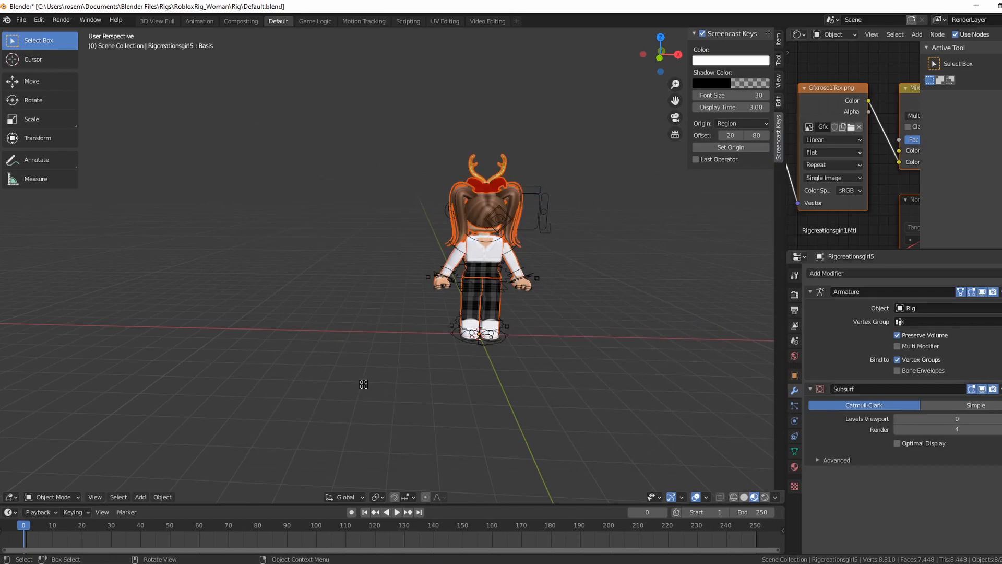
Step: Rotate the imported character 180° about the global Z axis so it faces the same way as the rig
scroll(361, 384, "down", 1)
key("r")
key("z")
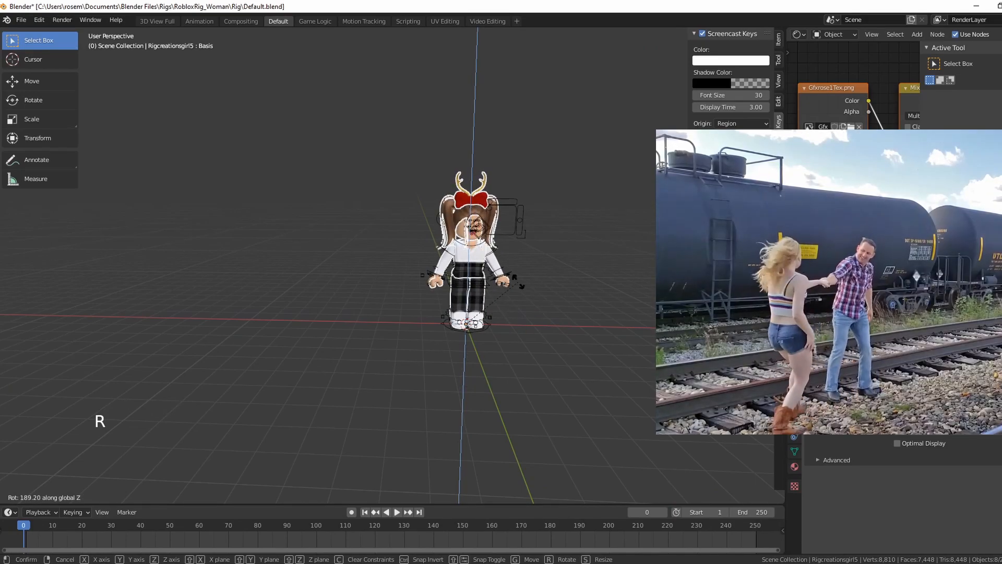
left_click(530, 285)
left_click(110, 481)
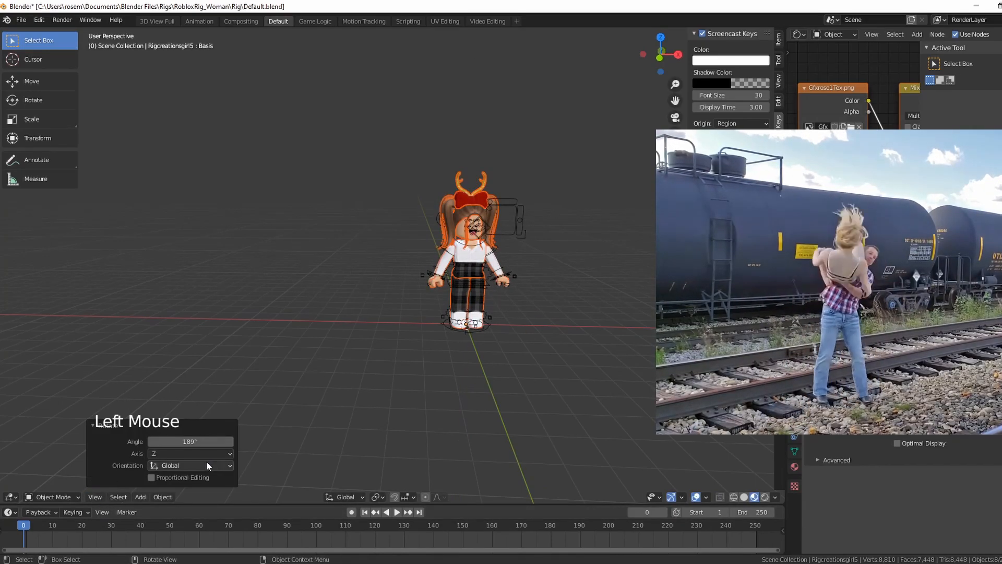
double_click(212, 442)
type("180")
key("Return")
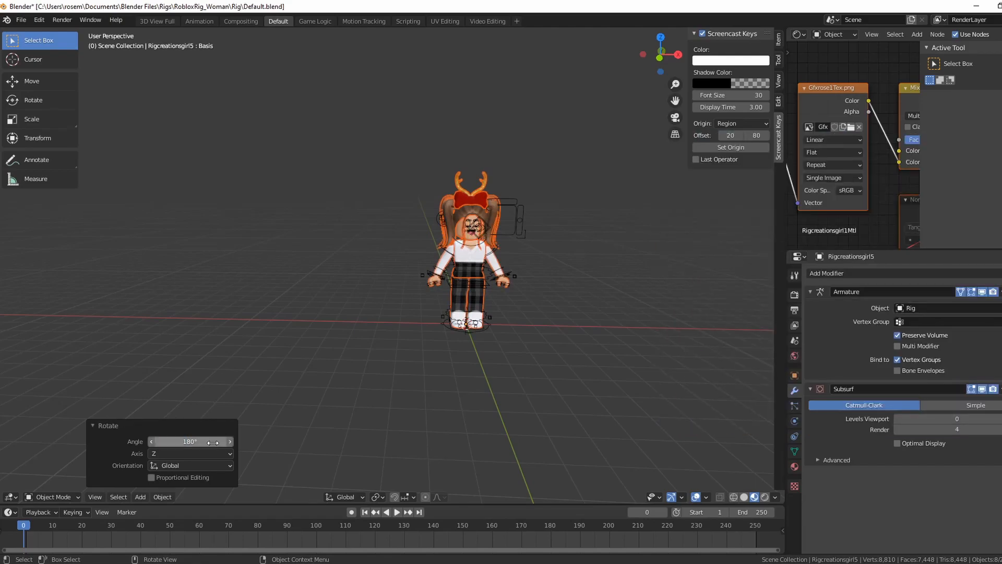
Step: Move the imported character about -7.29 along the X axis, clear of the headless rig
scroll(418, 405, "down", 3)
mouse_move(418, 405)
middle_mouse_down()
mouse_move(409, 419)
mouse_move(431, 377)
mouse_move(389, 381)
mouse_move(412, 396)
middle_mouse_up()
scroll(409, 424, "up", 4)
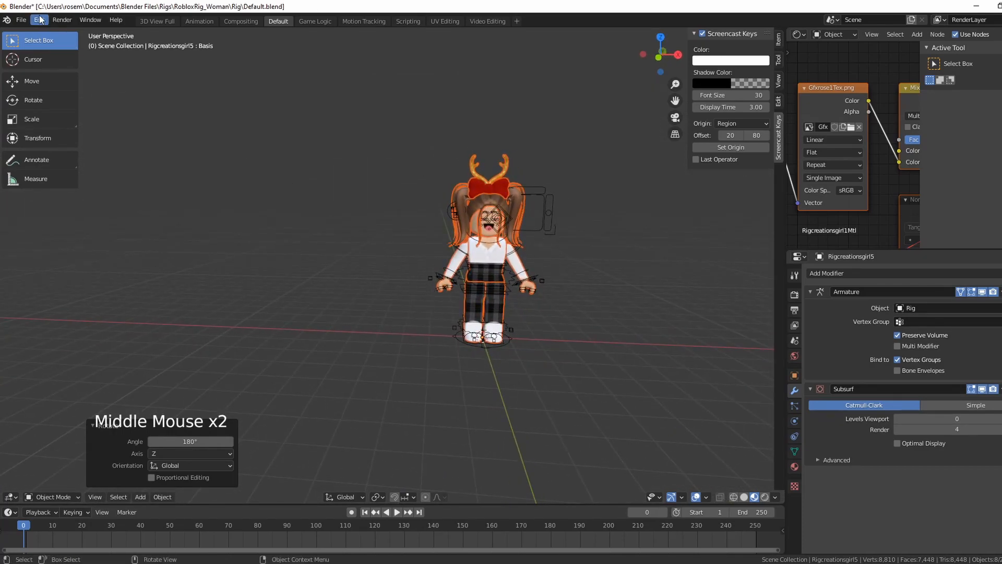
left_click(15, 81)
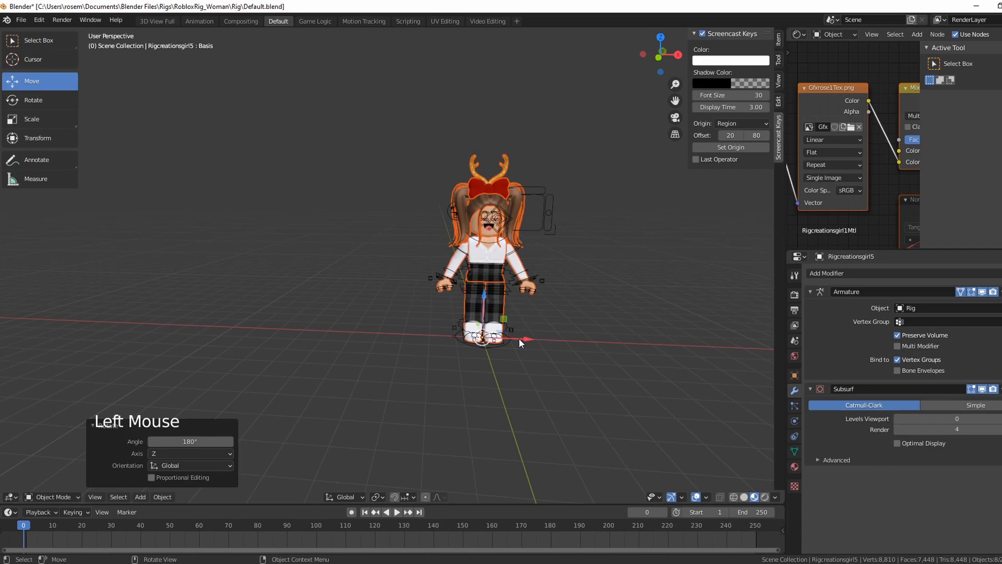
left_click_drag(531, 339, 350, 334)
Step: Examine the imported character and the headless rig side by side from several angles
middle_click_drag(357, 365, 238, 343)
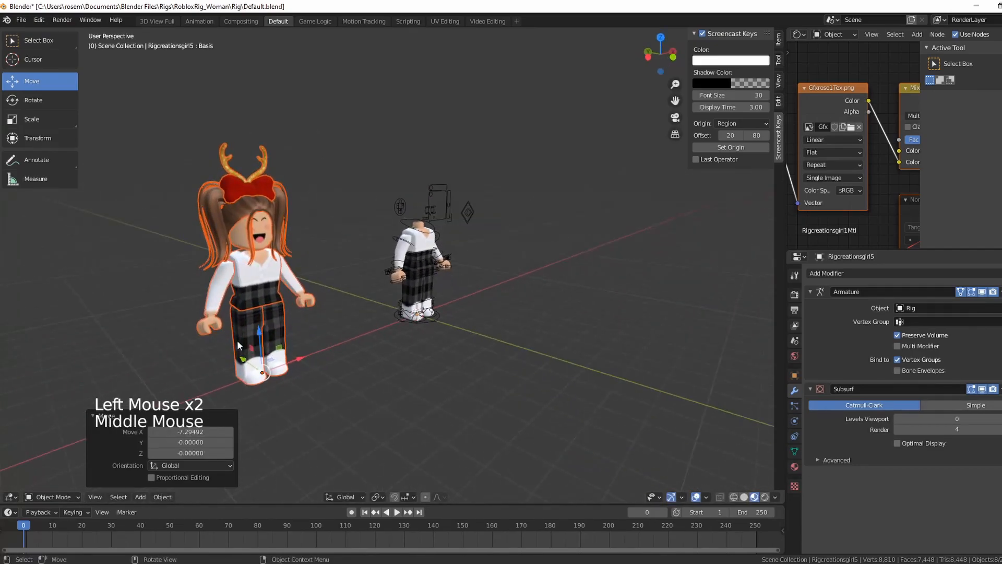
middle_click_drag(276, 392, 366, 413, "shift")
middle_click_drag(366, 413, 452, 430)
scroll(325, 300, "up", 2)
scroll(316, 282, "down", 1)
scroll(320, 353, "up", 2)
scroll(319, 353, "down", 1)
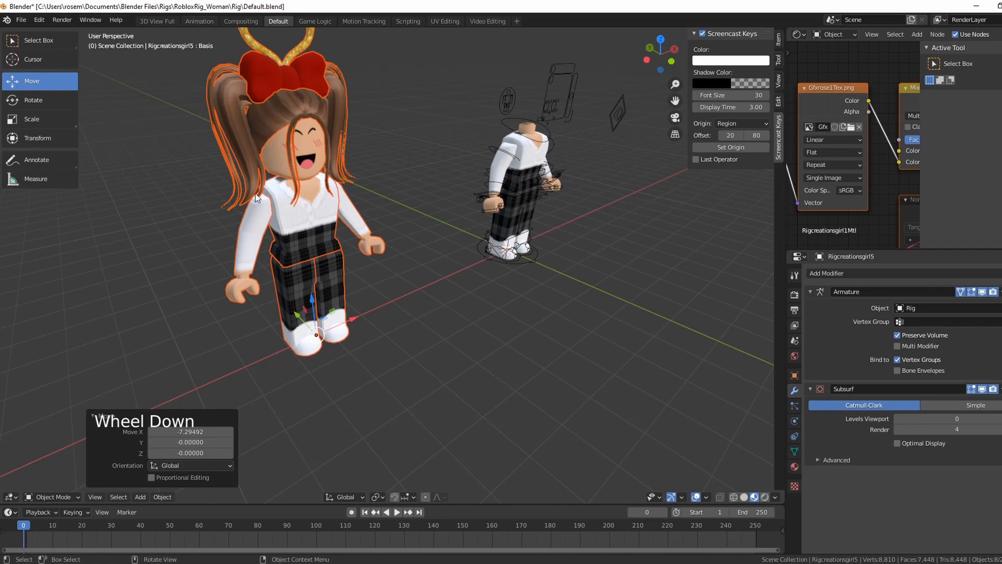
scroll(272, 158, "down", 4)
middle_click_drag(346, 243, 317, 295)
scroll(314, 306, "up", 3)
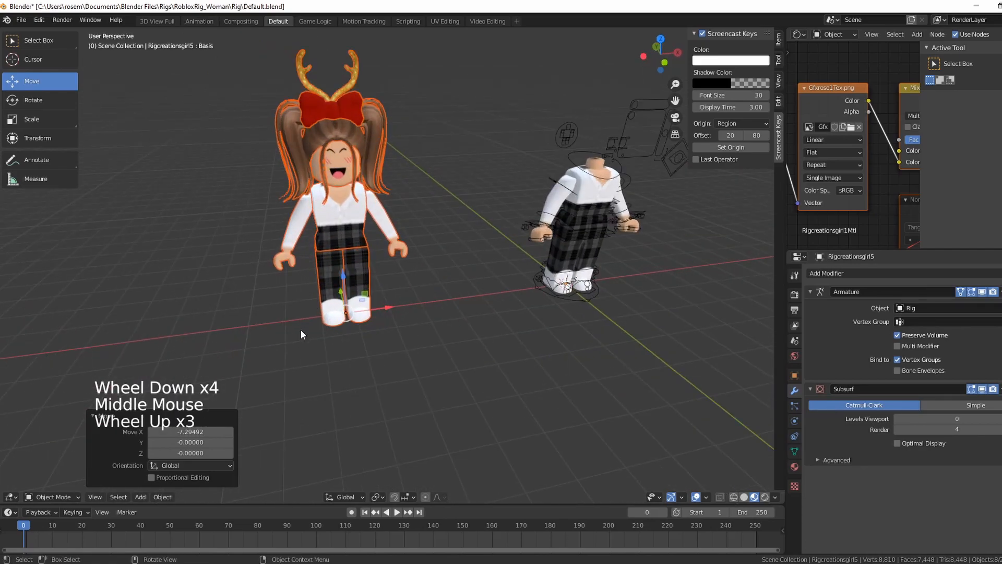
Step: Deselect the imported parts and select only the character's brown ponytail hair mesh
left_click(300, 330)
left_click(308, 327)
scroll(219, 219, "down", 1)
middle_click_drag(250, 240, 331, 174)
left_click(383, 151)
mouse_move(436, 251)
middle_mouse_down()
mouse_move(434, 202)
mouse_move(478, 361)
mouse_move(479, 327)
mouse_move(432, 242)
middle_mouse_up()
scroll(478, 361, "up", 2, "shift")
scroll(479, 361, "up", 2)
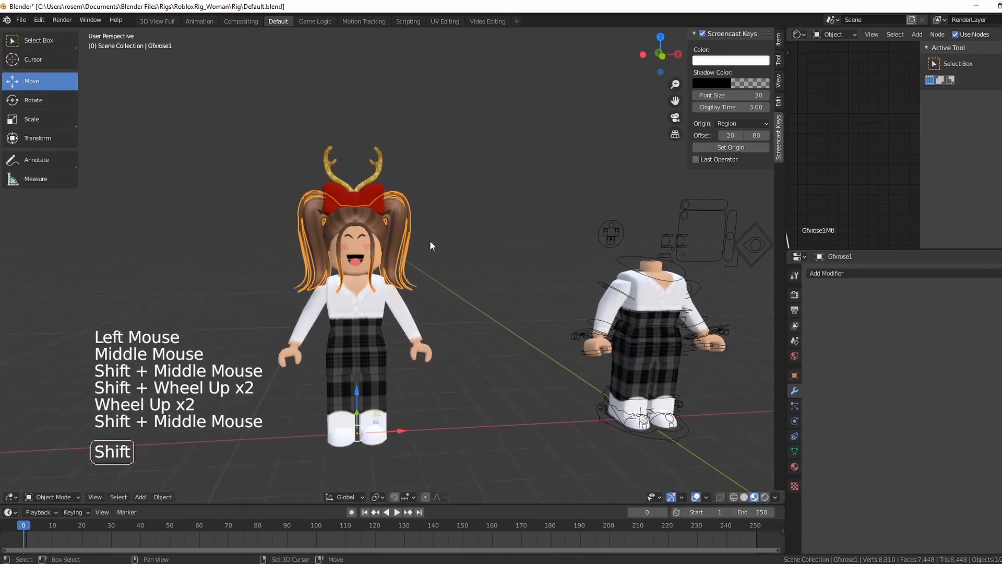
Step: Add the reindeer bow and head to the hair selection and move them about 7.55 along the X axis onto the headless rig
left_click(350, 192, "shift")
scroll(411, 268, "up", 3)
middle_click_drag(412, 278, 497, 255)
scroll(430, 238, "down", 2)
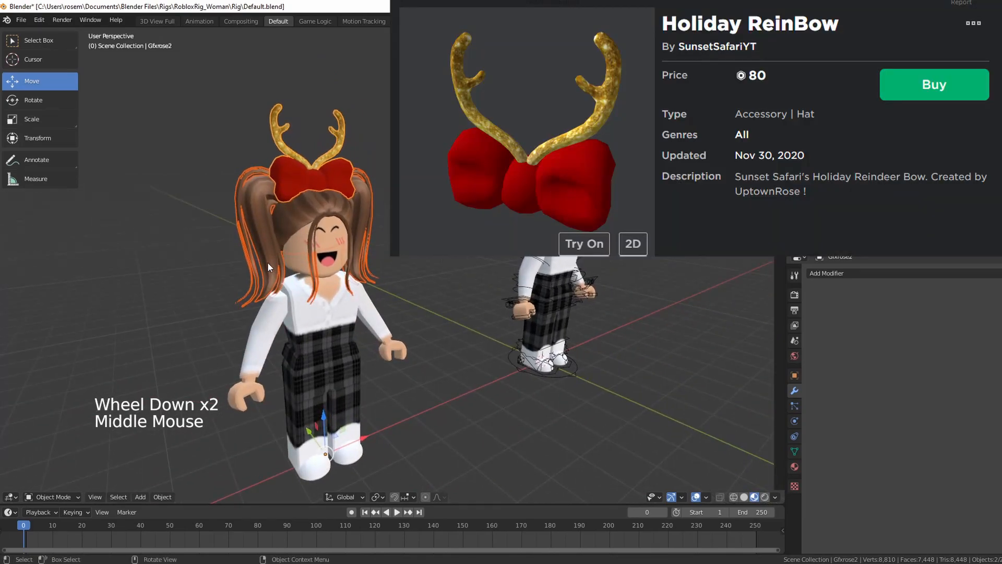
left_click(292, 243, "shift")
scroll(438, 280, "down", 2)
middle_click_drag(437, 275, 396, 281)
scroll(395, 281, "up", 2)
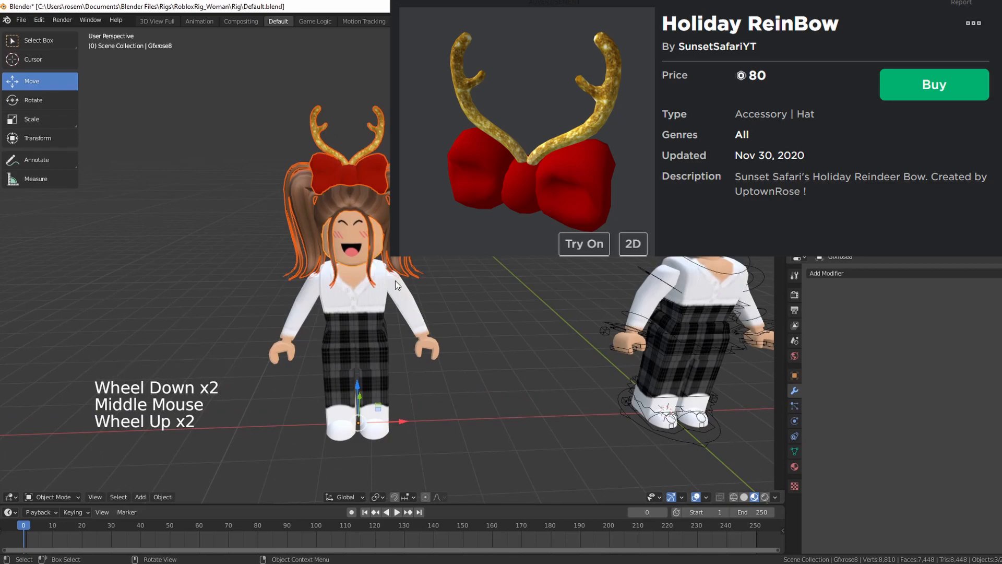
scroll(396, 280, "down", 2)
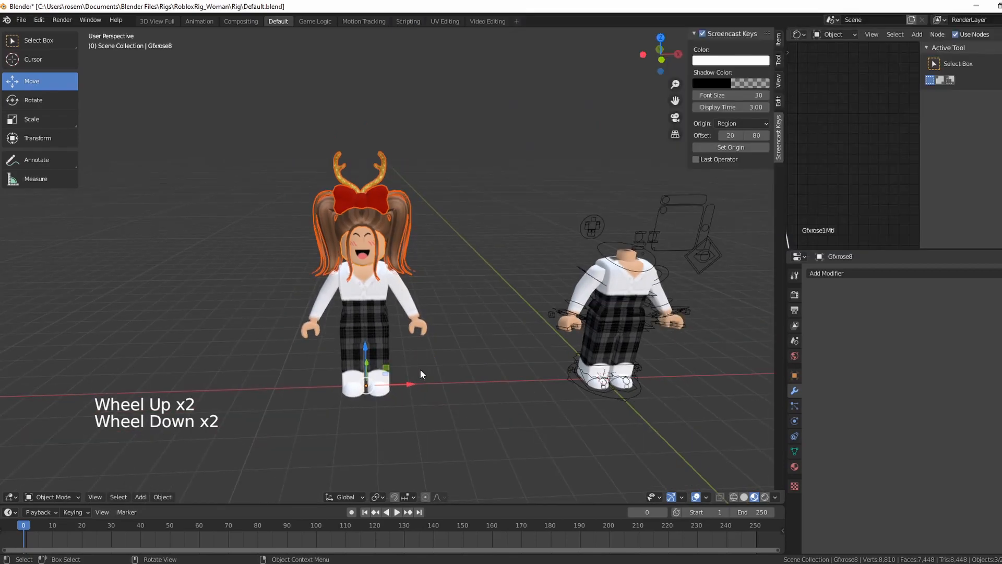
left_click_drag(410, 384, 657, 381)
scroll(546, 368, "down", 1)
middle_click_drag(546, 368, 290, 293)
scroll(284, 287, "up", 2)
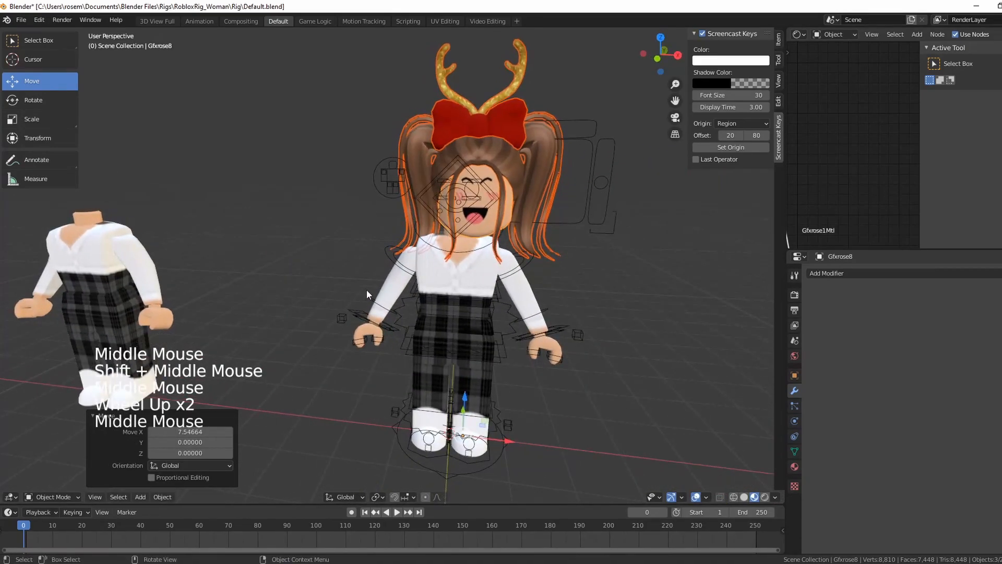
Step: Shift the head, hair and bow about -0.26 along the X axis to centre them on the rig's neck
middle_click_drag(453, 341, 490, 324, "shift")
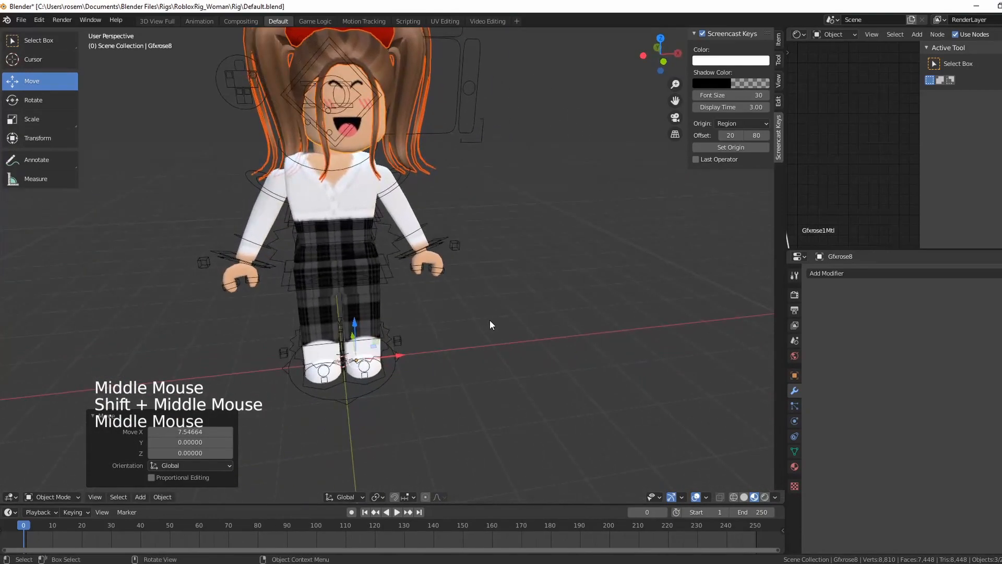
scroll(421, 363, "down", 2)
scroll(410, 358, "up", 1)
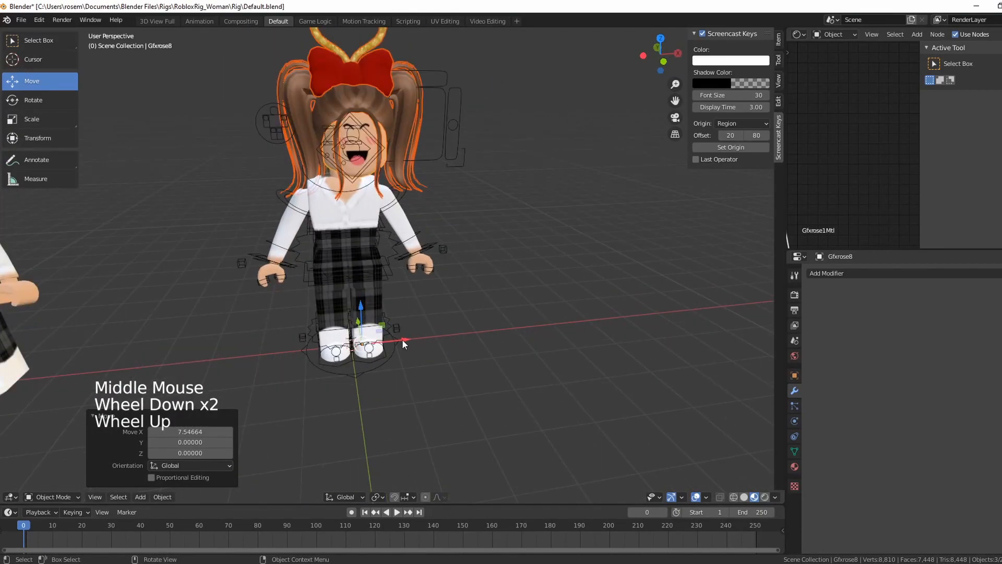
left_click(402, 339)
left_click_drag(401, 338, 390, 346)
scroll(417, 214, "down", 1)
middle_click_drag(418, 215, 430, 293)
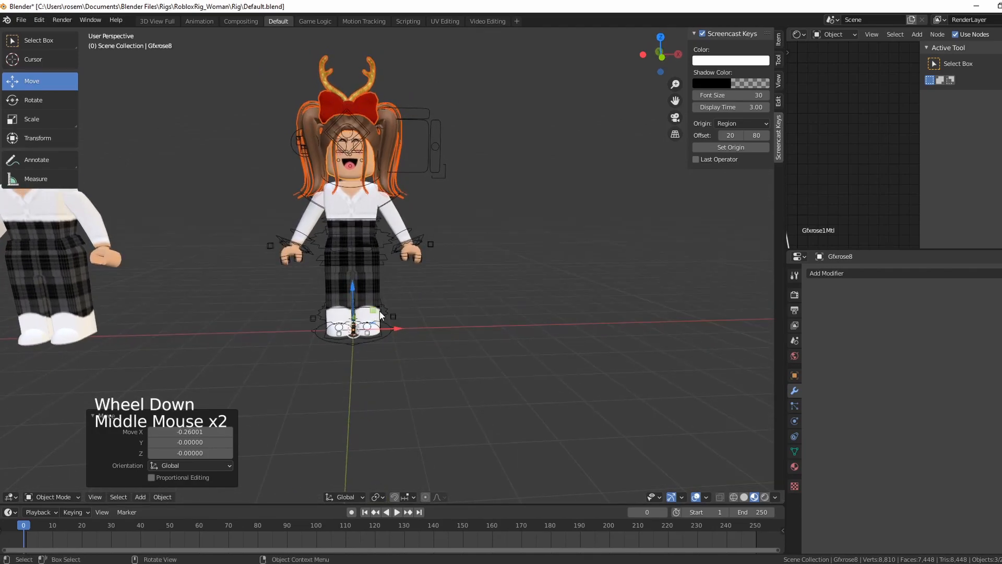
Step: Lower the head and accessories about 0.089 along the Z axis, and raise them back about 0.032 to seat them on the neck
left_click_drag(349, 286, 349, 298)
middle_click_drag(462, 303, 459, 314)
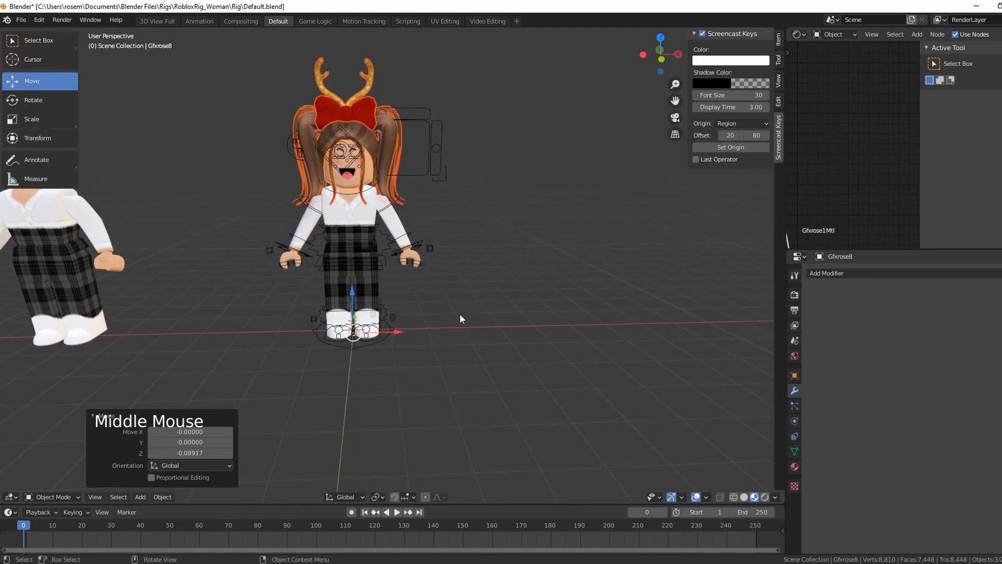
left_click_drag(353, 296, 352, 292)
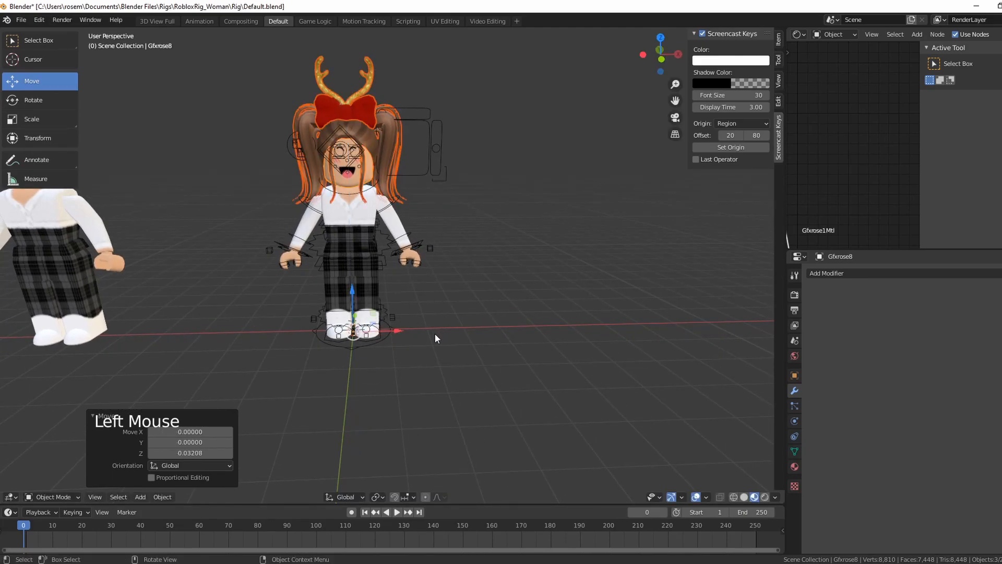
Step: Select all the leftover headless body parts of the imported character beside the rig and delete them
scroll(249, 296, "down", 1)
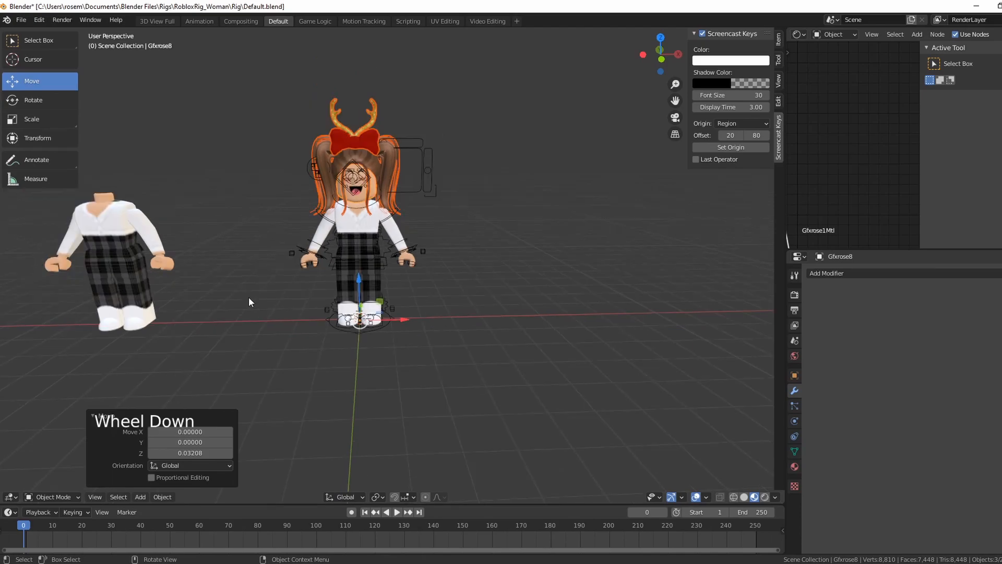
middle_click_drag(226, 297, 402, 326, "shift")
scroll(318, 298, "up", 1)
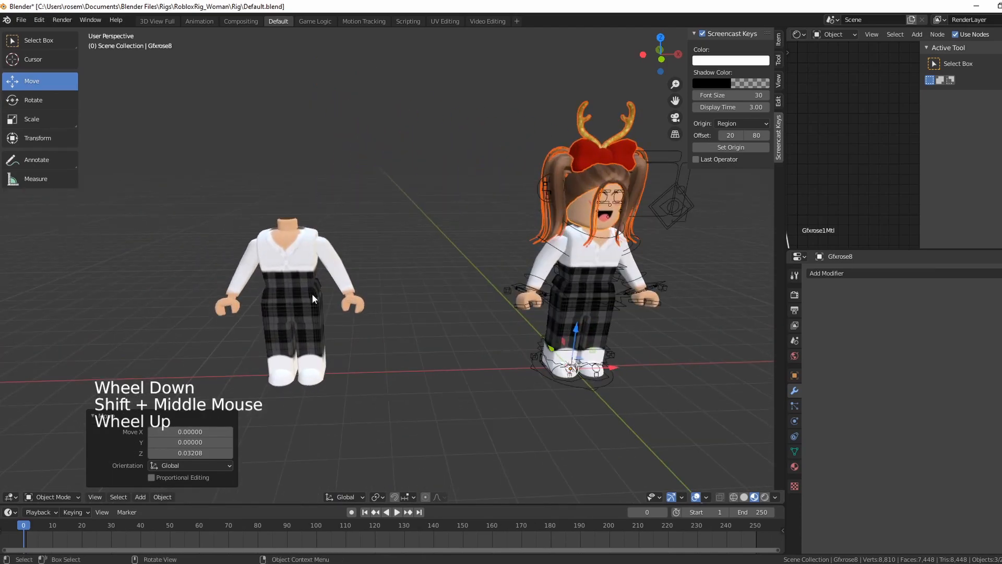
left_click(278, 273)
left_click(233, 284)
left_click(233, 284)
triple_click(295, 283)
left_click_drag(166, 134, 379, 424)
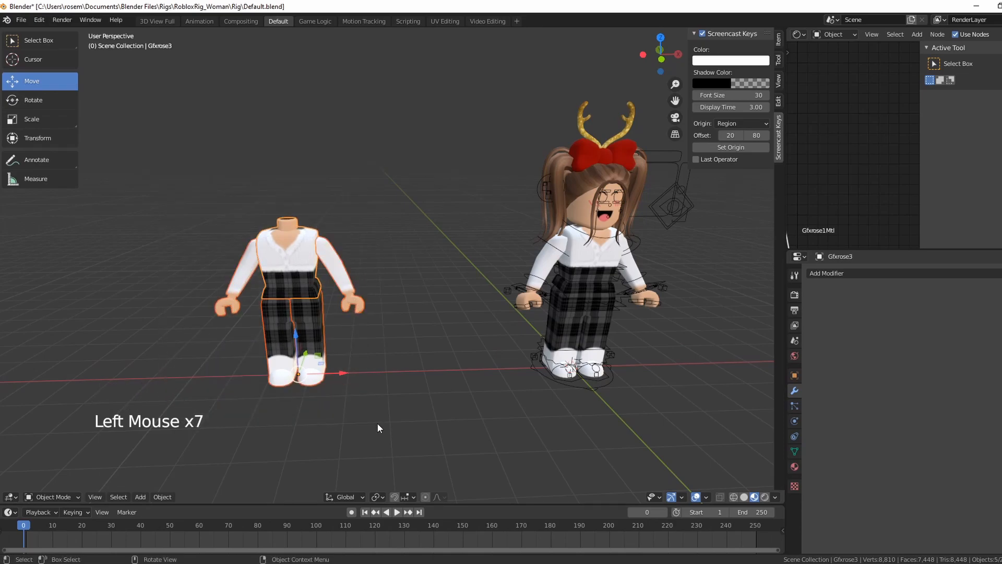
key("Delete")
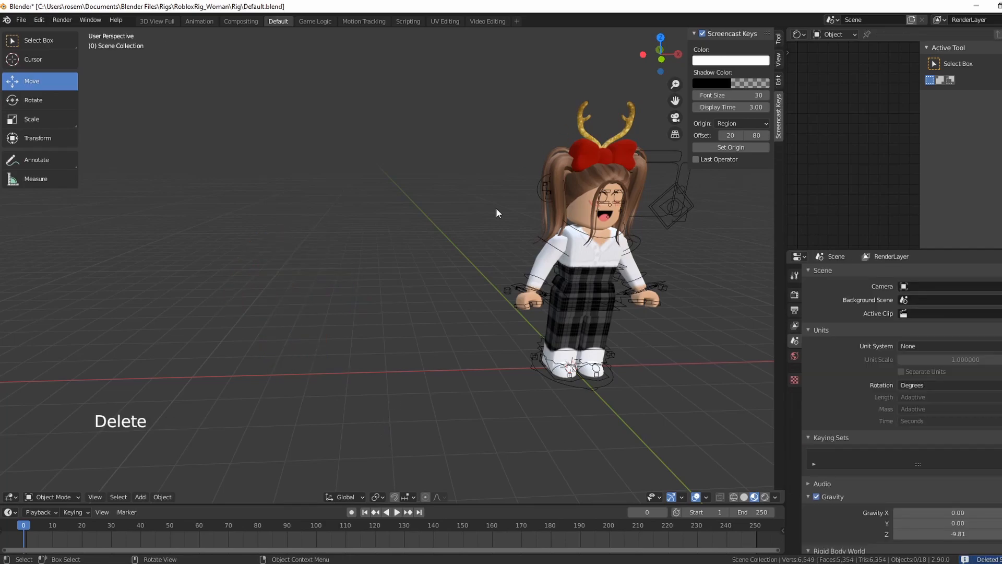
Step: Select the hair, reindeer bow and head on the rig and set their origins with Origin to Geometry
scroll(527, 428, "up", 1)
scroll(349, 348, "down", 2)
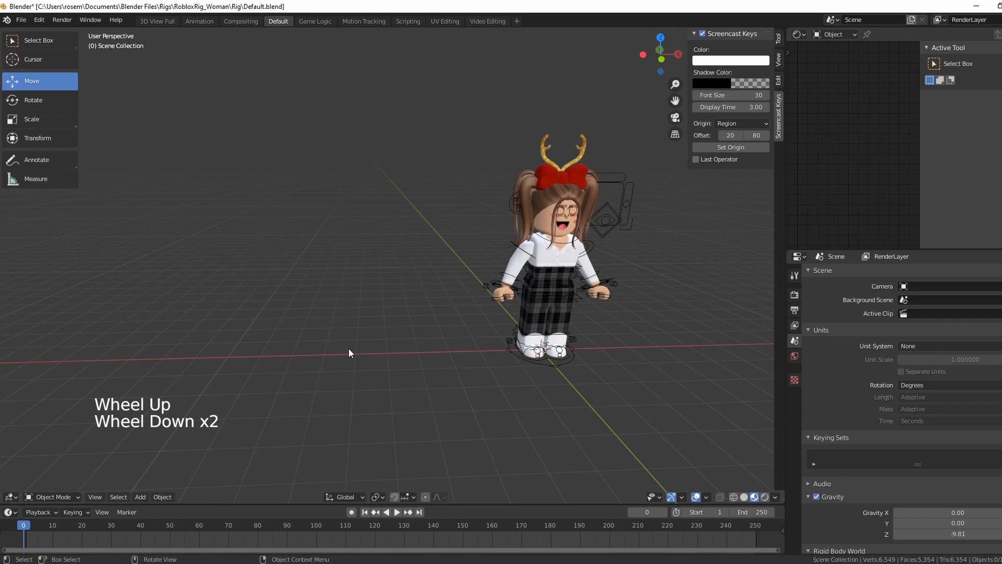
scroll(349, 349, "down", 2)
middle_click_drag(346, 343, 262, 363, "shift")
scroll(358, 296, "up", 6)
left_click(414, 232)
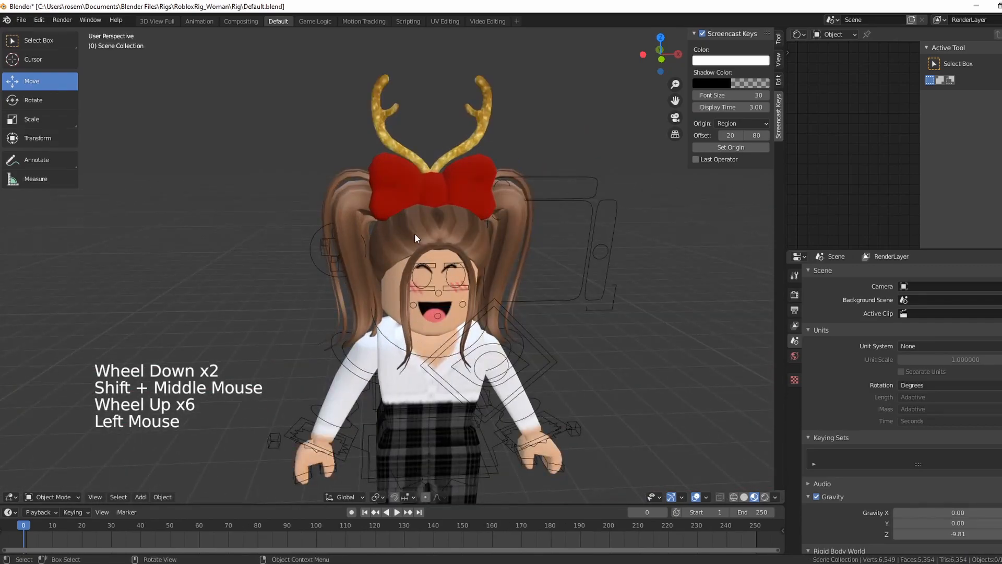
scroll(409, 243, "down", 6)
scroll(393, 372, "up", 1)
scroll(393, 371, "up", 4)
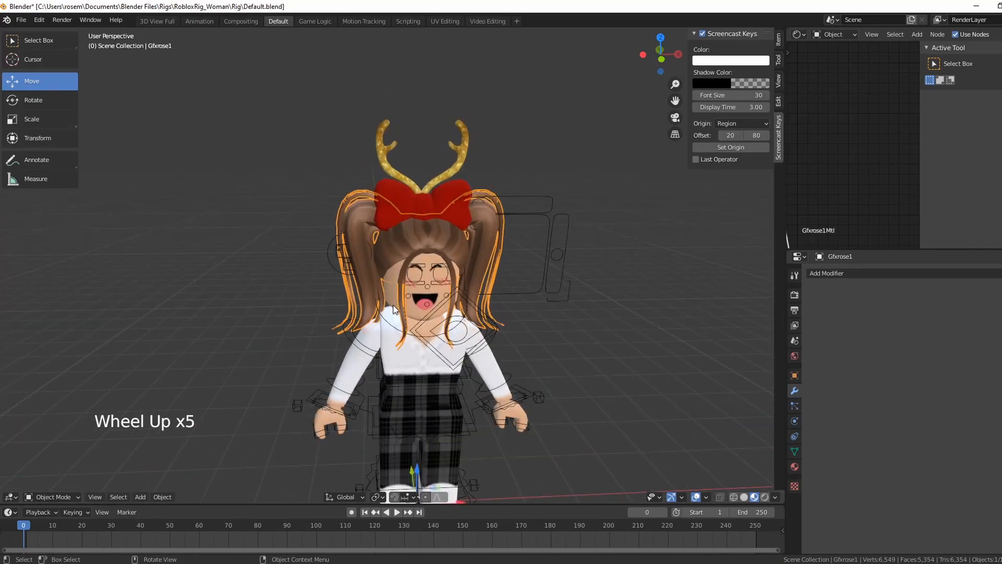
left_click(398, 198, "shift")
left_click(390, 300, "shift")
scroll(391, 299, "up", 1, "shift")
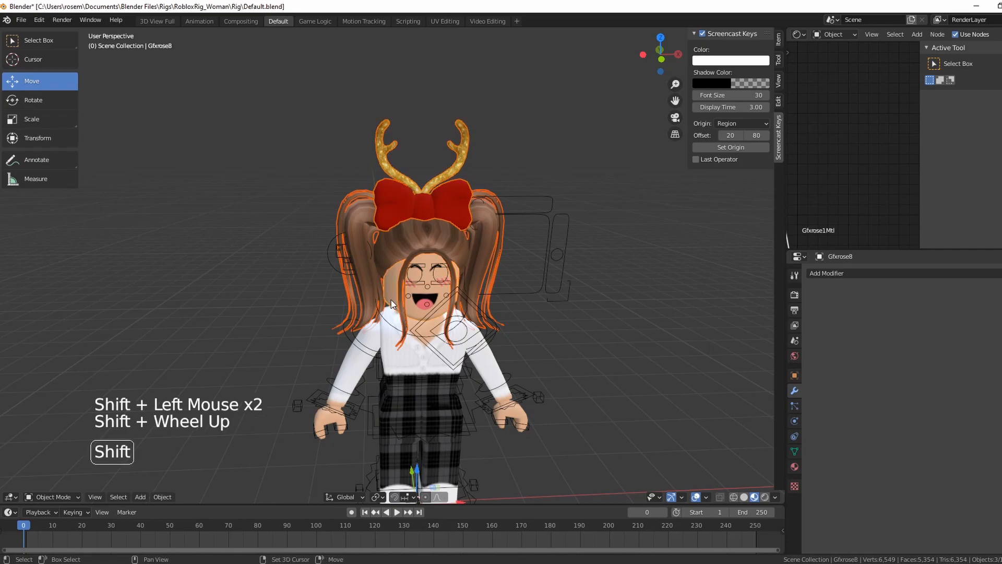
right_click(136, 243)
mouse_move(123, 267)
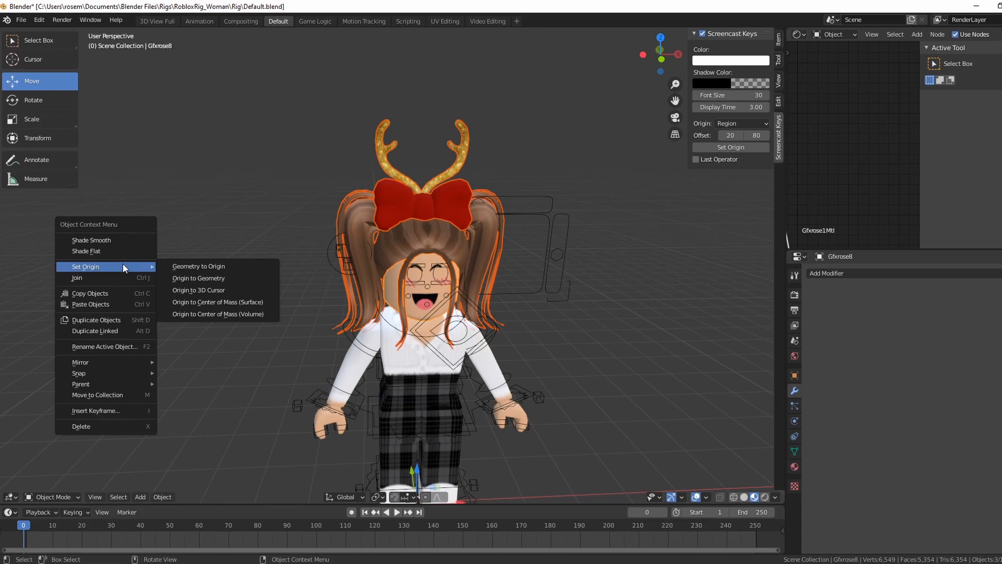
left_click(211, 280)
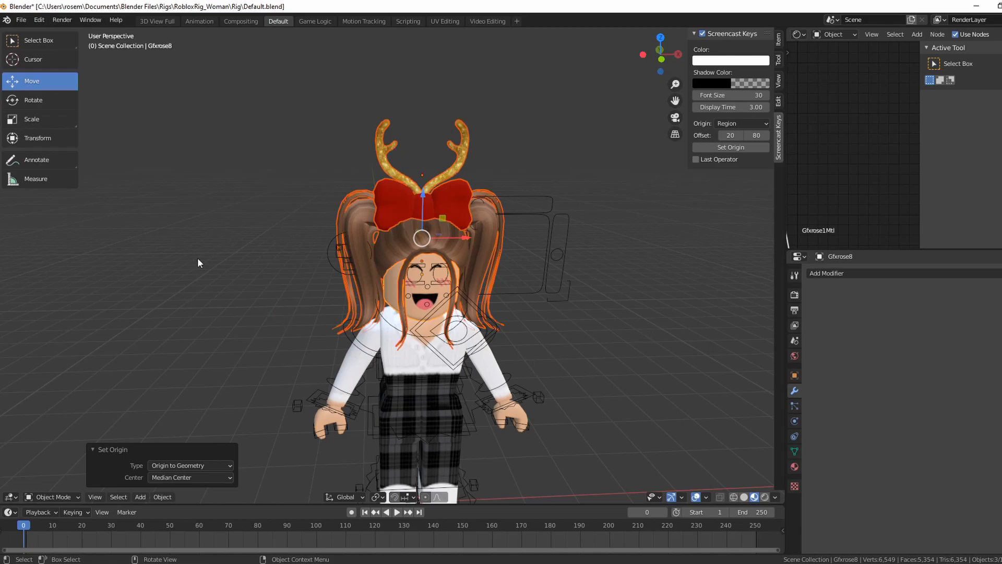
Step: Look up the Set Origin commands by searching the available operators for "or", and leave the search and deselect the accessories
left_click(35, 20)
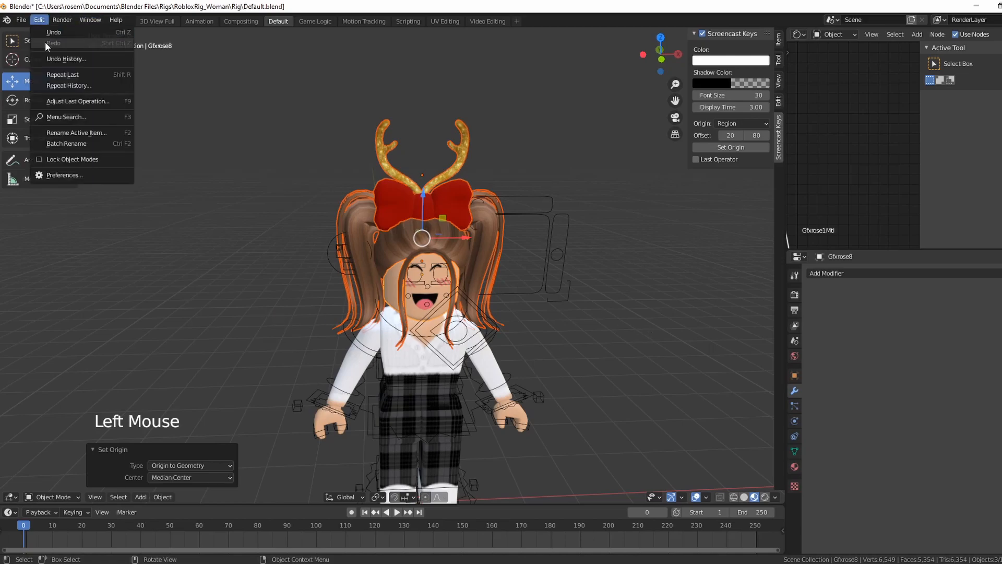
left_click(71, 117)
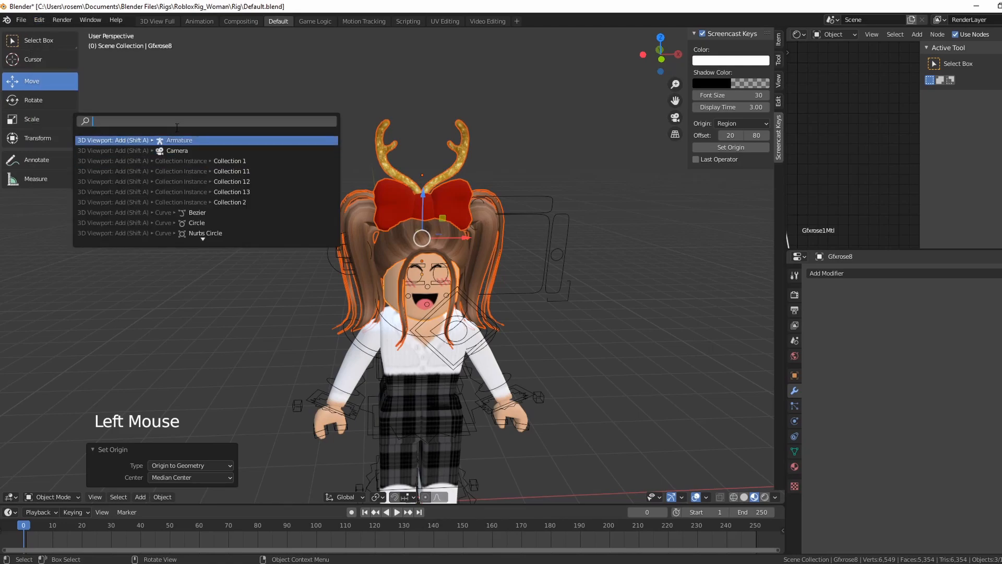
type("or")
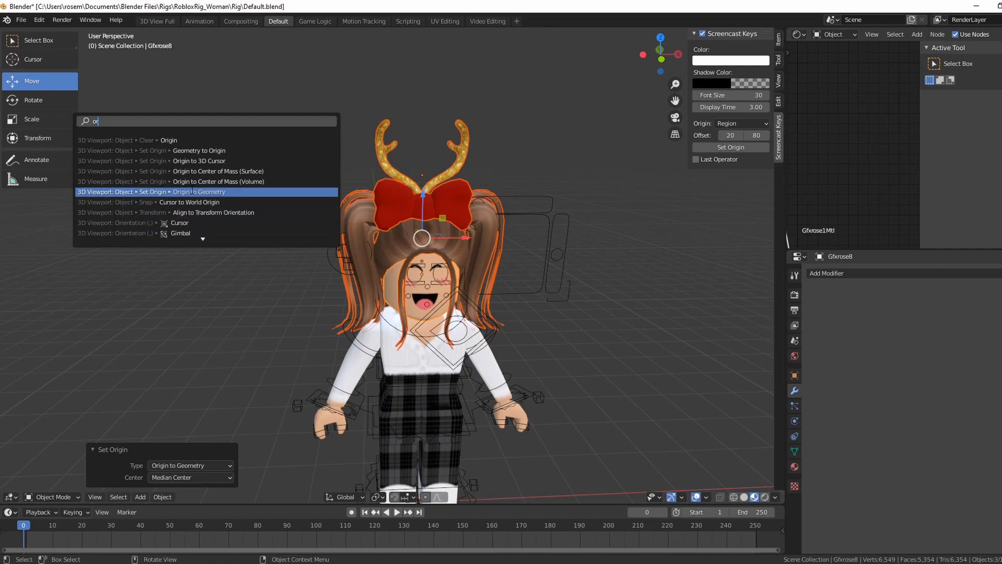
left_click(224, 358)
scroll(223, 358, "down", 3)
scroll(236, 343, "up", 2)
middle_click_drag(223, 358, 256, 328)
scroll(253, 326, "down", 3)
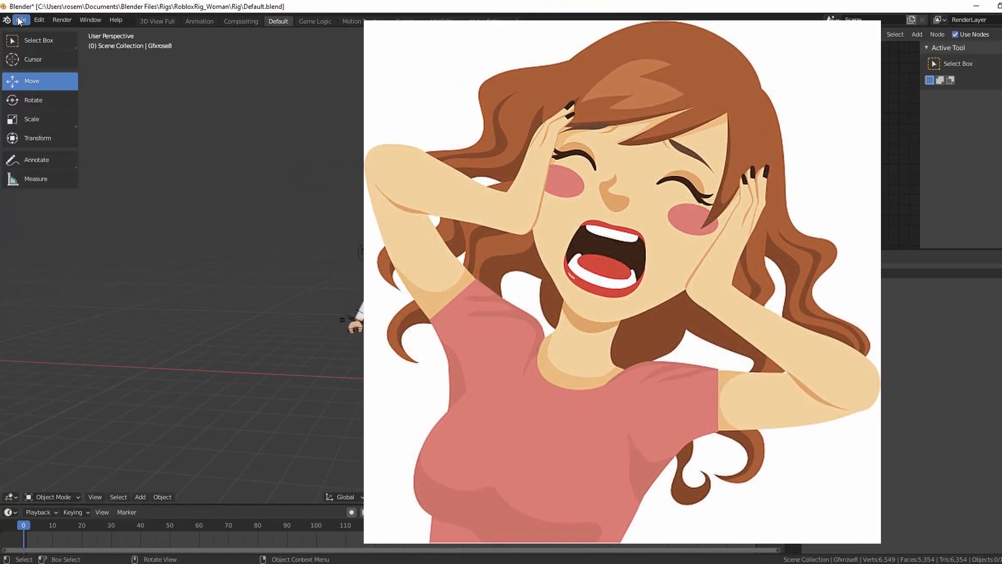
Step: Import RedRoomChristmas.obj from the GFXChristmas folder as a Wavefront file, with geometry split by object and by group
left_click(21, 19)
mouse_move(63, 199)
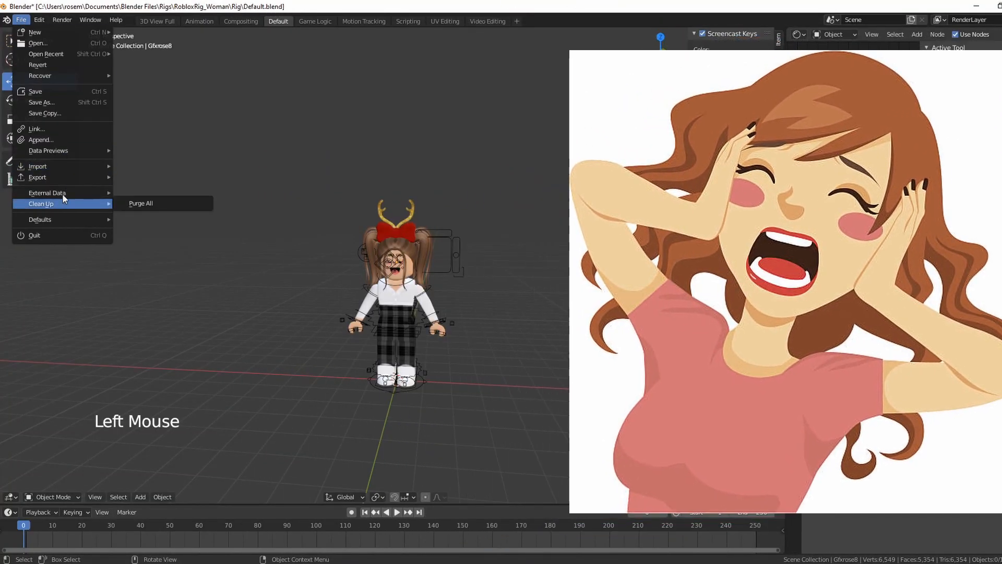
mouse_move(64, 165)
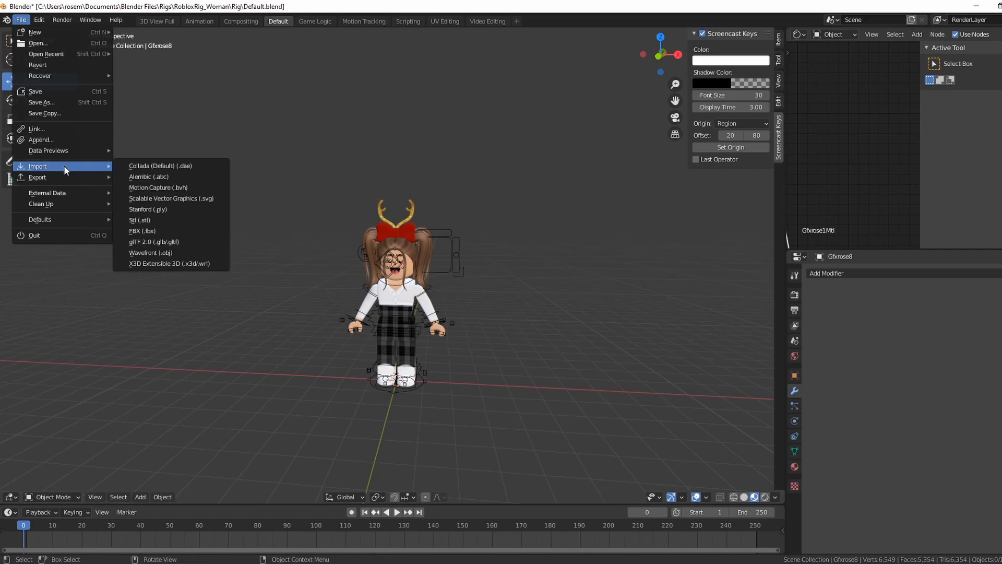
left_click(161, 255)
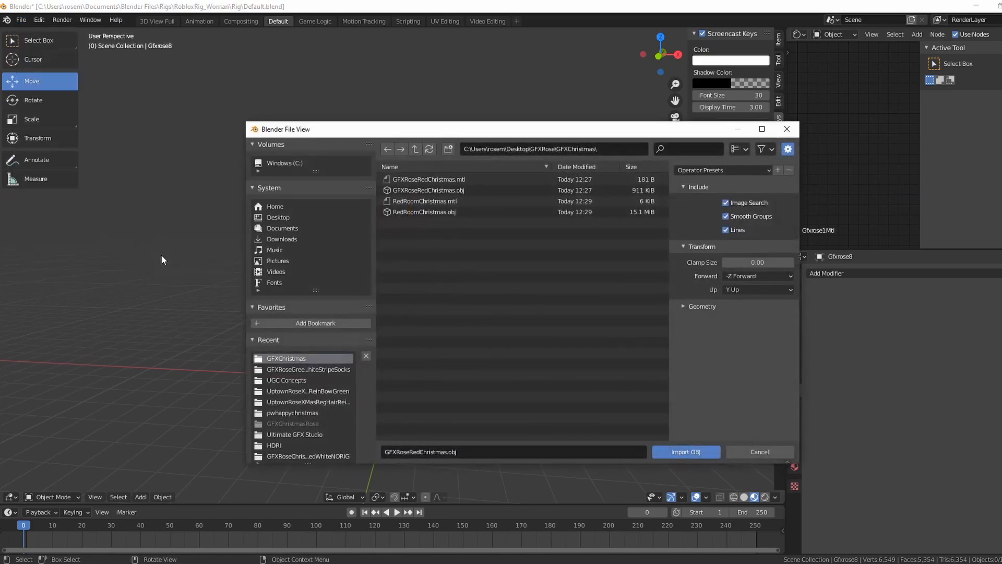
left_click(420, 213)
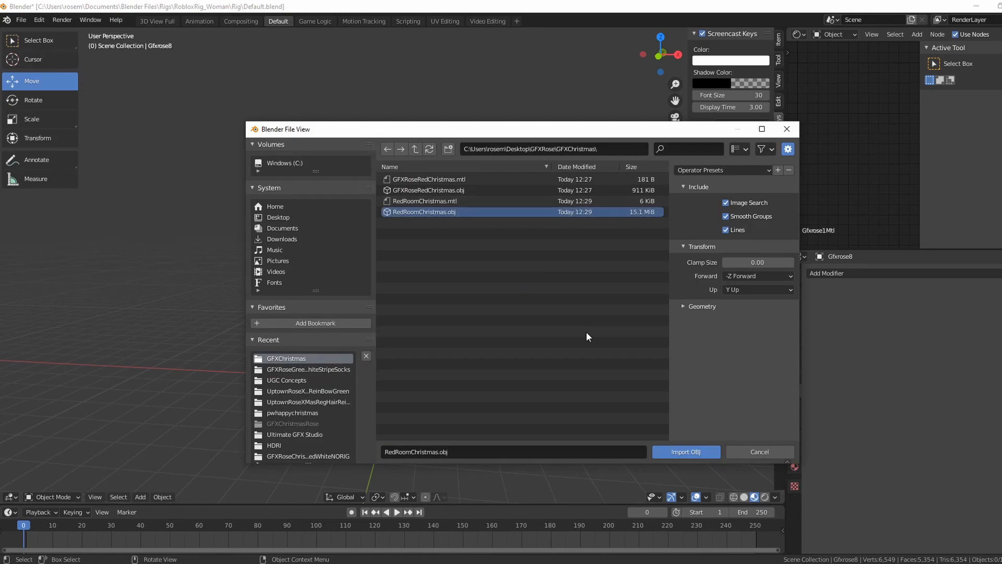
left_click(694, 307)
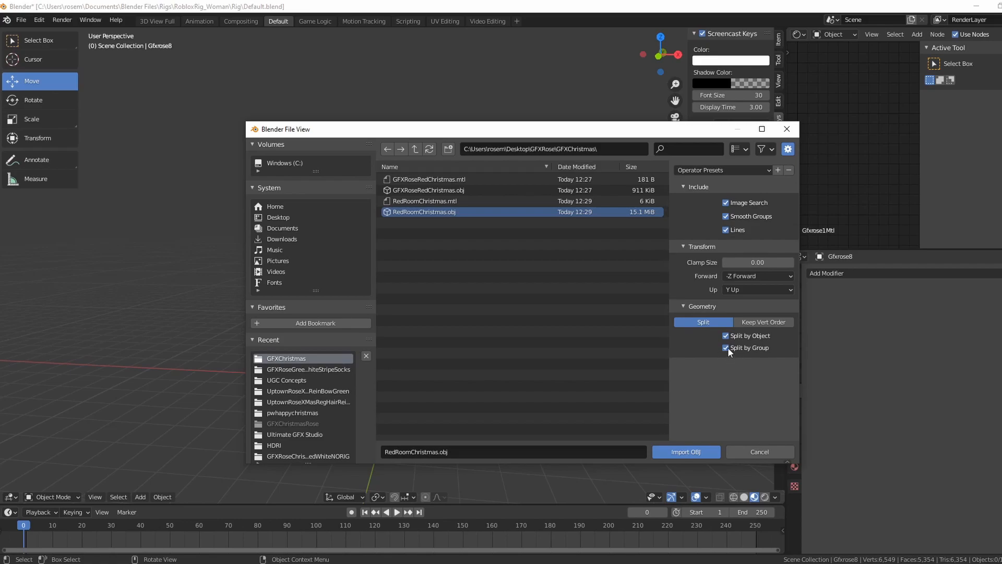
left_click(691, 451)
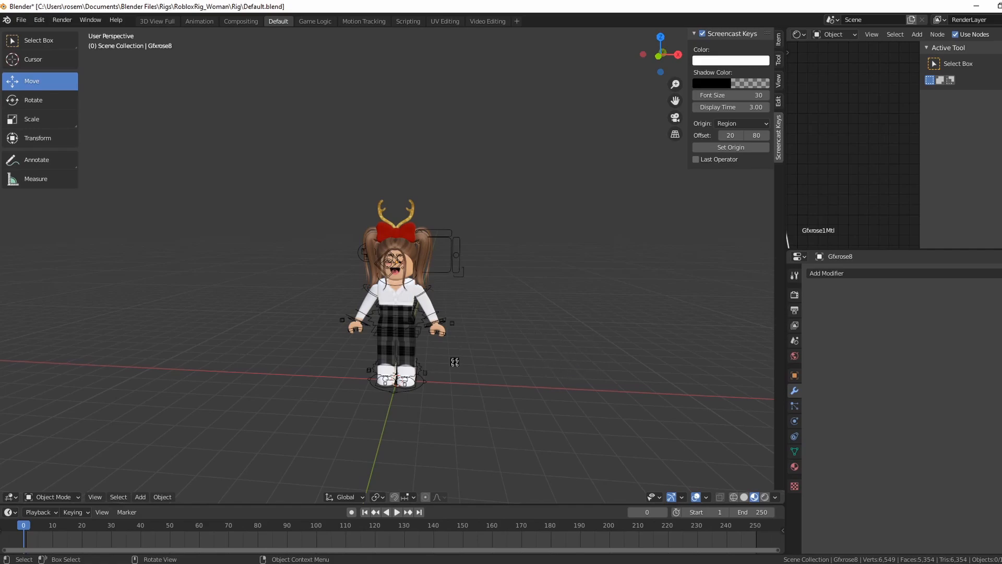
Step: Set the origins of all imported Christmas room parts with Origin to Geometry
scroll(525, 338, "down", 6)
middle_click_drag(526, 340, 536, 374)
scroll(537, 368, "up", 5)
scroll(543, 360, "down", 2)
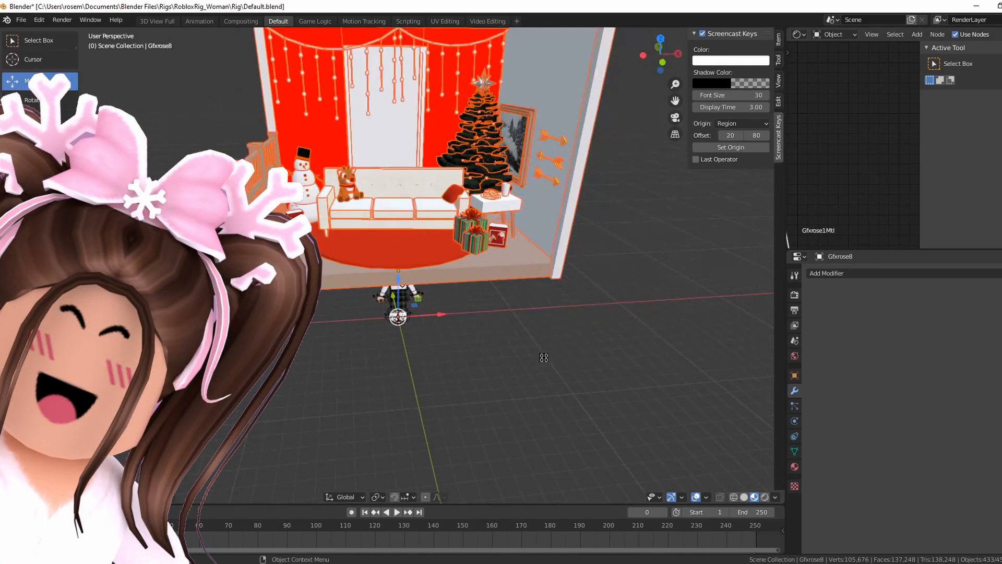
right_click(196, 199)
mouse_move(194, 223)
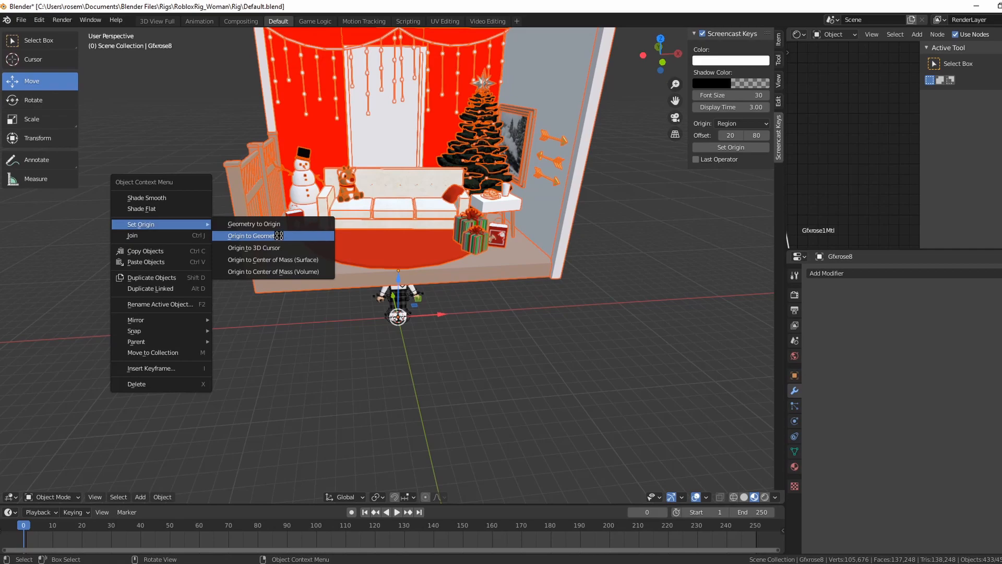
left_click(278, 236)
Step: Lower the imported room about 7.06 along the Z axis to bring its floor to the character's feet
scroll(396, 272, "down", 2)
middle_click_drag(412, 277, 437, 298)
middle_click_drag(387, 99, 396, 154)
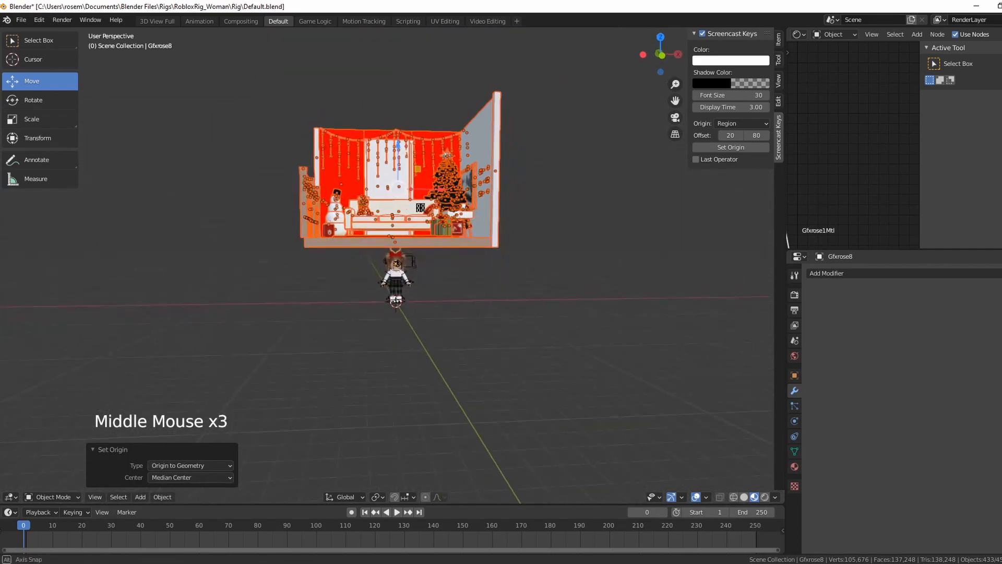
left_click_drag(398, 157, 393, 214)
Step: Move the room about 3.68 along the Y axis so the character stands on the rug in front of the sofa
scroll(393, 214, "down", 1)
middle_click_drag(392, 214, 476, 297)
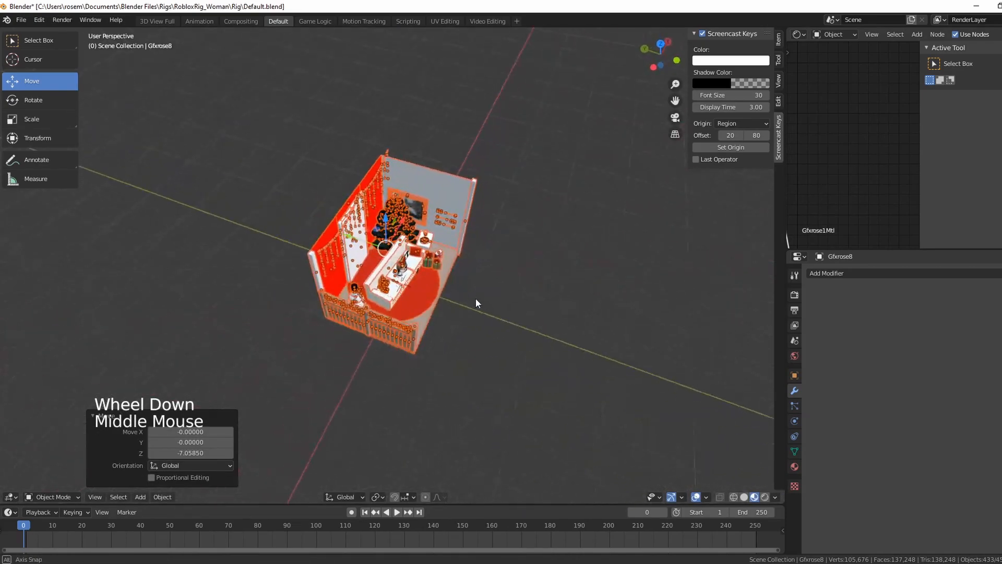
scroll(453, 290, "up", 3)
left_click_drag(352, 223, 313, 219)
middle_click_drag(313, 219, 271, 300)
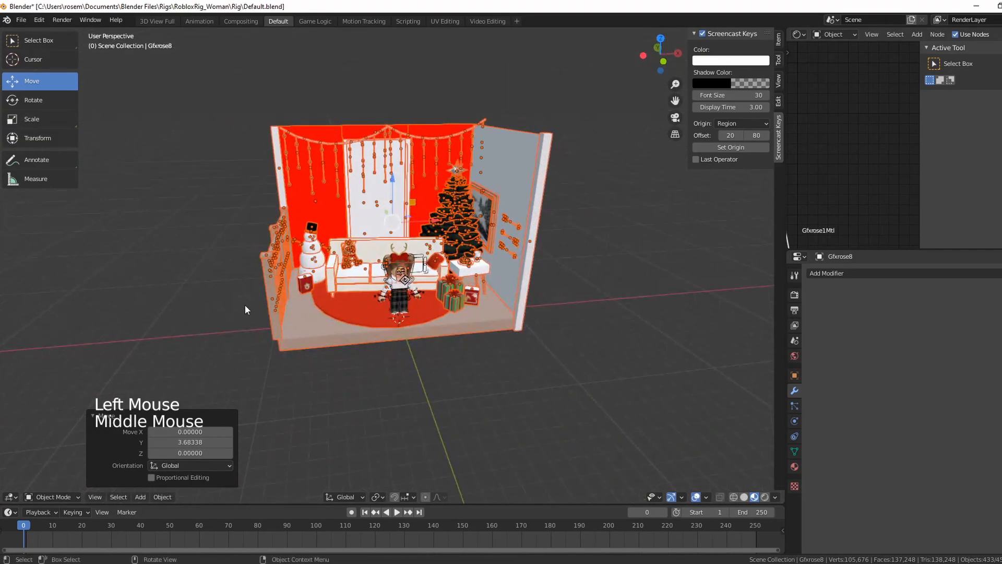
Step: Deselect the room and inspect the character's placement on the red rug up close
left_click(195, 305)
middle_click_drag(503, 404, 530, 379)
scroll(534, 407, "up", 2)
scroll(496, 352, "up", 3)
scroll(496, 353, "down", 2)
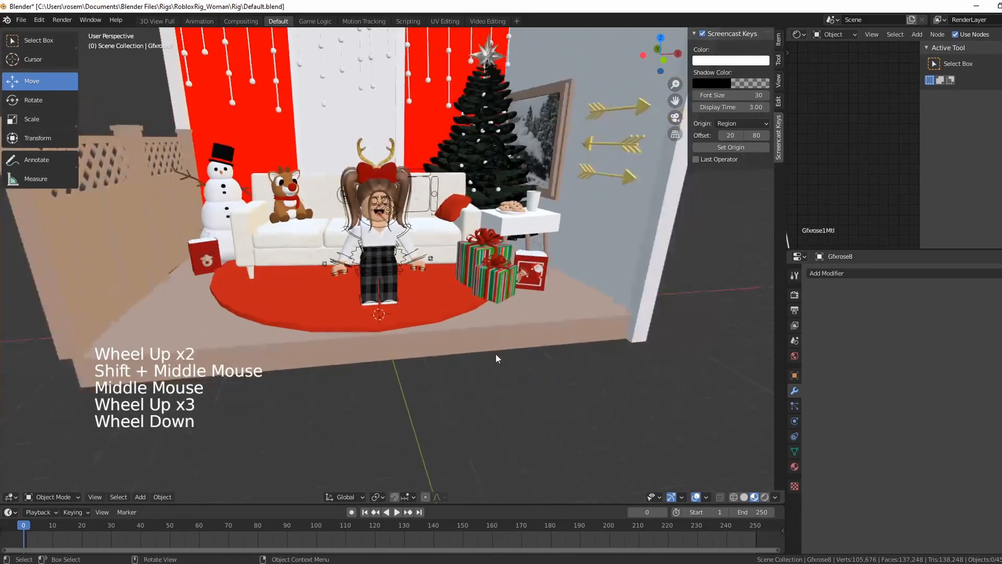
Step: Switch the character's rig to Pose Mode and select the torso control bone at the waist
middle_click_drag(487, 355, 490, 349)
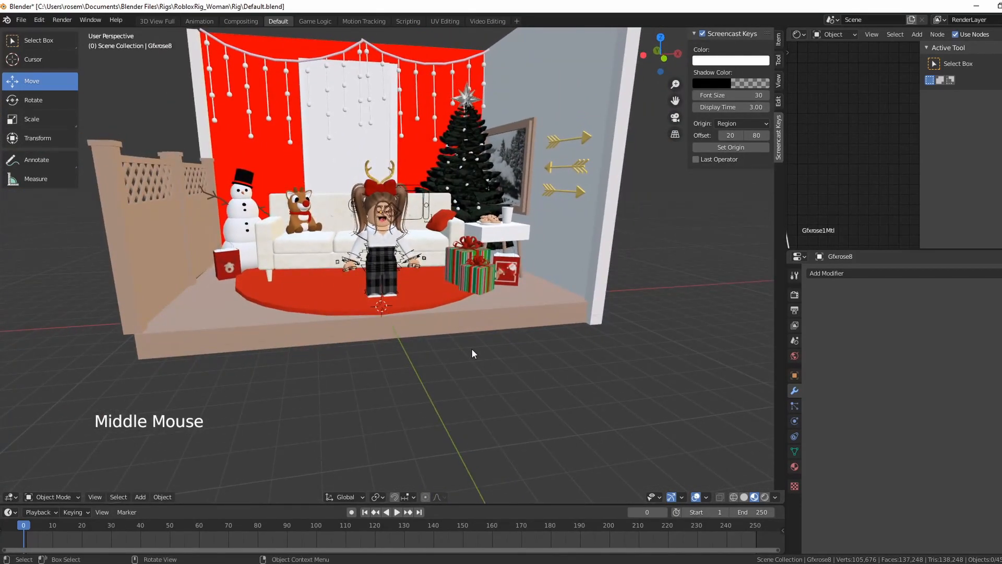
left_click(73, 498)
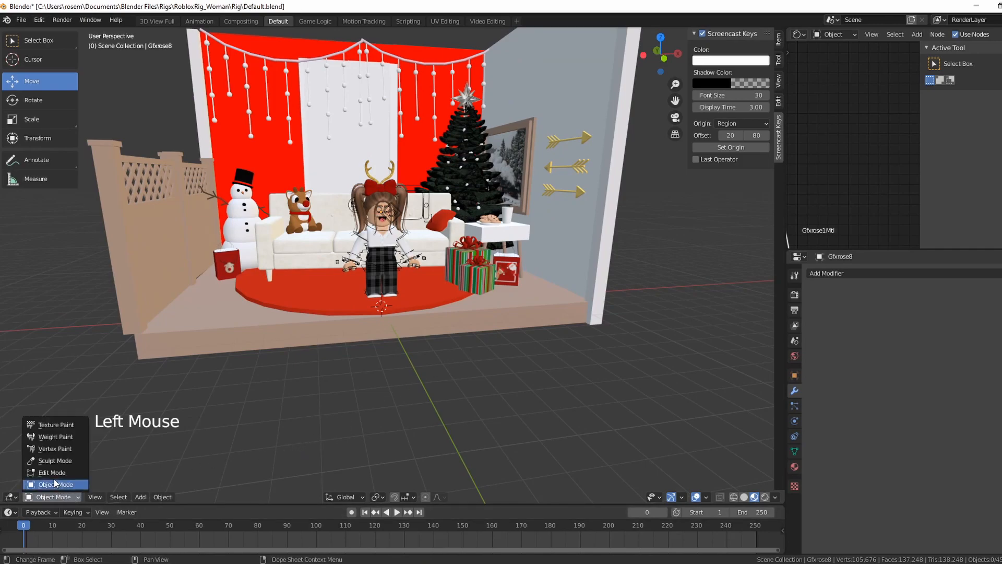
middle_click_drag(259, 425, 436, 211)
left_click(381, 245)
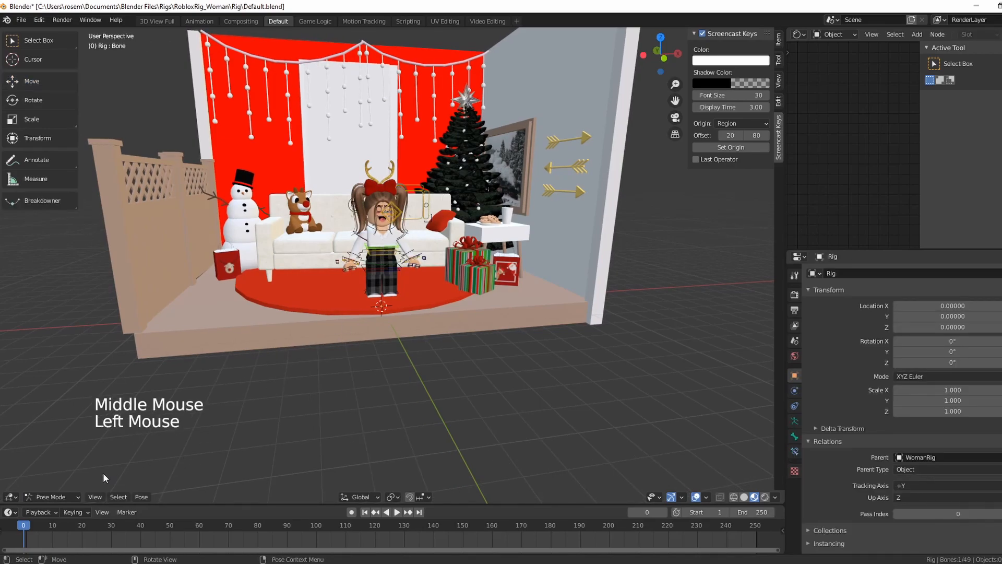
mouse_move(438, 340)
middle_mouse_down()
mouse_move(425, 350)
mouse_move(513, 405)
mouse_move(537, 389)
mouse_move(509, 356)
mouse_move(398, 342)
mouse_move(404, 368)
mouse_move(368, 374)
mouse_move(399, 343)
mouse_move(358, 333)
mouse_move(427, 338)
middle_mouse_up()
scroll(537, 390, "up", 2)
scroll(410, 334, "up", 2)
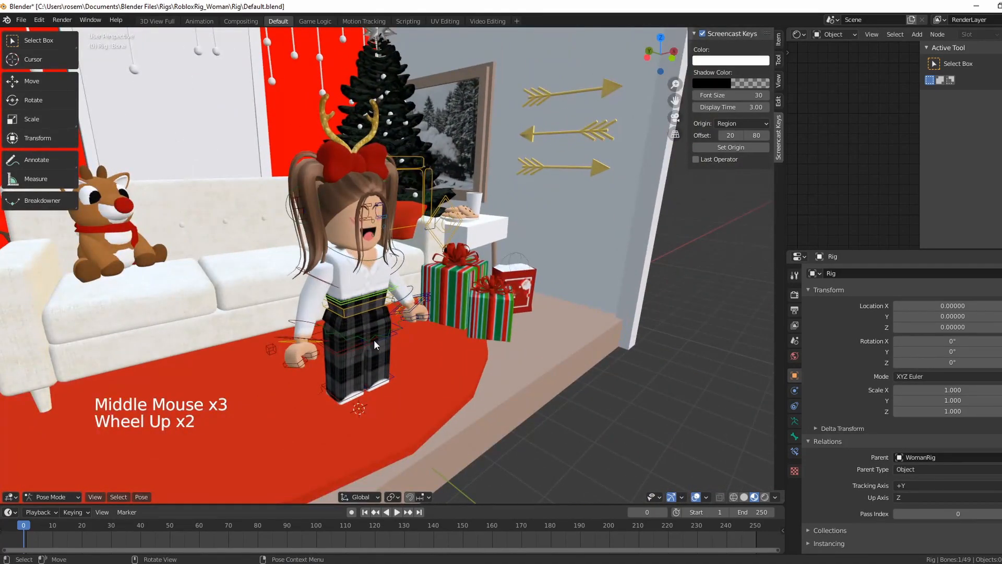
left_click(371, 313)
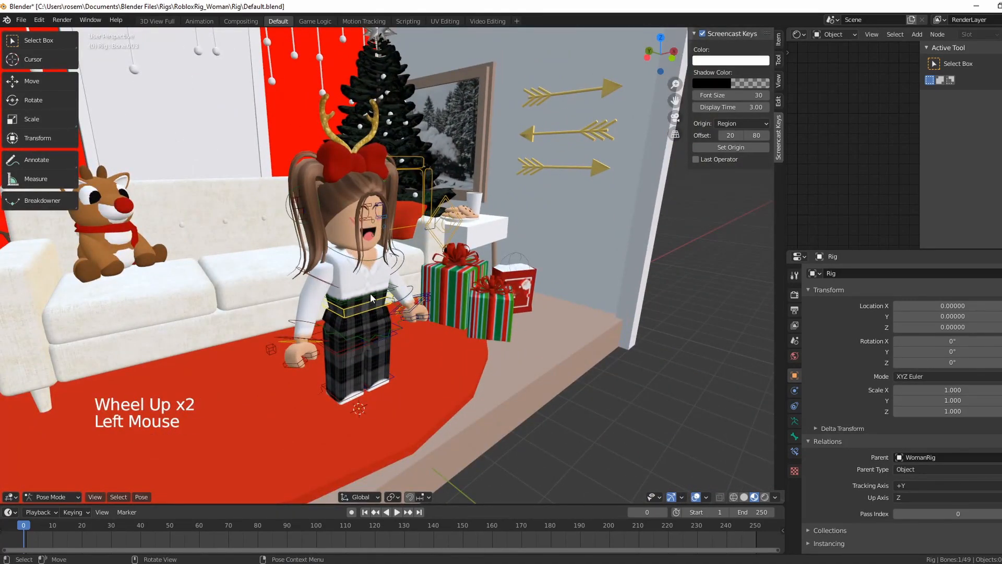
left_click(370, 293)
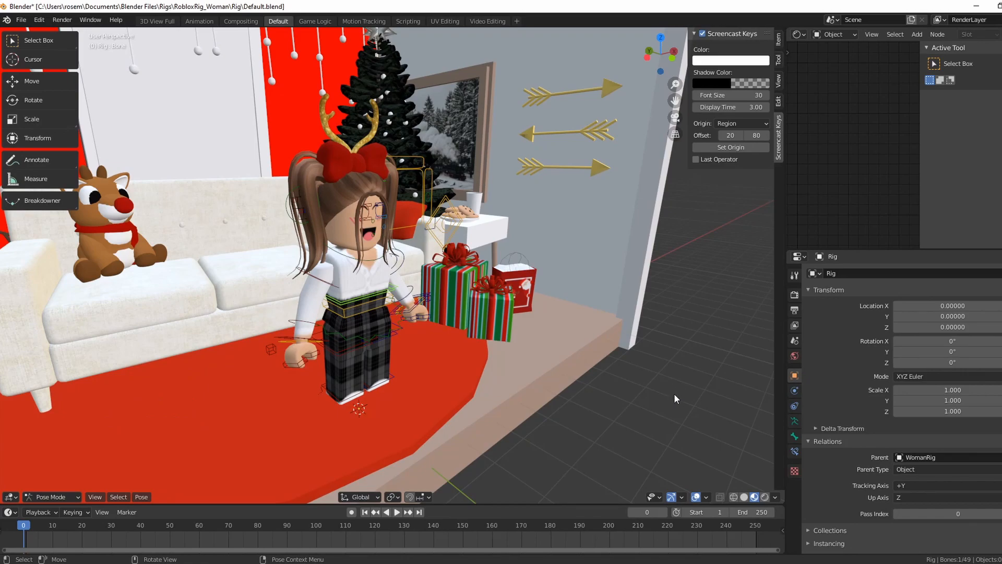
Step: Try rotating the torso control bone about 15.3° around the global X axis, and undo the rotation
left_click(15, 101)
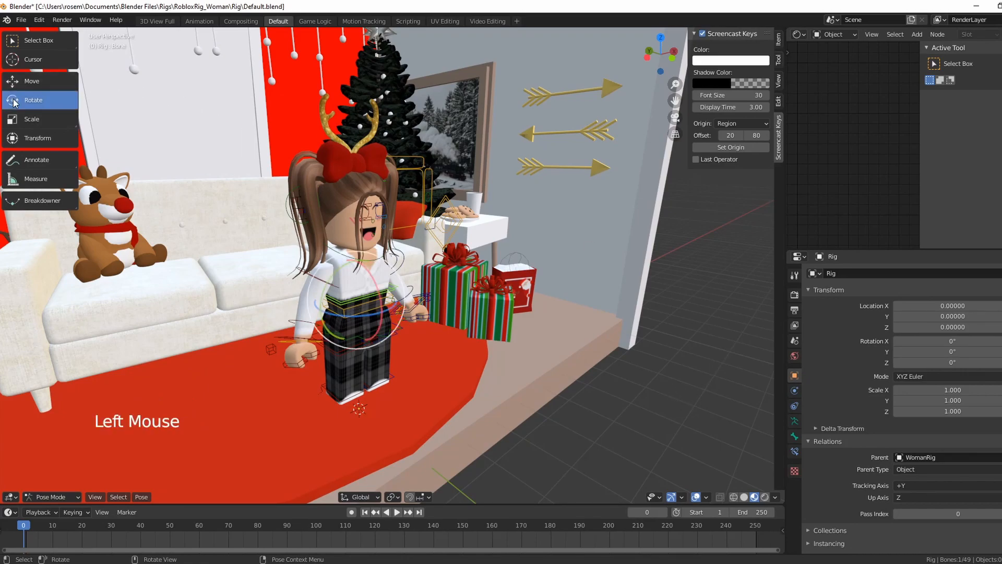
left_click_drag(374, 334, 382, 377)
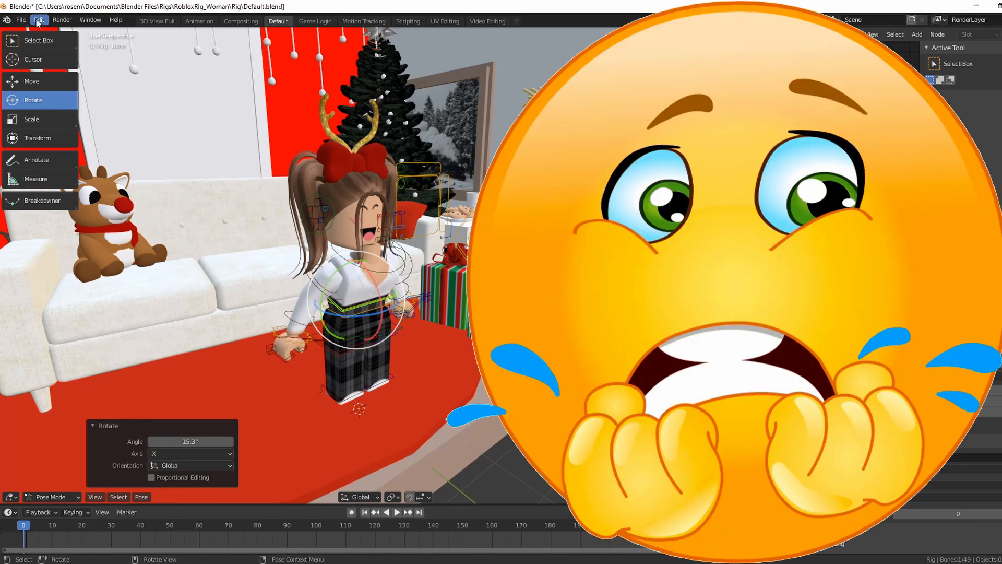
left_click(37, 20)
left_click(46, 31)
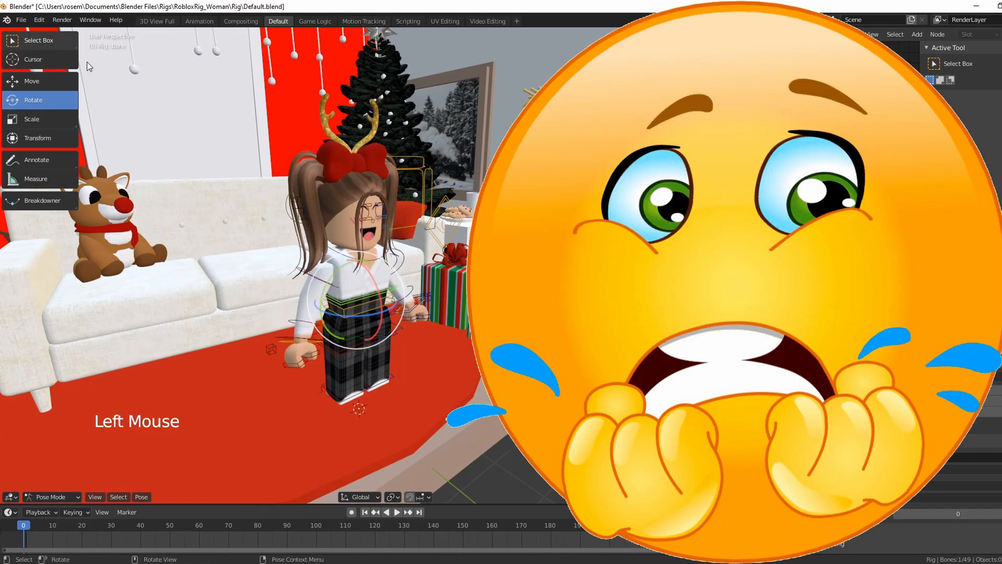
mouse_move(516, 376)
middle_mouse_down()
mouse_move(437, 375)
mouse_move(504, 366)
middle_mouse_up()
scroll(464, 370, "up", 1)
scroll(464, 369, "down", 1)
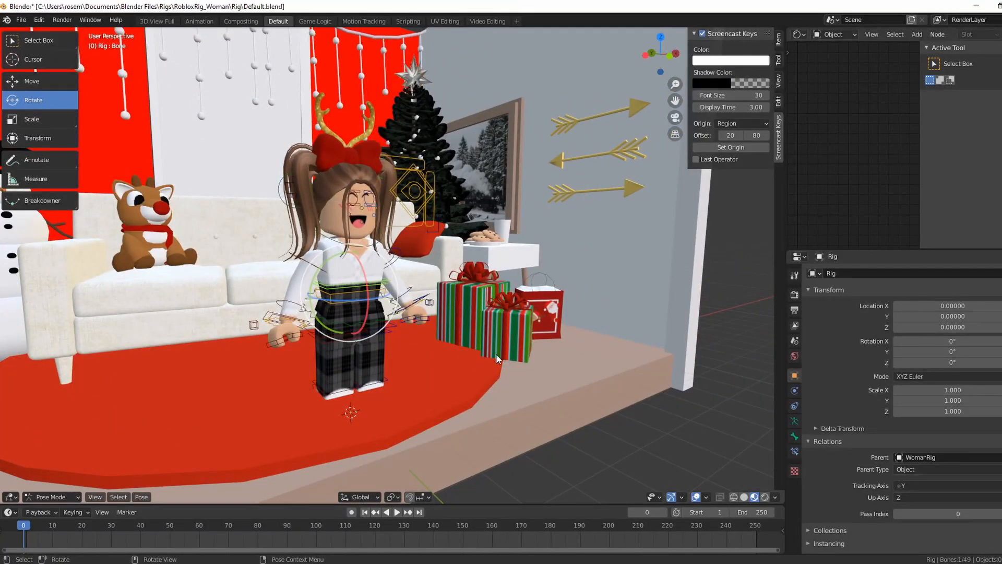
scroll(496, 353, "down", 1)
middle_click_drag(496, 353, 491, 355)
scroll(491, 355, "up", 3)
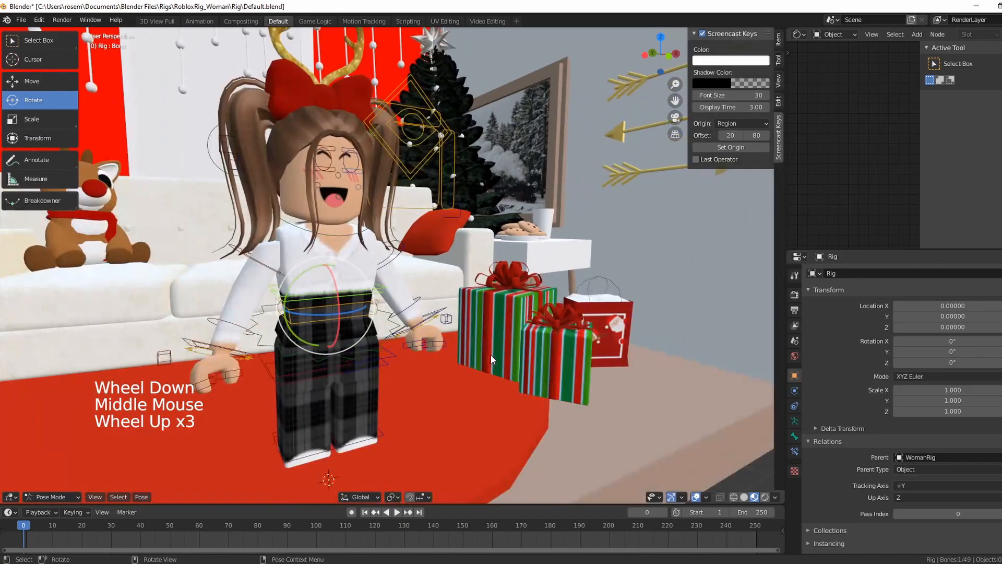
scroll(491, 355, "down", 5)
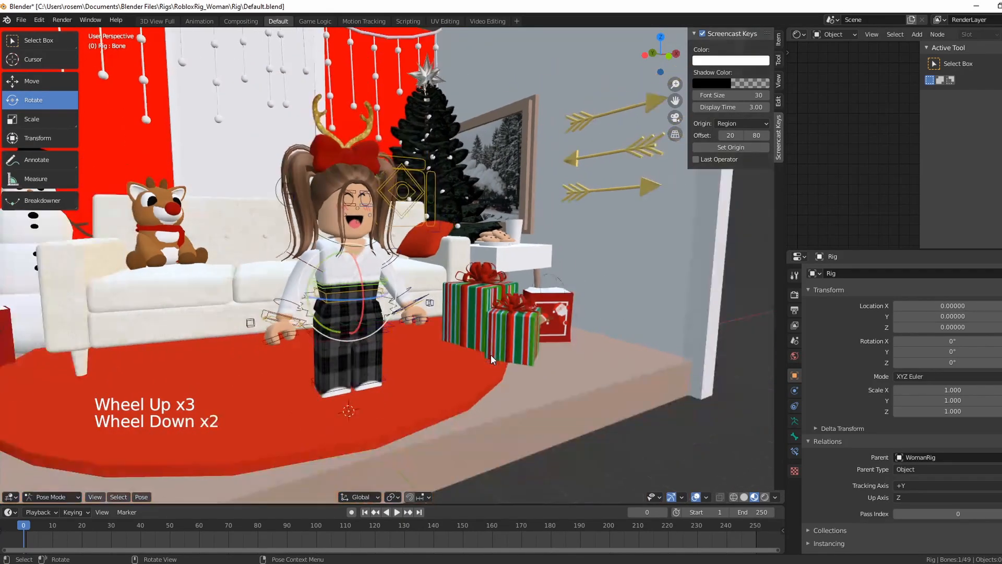
mouse_move(490, 355)
middle_mouse_down()
mouse_move(483, 364)
mouse_move(436, 364)
mouse_move(453, 380)
mouse_move(488, 381)
mouse_move(448, 392)
mouse_move(514, 376)
mouse_move(470, 371)
mouse_move(484, 362)
middle_mouse_up()
scroll(479, 360, "up", 2)
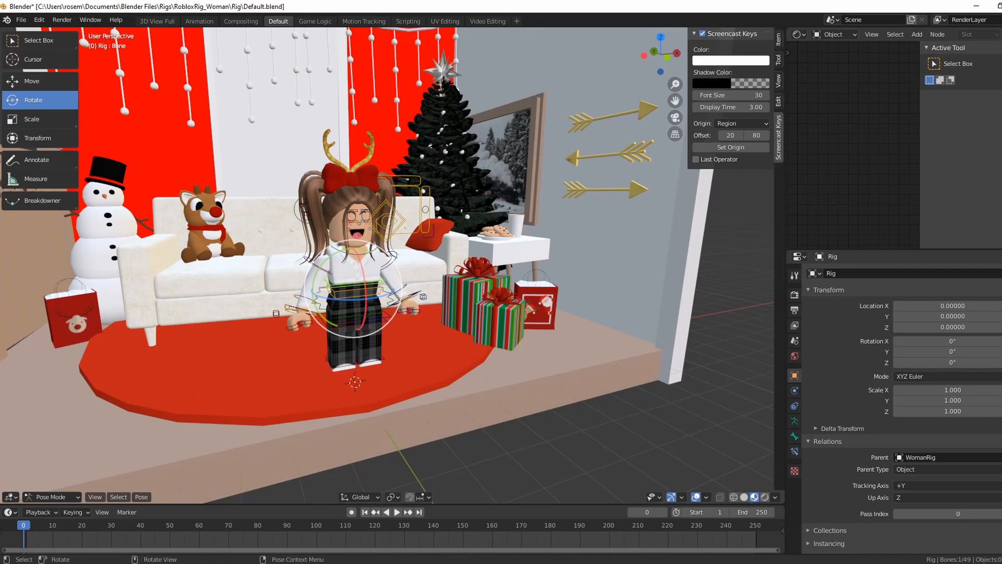
Step: Switch to Object Mode and select the rig together with the character's head, hair and accessories
middle_click_drag(375, 230, 345, 282)
scroll(344, 282, "up", 3)
left_click(334, 193)
left_click(329, 157, "shift")
middle_click_drag(344, 219, 342, 209, "shift")
key("ctrl+Tab")
left_click(444, 303, "shift")
left_click(292, 357, "shift")
left_click(291, 353, "shift")
middle_click_drag(313, 360, 365, 287)
left_click(313, 386, "shift")
left_click(381, 385, "shift")
left_click(302, 386, "shift")
left_click(339, 308, "shift")
left_click(366, 385, "shift")
left_click(277, 263, "shift")
key("ctrl+Tab")
left_click(282, 209, "shift")
Step: Move the whole character about 2.26 along Y toward the sofa and raise it about 0.57 along Z
scroll(292, 271, "down", 2)
left_click_drag(337, 282, 263, 251)
left_click_drag(348, 207, 348, 207)
middle_click_drag(392, 257, 425, 315)
Step: Turn the whole character about -32.9° around the Z axis, and return to posing the rig's bones
left_click(33, 99)
left_click_drag(342, 216, 345, 231)
left_click(41, 32)
middle_click_drag(355, 276, 320, 334)
left_click(317, 335)
middle_click_drag(316, 336, 312, 336)
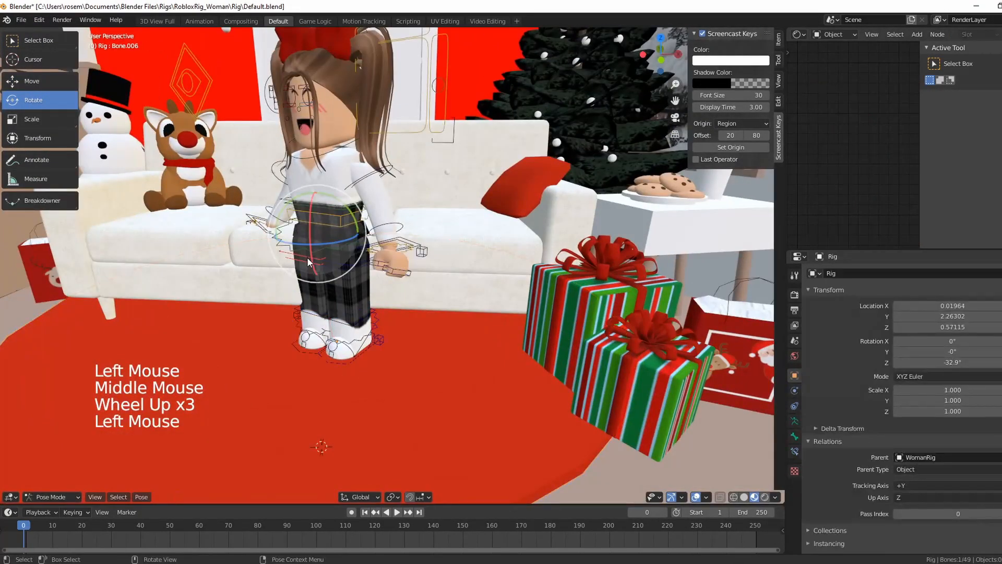
Step: Rotate the leg bones forward so the character takes a seated pose with both legs stretched out
left_click(39, 19)
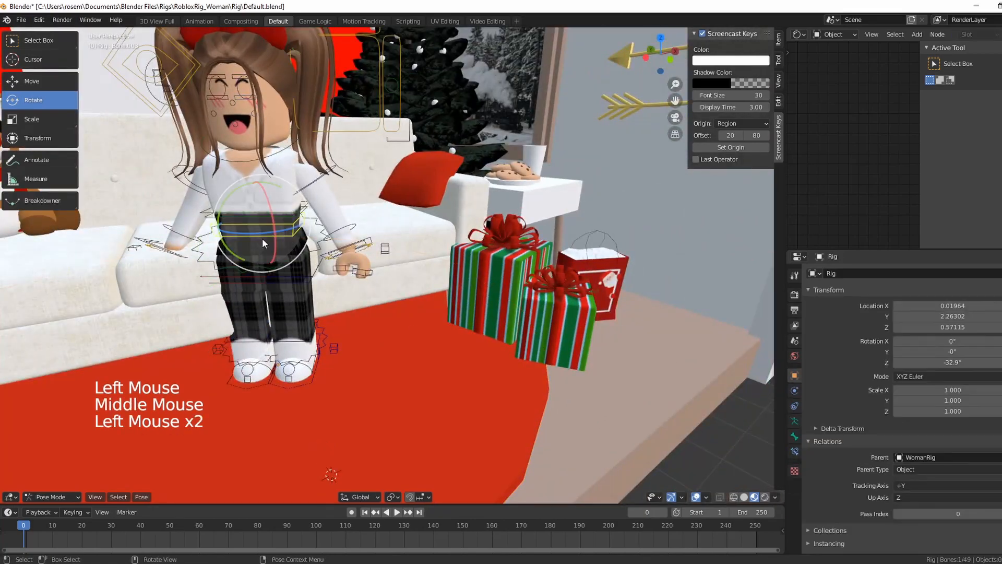
middle_click_drag(264, 243, 261, 337)
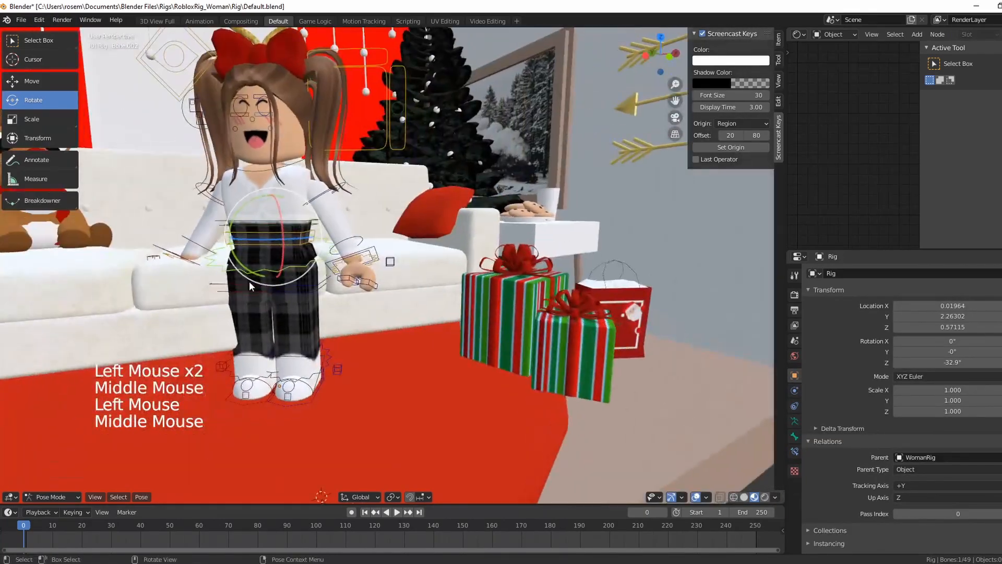
left_click_drag(283, 262, 265, 239)
left_click_drag(263, 197, 263, 231)
middle_click_drag(323, 235, 334, 267)
scroll(334, 267, "down", 4)
scroll(334, 267, "up", 2)
scroll(334, 266, "down", 2)
Step: Return to Object Mode and select the seated rig along with its head, hair, bow and antlers
left_click_drag(261, 84, 437, 362)
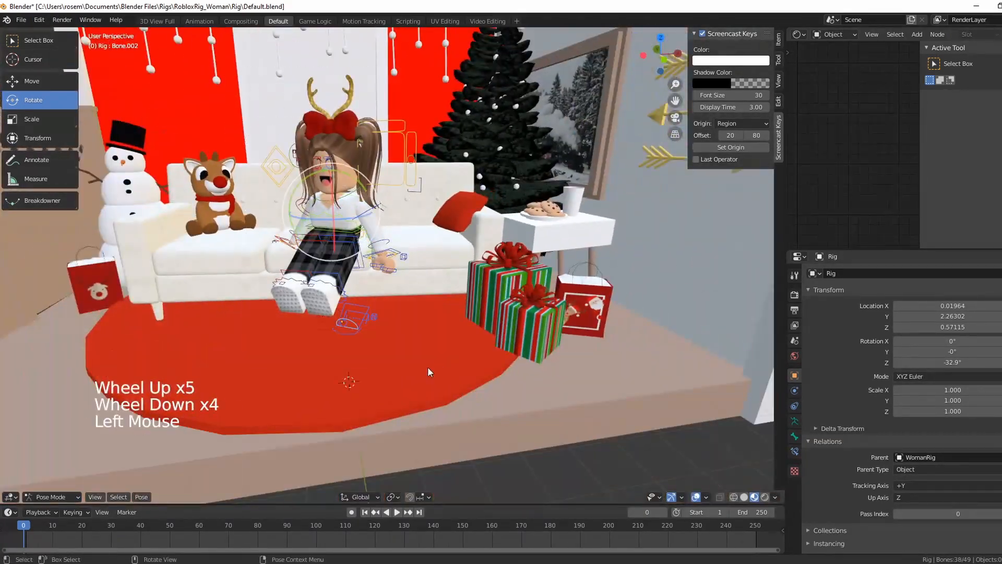
middle_click_drag(437, 362, 381, 376)
left_click(32, 81)
left_click(409, 213)
middle_click_drag(415, 213, 459, 196)
scroll(428, 224, "up", 3)
middle_click_drag(407, 245, 389, 312, "shift")
left_click(386, 312, "shift")
left_click(384, 315, "shift")
left_click(381, 318, "shift")
left_click(379, 321, "shift")
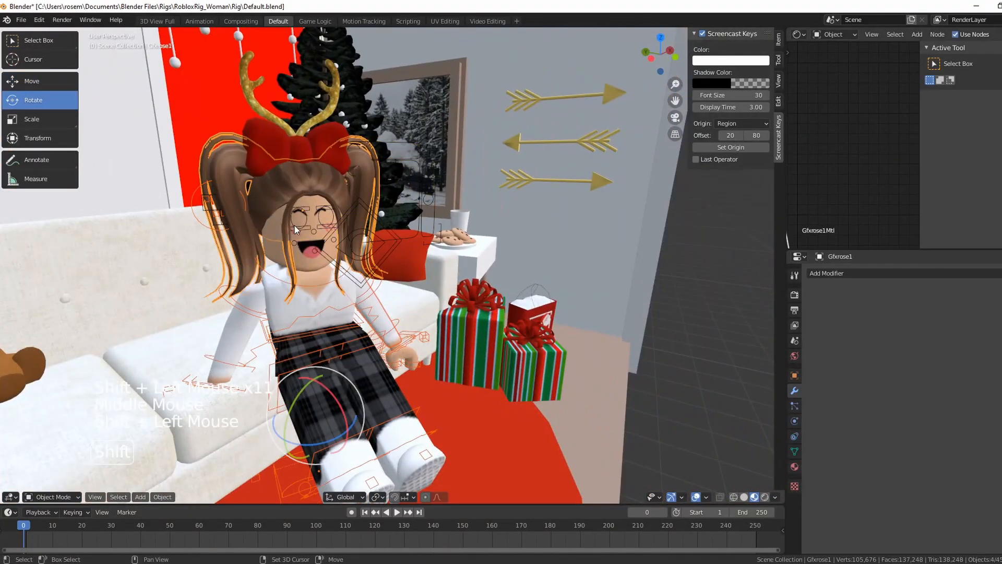
Step: Move the seated character onto the sofa beside the red pillow and raise it about 0.49 along Z
left_click_drag(353, 360, 346, 334)
scroll(346, 334, "down", 1)
mouse_move(346, 334)
middle_mouse_down()
mouse_move(293, 293)
mouse_move(355, 319)
middle_mouse_up()
scroll(292, 293, "down", 4)
left_click(33, 81)
left_click_drag(310, 300, 282, 300)
middle_click_drag(373, 334, 313, 339)
left_click_drag(434, 261, 412, 258)
middle_click_drag(397, 284, 360, 308)
left_click_drag(415, 225, 415, 210)
middle_click_drag(397, 387, 419, 356)
Step: Rotate the character around Z until the rig's rotation is about -84.3°, and shift it to about X 2.49, Y 3.19
scroll(419, 356, "up", 3)
key("r")
key("z")
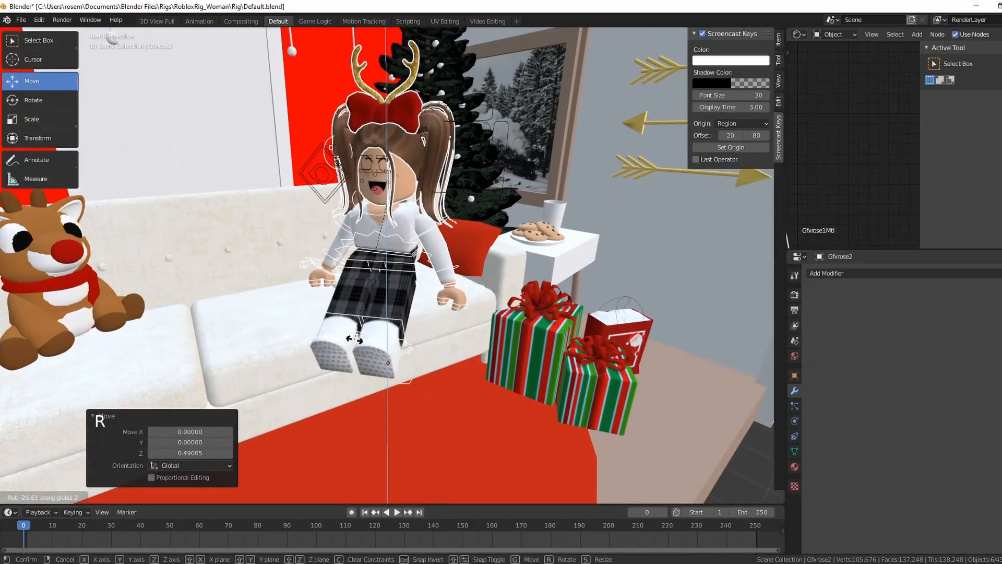
left_click(340, 339)
middle_click_drag(355, 355, 386, 378)
left_click_drag(409, 244, 434, 236)
middle_click_drag(434, 313, 425, 339)
Step: Switch the seated character's rig back to Pose Mode with its waist control bone selected
left_click(424, 392)
scroll(423, 393, "up", 3)
left_click(53, 497)
left_click(51, 462)
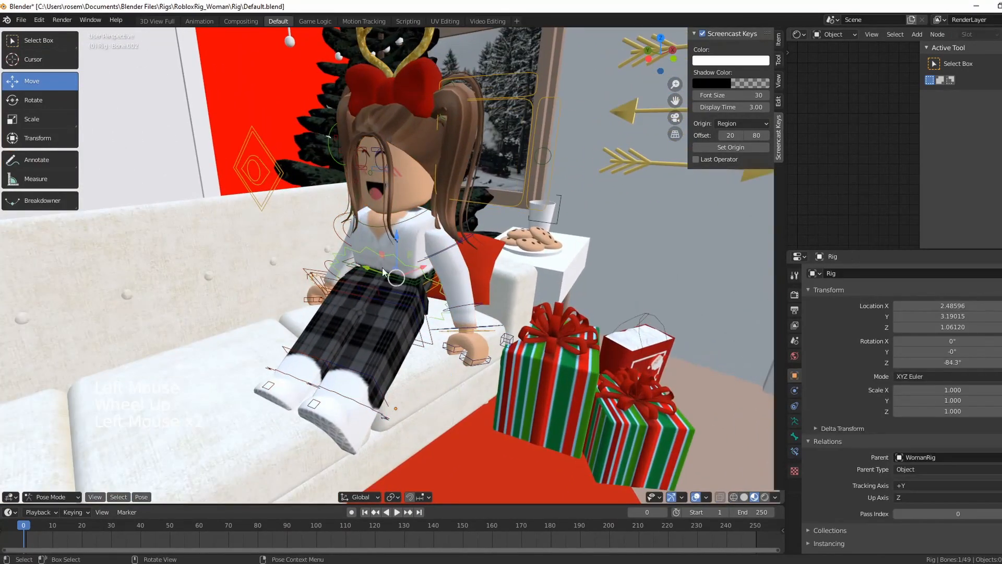
Step: Lower the front leg's bone toward the front edge of the sofa seat
left_click(366, 334)
left_click_drag(372, 333, 356, 410)
left_click(325, 282)
middle_click_drag(335, 314, 470, 334)
Step: Nudge the front lower leg's bone slightly and rotate it to bend the leg at the sofa's edge
scroll(365, 313, "down", 8, "shift")
scroll(365, 314, "down", 3)
middle_click_drag(444, 340, 595, 300, "shift")
scroll(522, 339, "up", 3)
left_click(527, 380)
middle_click_drag(528, 376, 444, 334)
left_click(50, 81)
left_click_drag(447, 351, 447, 344)
left_click(42, 100)
left_click_drag(448, 393, 451, 327)
left_click_drag(451, 391, 449, 385)
Step: Rotate the other leg's bones to bend it on the seat, and adjust the front thigh's angle
middle_click_drag(386, 355, 453, 336)
left_click(417, 303)
left_click(382, 298)
left_click_drag(403, 288, 398, 287)
left_click_drag(373, 252, 378, 230)
left_click_drag(401, 290, 407, 290)
left_click_drag(370, 247, 363, 268)
left_click(472, 285)
left_click_drag(492, 263, 492, 293)
scroll(387, 325, "down", 3)
middle_click_drag(491, 293, 441, 313)
Step: Rotate the hip and torso bones to turn the character's body on the seat
left_click(443, 240)
middle_click_drag(444, 239, 456, 266)
left_click_drag(437, 290, 425, 287)
left_click(433, 234)
middle_click_drag(433, 234, 400, 214)
left_click(444, 256)
left_click_drag(459, 296, 495, 289)
left_click_drag(420, 290, 441, 293)
middle_click_drag(441, 282, 459, 290)
left_click(457, 180, "shift")
left_click(450, 185)
middle_click_drag(443, 186, 460, 193)
left_click_drag(396, 101, 408, 106)
left_click(39, 19)
left_click(48, 32)
left_click(458, 230)
left_click_drag(450, 230, 462, 228)
left_click(39, 20)
left_click(48, 32)
middle_click_drag(293, 269, 386, 277)
middle_click_drag(308, 225, 319, 252, "shift")
scroll(318, 252, "up", 2)
left_click(460, 271)
middle_click_drag(469, 292, 515, 298)
left_click(515, 299)
left_click(553, 249, "shift")
left_click_drag(555, 283, 570, 280)
left_click(39, 19)
left_click(52, 33)
Step: Select the head together with its hair, bow and antlers, and rotate the group to follow the body
left_click(515, 293)
left_click(31, 81)
middle_click_drag(512, 253, 530, 263)
left_click(485, 248, "shift")
left_click(483, 247, "shift")
left_click(418, 188, "shift")
scroll(431, 325, "down", 1)
key("r")
middle_click_drag(431, 325, 405, 320)
left_click(443, 338)
Step: Rotate the head and its accessories around the Z axis, and by 7.01° around the global Y axis
scroll(445, 324, "down", 3)
scroll(445, 324, "down", 1, "shift")
middle_click_drag(405, 320, 439, 326, "shift")
key("r")
key("z")
left_click(469, 343)
key("r")
key("y")
left_click(457, 340)
Step: Tilt the head and its accessories around the global X axis in two small rotations
key("r")
key("x")
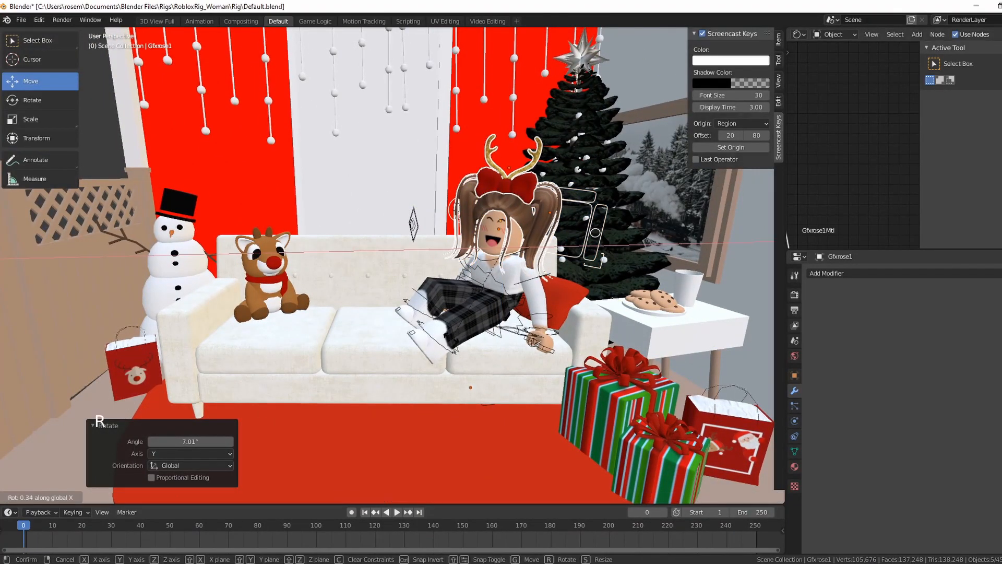
left_click(459, 354)
scroll(459, 354, "down", 1)
middle_click_drag(459, 354, 442, 365)
key("r")
middle_click_drag(451, 360, 454, 334)
key("x")
left_click(468, 344)
Step: Return to posing the rig and slightly rotate the front leg's thigh and lower leg bones
scroll(473, 352, "up", 2)
scroll(473, 352, "down", 3)
scroll(473, 352, "up", 2)
scroll(454, 334, "down", 2)
middle_click_drag(455, 335, 428, 355, "shift")
middle_click_drag(386, 396, 361, 411)
scroll(370, 355, "up", 4)
left_click(412, 284)
left_click_drag(437, 246, 454, 253)
left_click(412, 323)
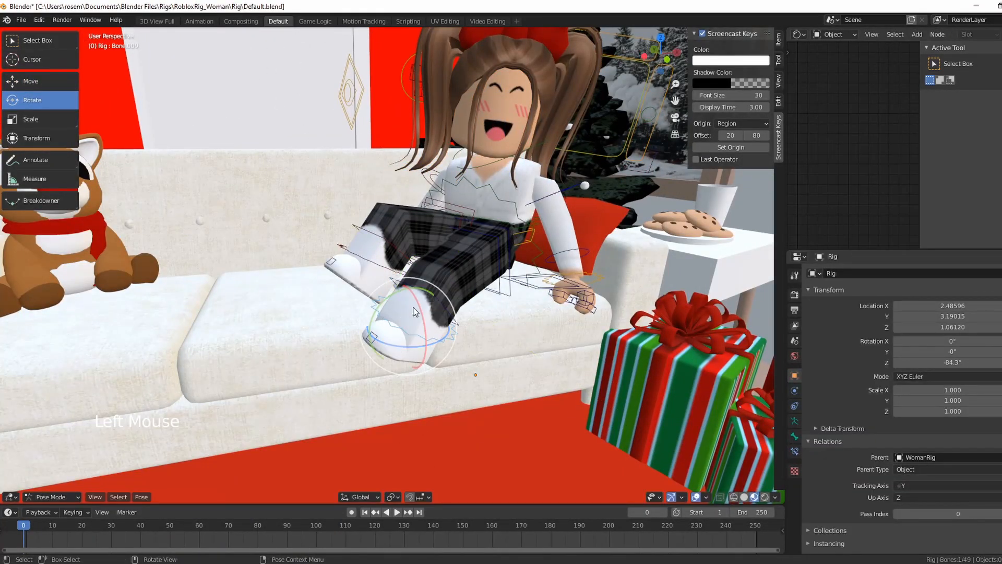
left_click_drag(395, 303, 391, 305)
left_click(403, 385)
scroll(402, 385, "up", 4)
scroll(403, 385, "down", 3)
Step: Rotate the bones of the arm farther from the side table to raise that arm beside the head
middle_click_drag(403, 385, 553, 397)
left_click(366, 201)
scroll(369, 193, "up", 1)
left_click_drag(374, 174, 373, 157)
left_click(339, 201)
left_click_drag(355, 219, 334, 172)
Step: Refine the raised arm's bend by rotating its bone around several axes
middle_click_drag(345, 208, 501, 234)
middle_click_drag(501, 235, 465, 220, "shift")
scroll(449, 240, "up", 2)
left_click_drag(404, 255, 420, 240)
left_click_drag(391, 198, 375, 202)
left_click_drag(346, 241, 373, 255)
scroll(339, 279, "up", 1)
Step: Adjust the raised hand's angle with small rotations, ending with -9.44° around the global X axis
scroll(339, 280, "down", 7)
middle_click_drag(501, 251, 376, 261)
left_click_drag(396, 273, 388, 244)
left_click(388, 254)
left_click_drag(370, 203, 364, 208)
left_click_drag(401, 271, 405, 262)
scroll(396, 263, "down", 5)
middle_click_drag(400, 264, 388, 269)
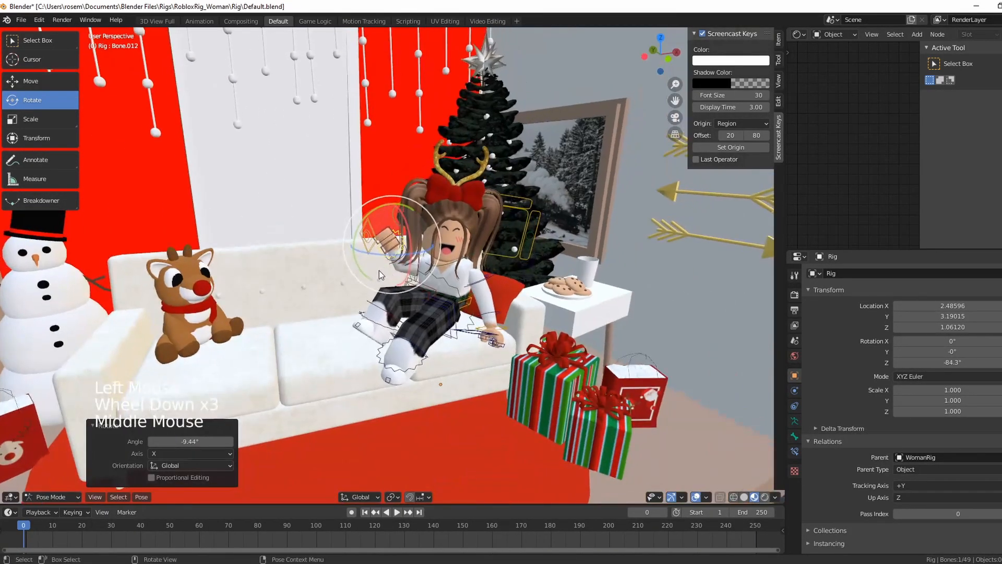
Step: Rotate the raised hand 21.5° around the global Y axis
scroll(391, 261, "up", 4)
left_click(395, 239)
left_click(376, 235)
left_click(375, 239)
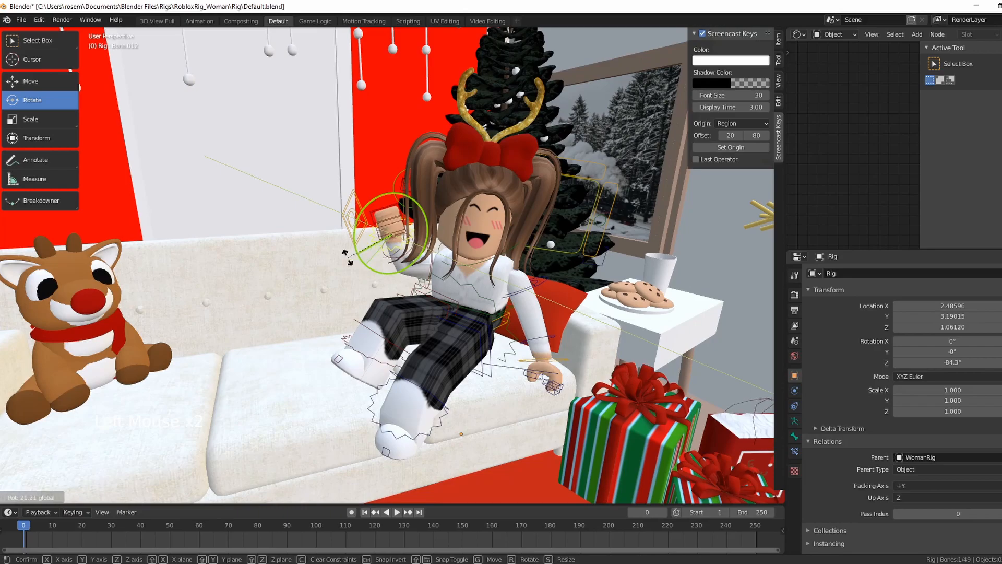
left_click(377, 235)
left_click_drag(360, 214, 371, 204)
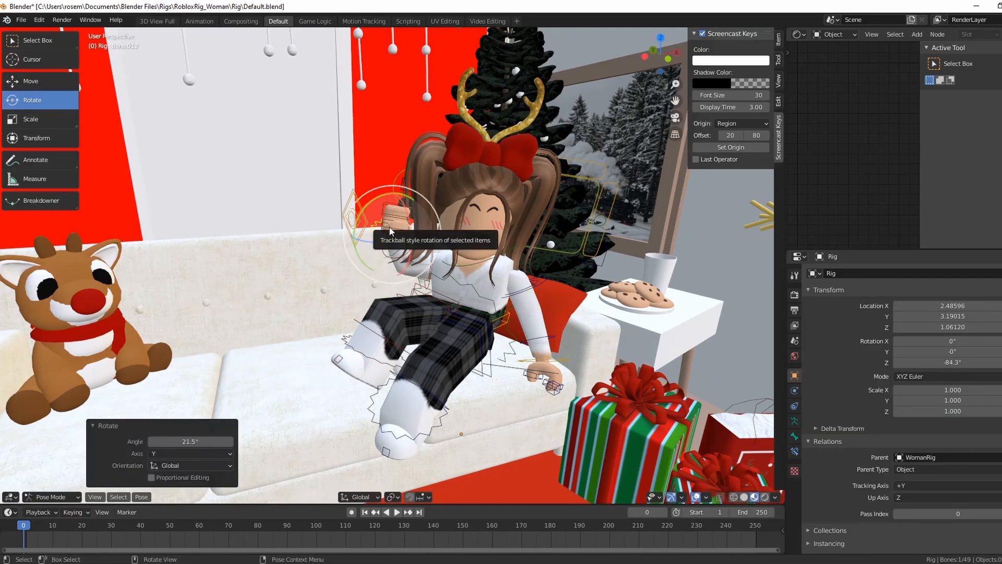
left_click(346, 269)
Step: Rotate the raised hand 23° around the global X axis and fine-tune its angle
middle_click_drag(347, 269, 343, 279)
scroll(343, 280, "up", 4)
left_click(379, 220)
left_click(381, 217)
left_click_drag(381, 217, 372, 240)
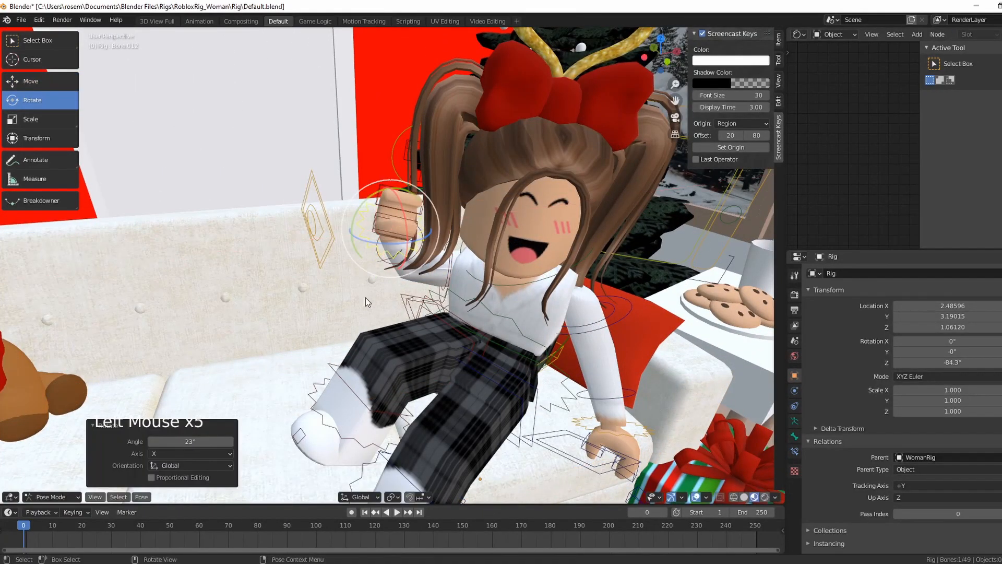
left_click(365, 295)
scroll(365, 295, "down", 3)
middle_click_drag(366, 295, 362, 272)
left_click(377, 209)
left_click(377, 204)
mouse_move(377, 204)
left_mouse_down()
mouse_move(356, 203)
mouse_move(372, 209)
left_mouse_up()
left_click(353, 299)
Step: Examine the posed character on the sofa within the whole Christmas room from several distances
scroll(353, 299, "down", 4)
middle_click_drag(353, 299, 376, 298)
left_click(405, 319)
scroll(381, 335, "down", 3)
middle_click_drag(381, 334, 366, 370)
scroll(366, 369, "down", 1)
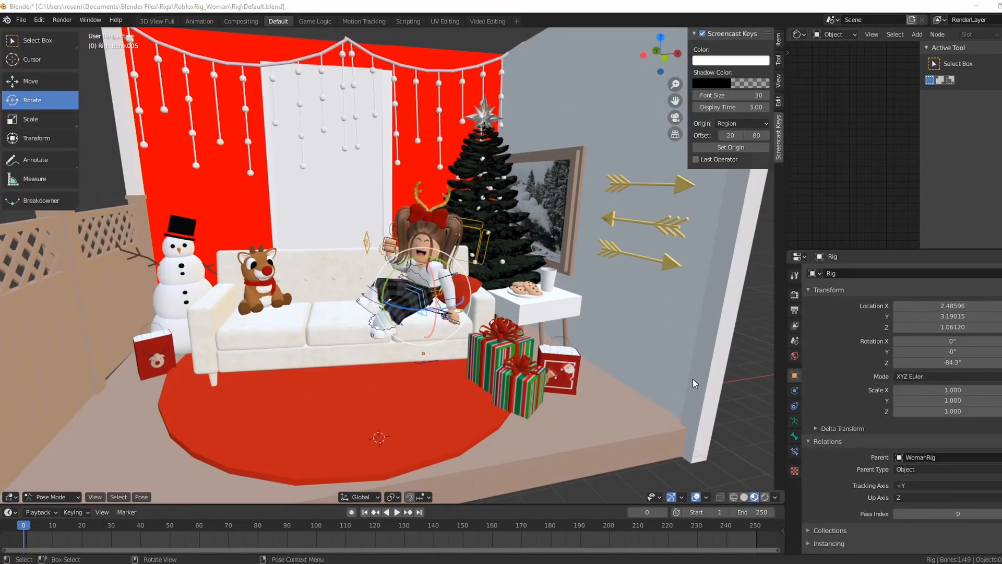
scroll(587, 405, "down", 2)
middle_click_drag(595, 408, 596, 406)
scroll(598, 404, "up", 3)
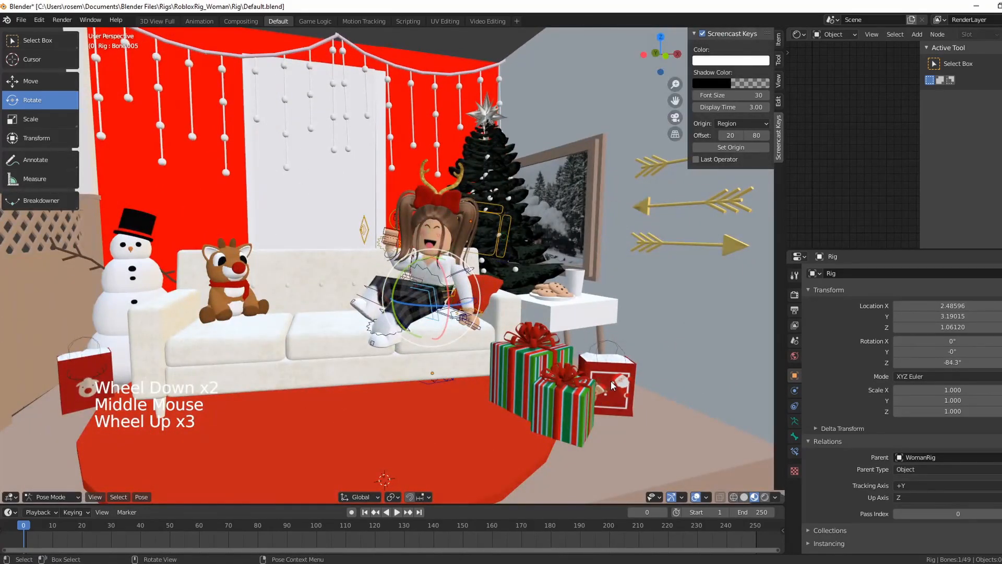
scroll(592, 319, "down", 2)
middle_click_drag(592, 319, 592, 333)
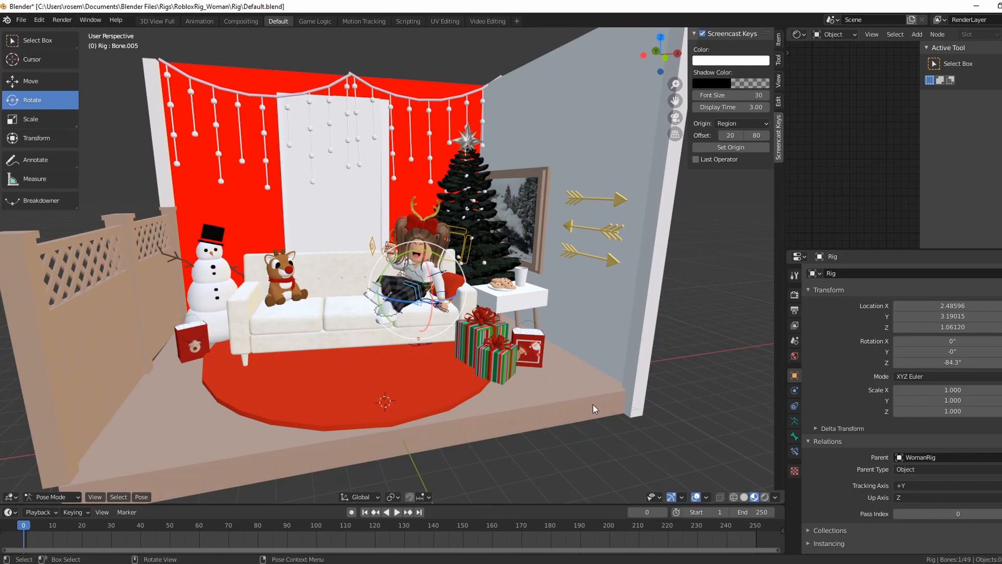
Step: Change the Shader Editor area to a 3D Viewport and frame the sofa scene in it
left_click(801, 37)
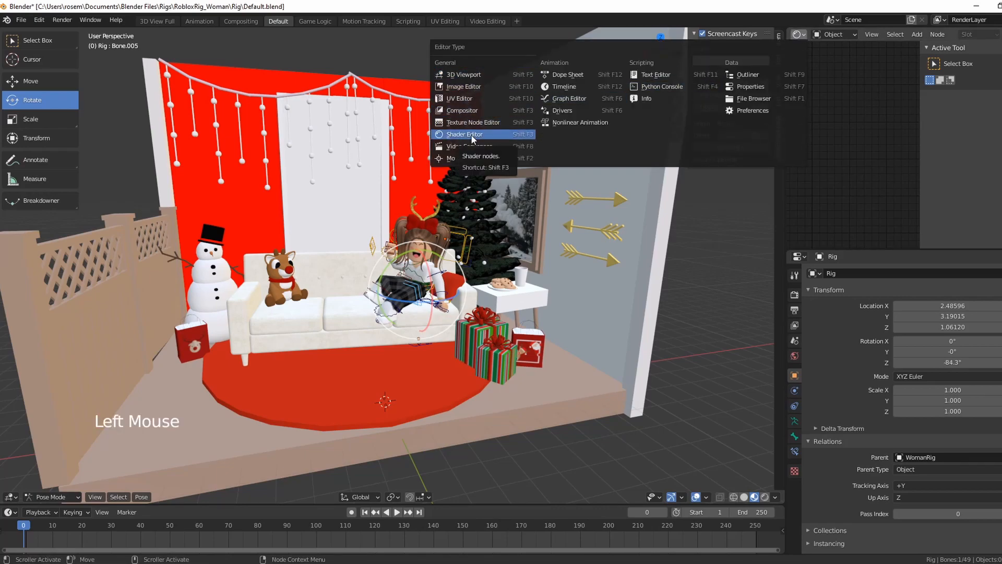
left_click(459, 75)
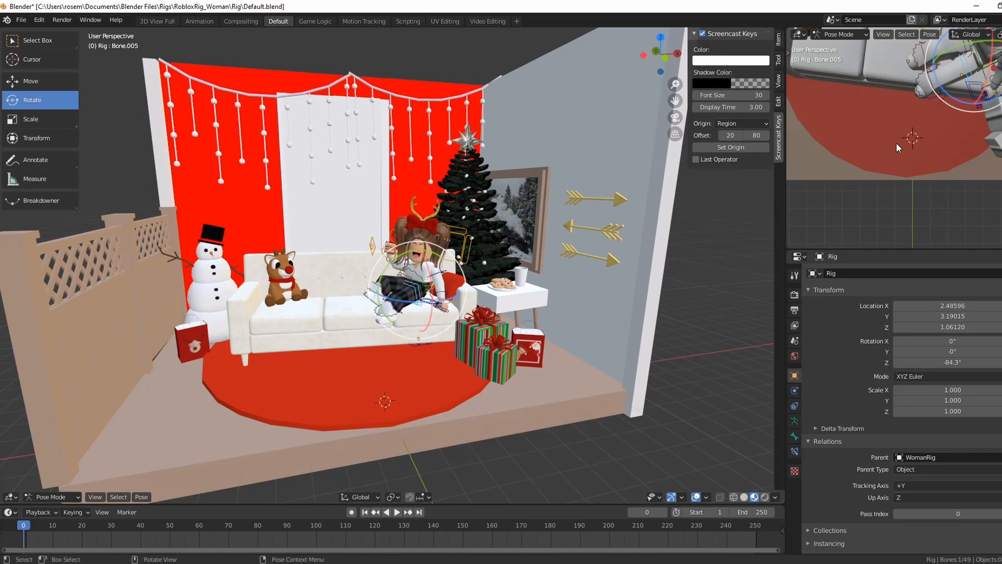
scroll(897, 143, "up", 2)
scroll(897, 143, "down", 7)
middle_click_drag(880, 215, 929, 184)
scroll(866, 212, "up", 3)
scroll(866, 211, "down", 1)
scroll(912, 197, "up", 1)
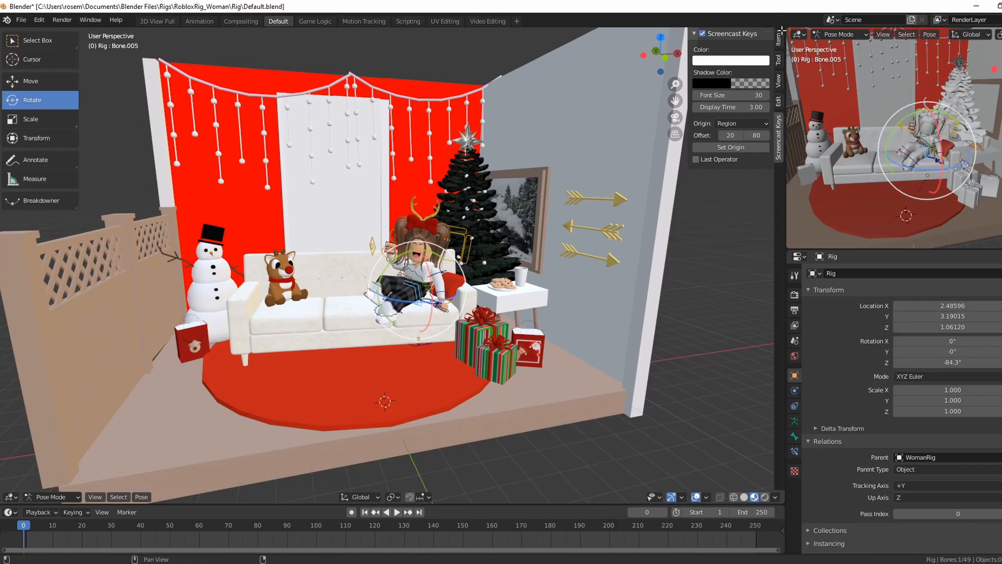
Step: Split the main viewport into two side-by-side 3D views and switch the small view back to the Shader Editor
left_click_drag(768, 29, 413, 79)
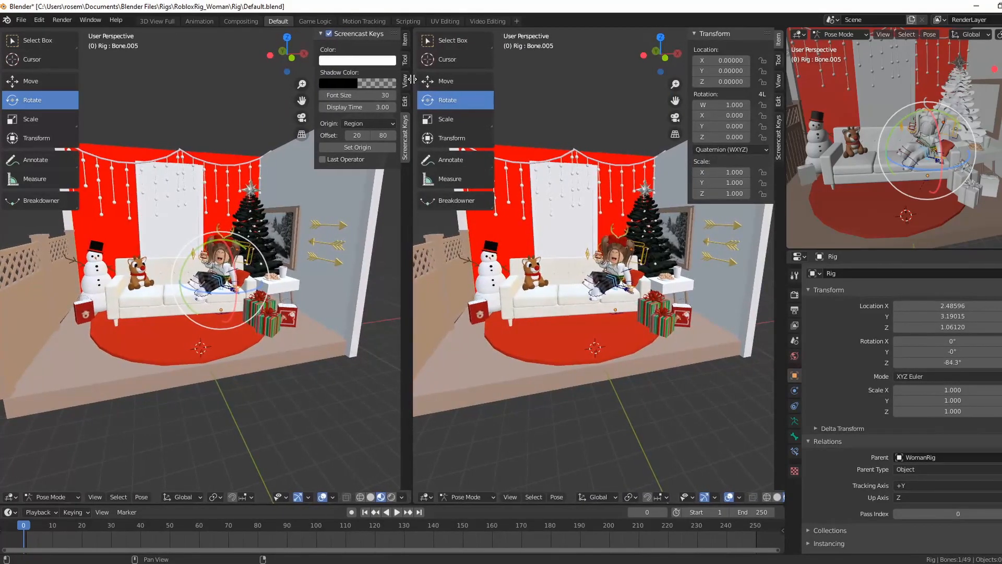
left_click(799, 34)
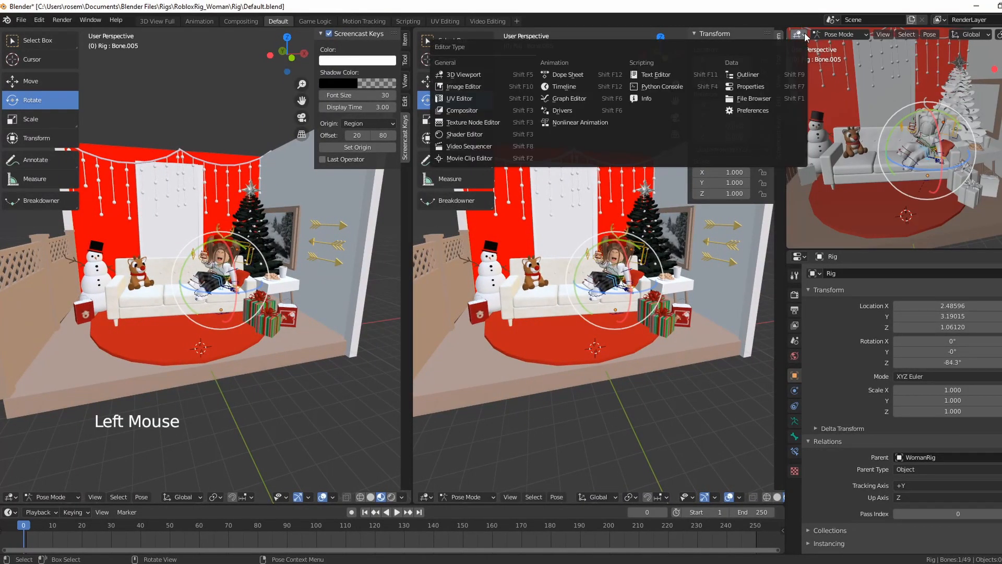
left_click(465, 134)
scroll(465, 283, "down", 2)
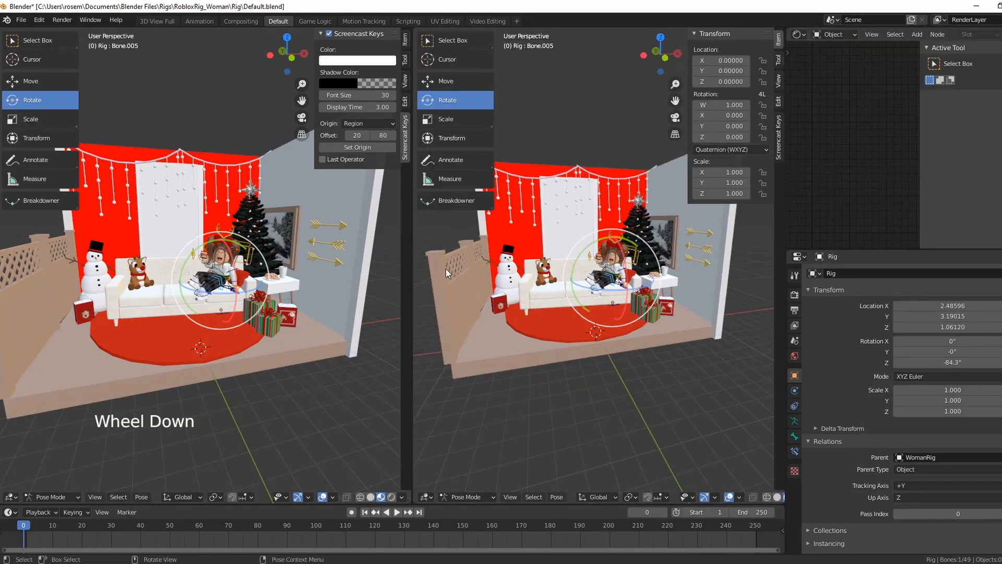
Step: Enlarge the second 3D view beside the narrower first one and switch it to rendered shading with the room framed
scroll(659, 375, "down", 1)
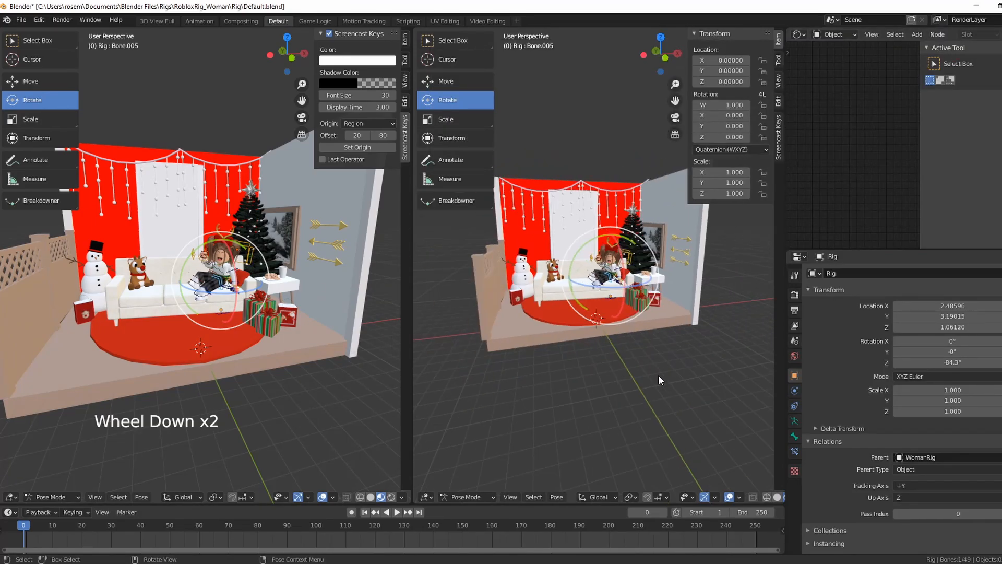
scroll(658, 375, "up", 2)
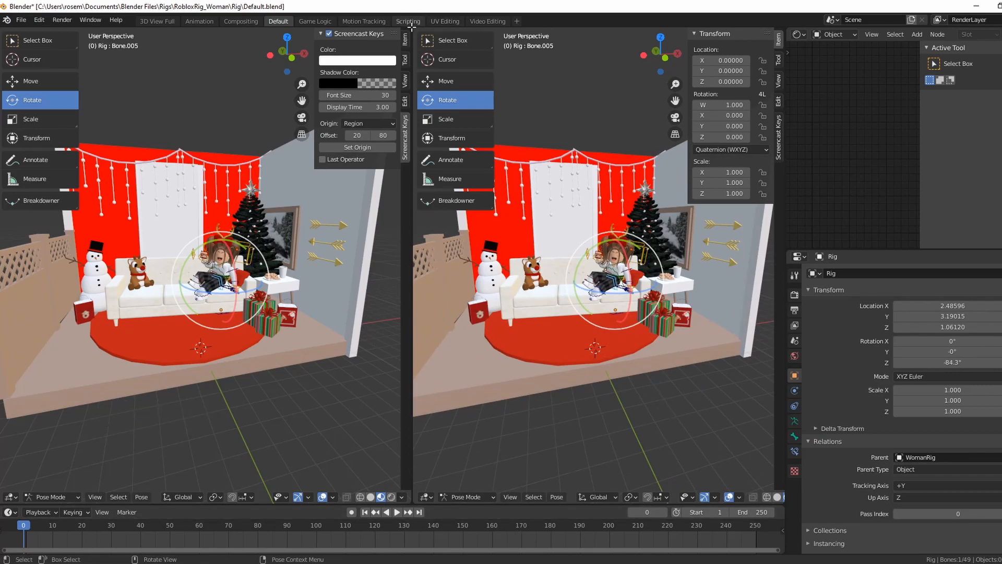
left_click_drag(412, 199, 284, 212)
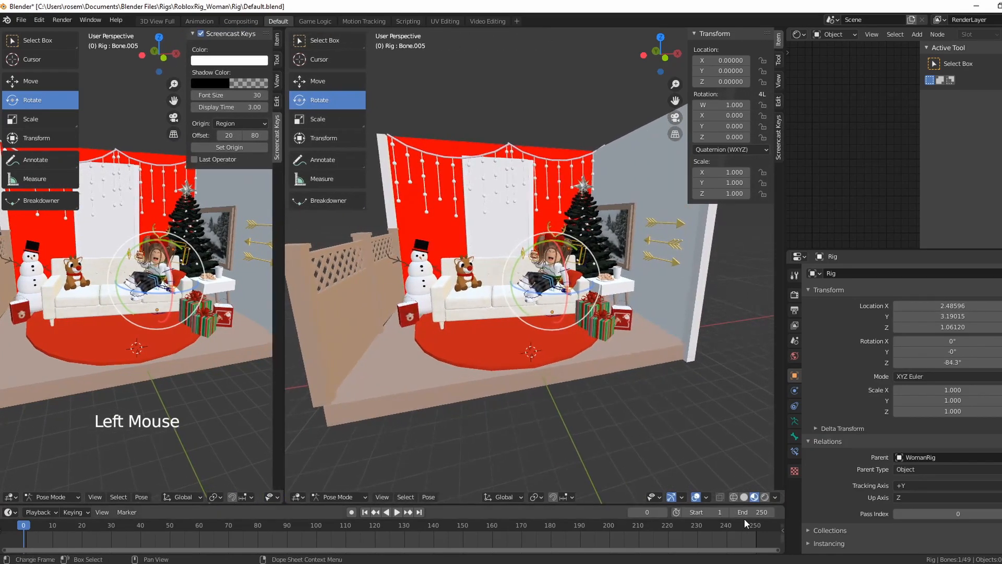
left_click(766, 499)
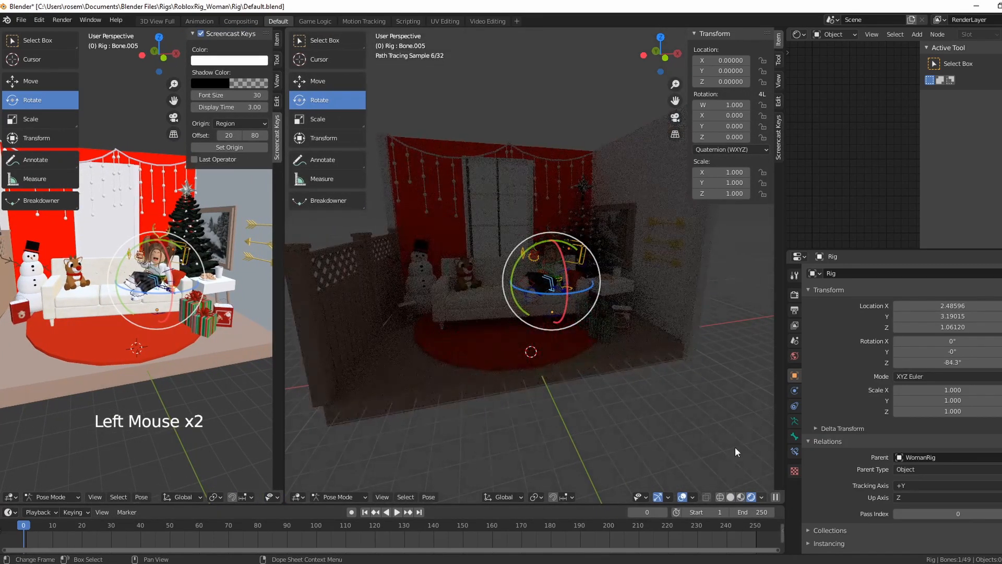
scroll(641, 382, "up", 1)
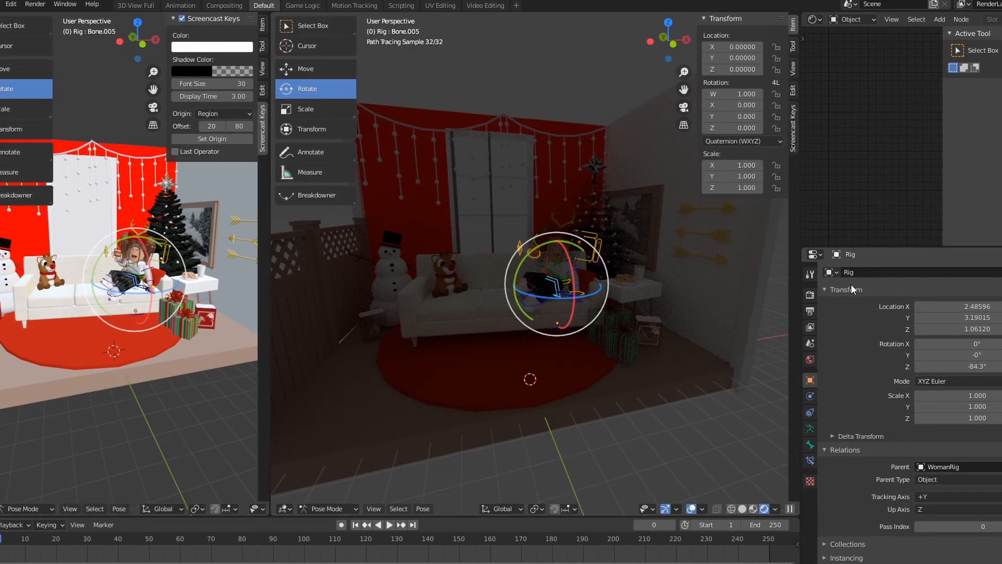
Step: Set the Cycles render samples to 160 and enable NLM denoising for the render
left_click(807, 296)
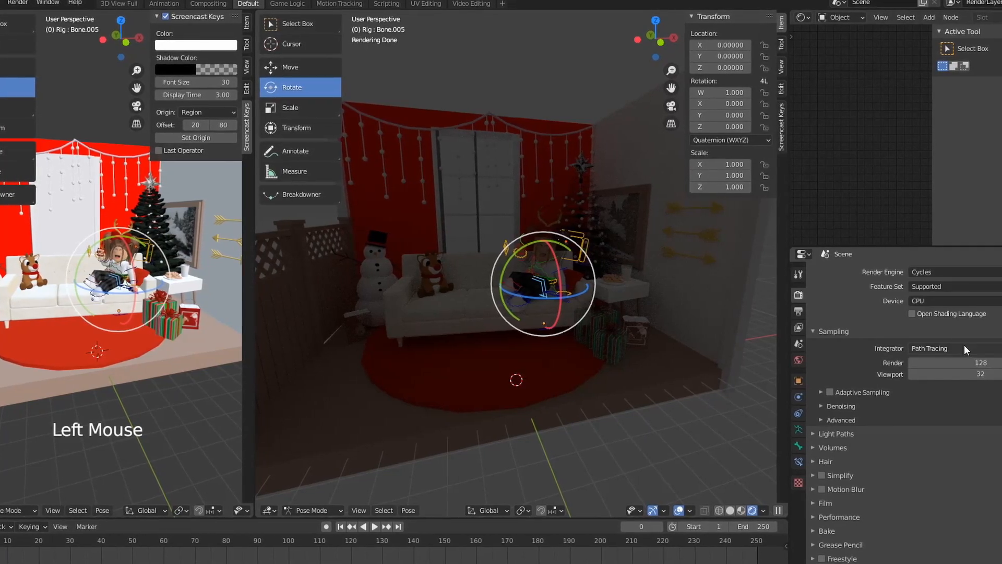
left_click(985, 364)
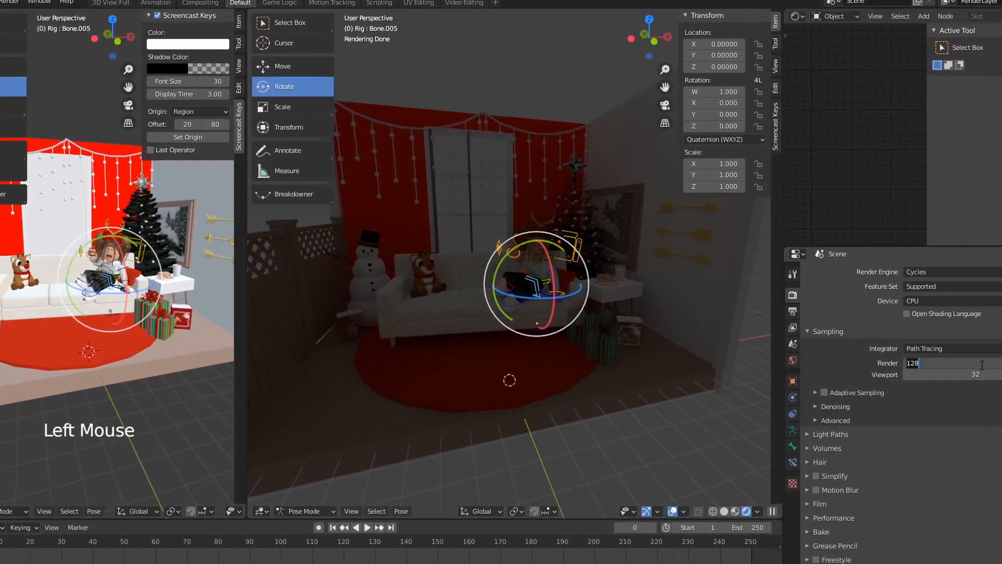
type("160")
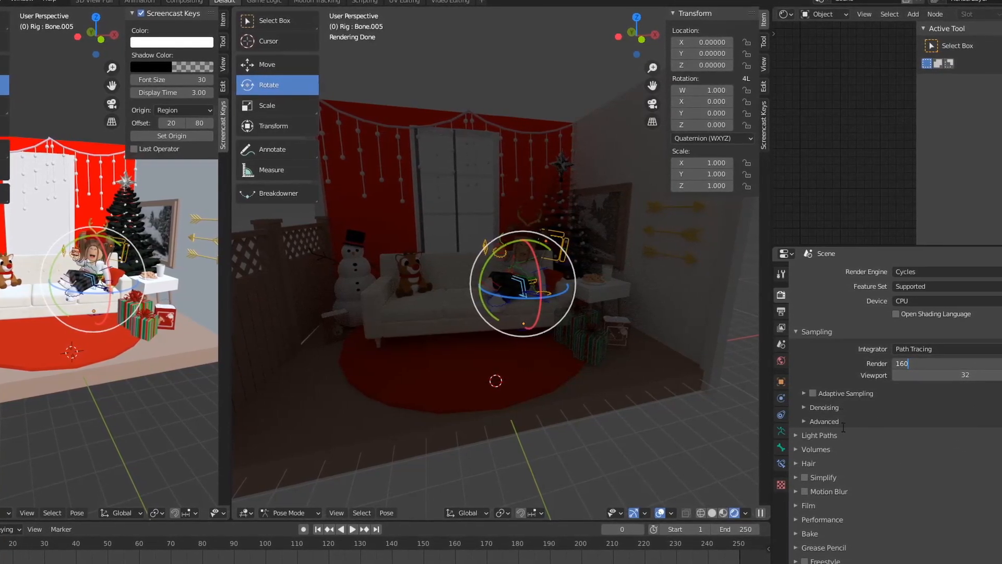
left_click(820, 408)
left_click(894, 425)
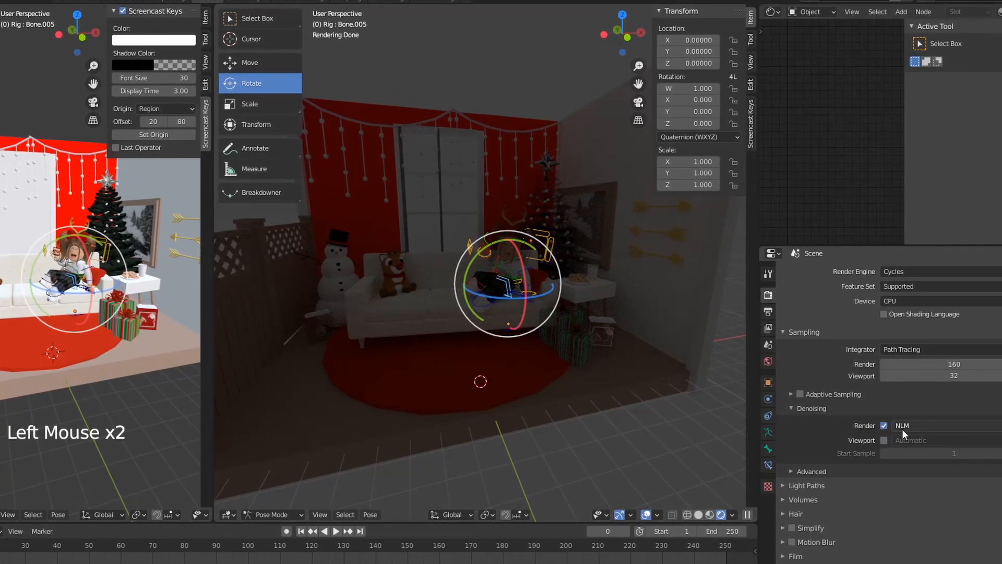
Step: Set the maximum transparency light bounces to 0 and review the remaining light path settings
scroll(850, 520, "down", 1)
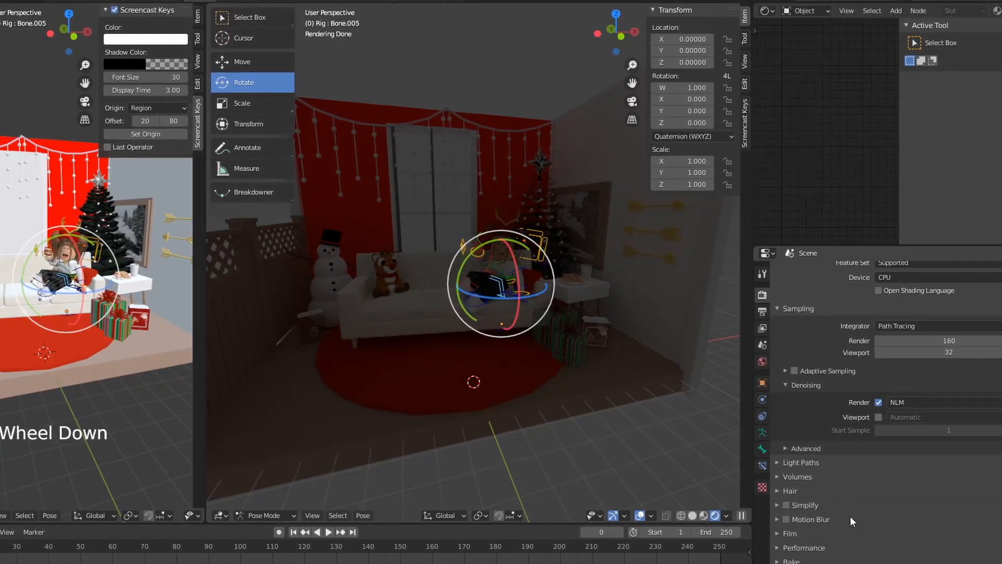
scroll(850, 516, "down", 1)
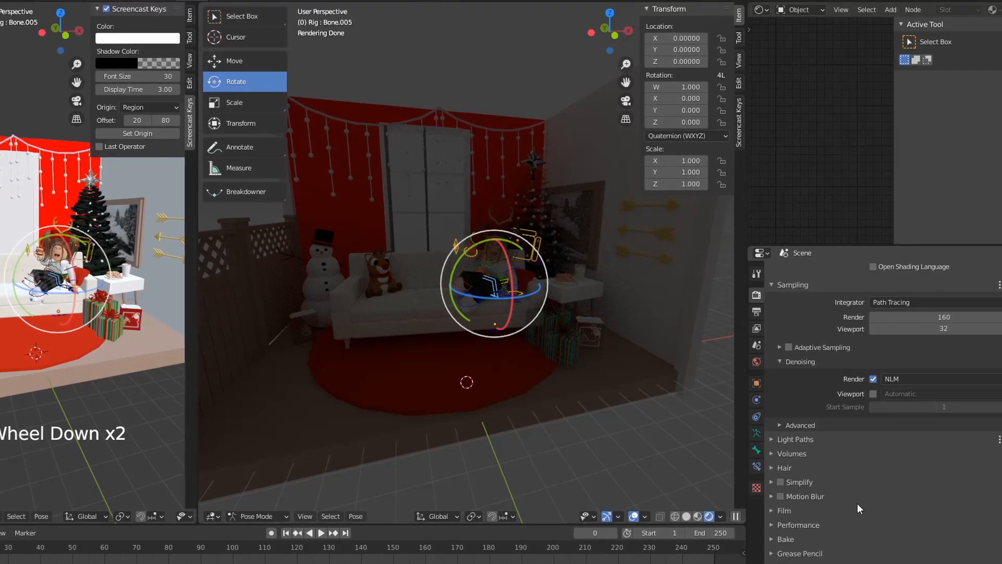
left_click(796, 440)
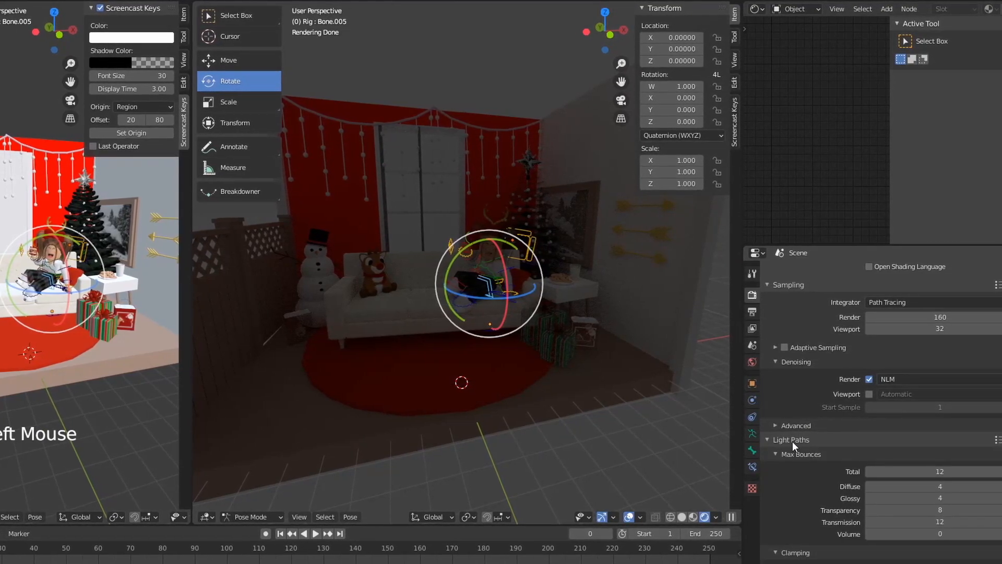
double_click(940, 511)
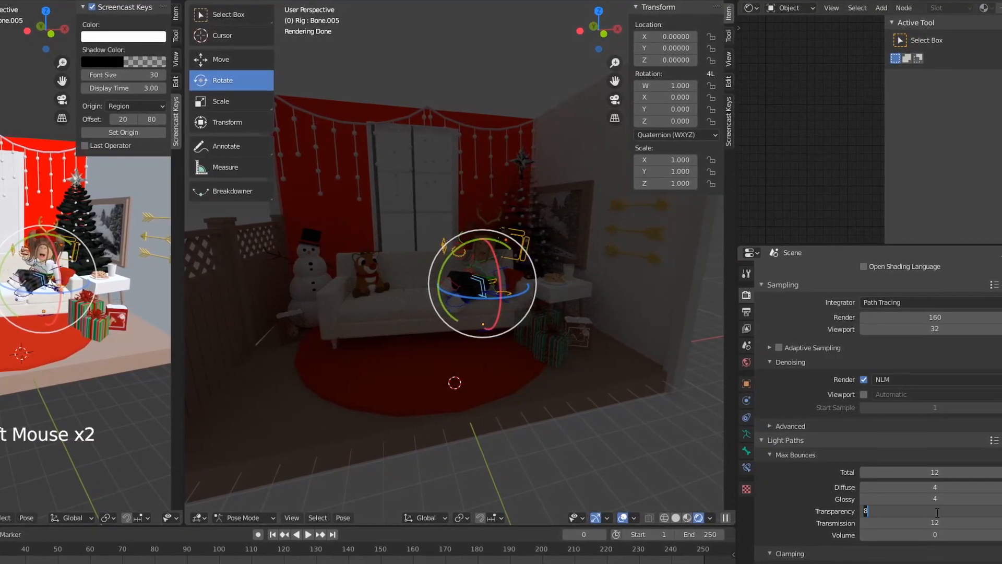
type("0")
key("Return")
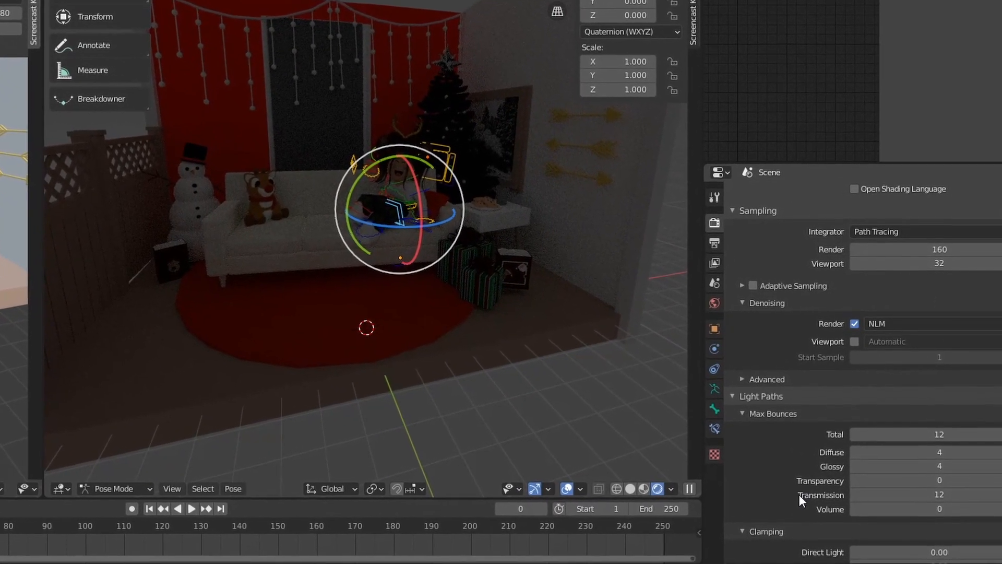
scroll(799, 493, "down", 5)
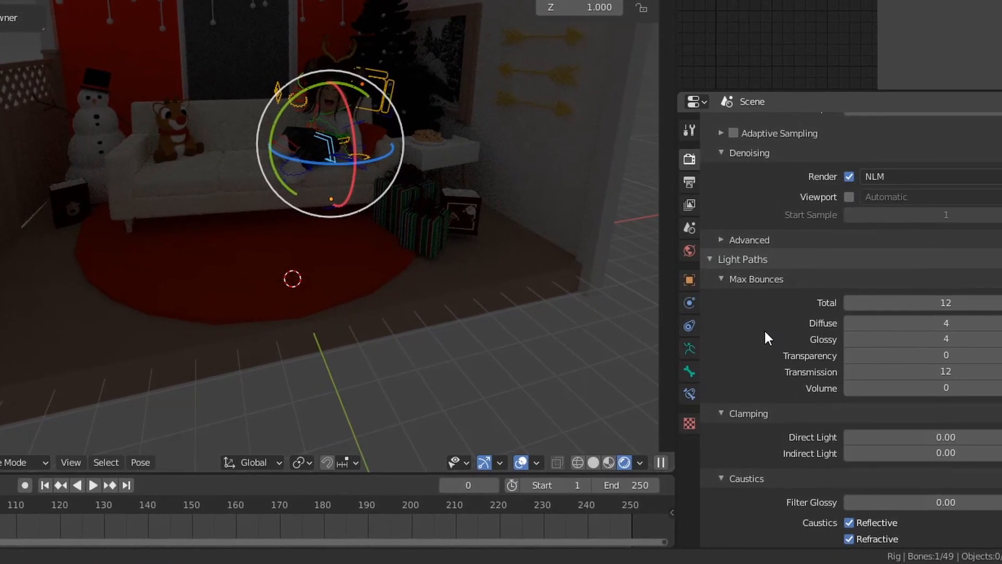
scroll(762, 330, "down", 3)
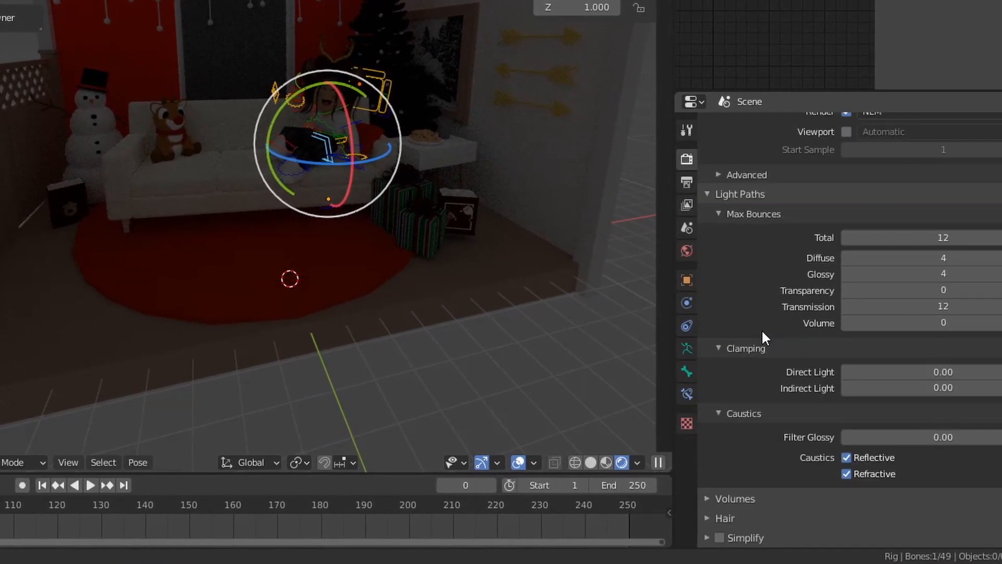
Step: Set the output resolution to 2000 × 2000 px
left_click(681, 182)
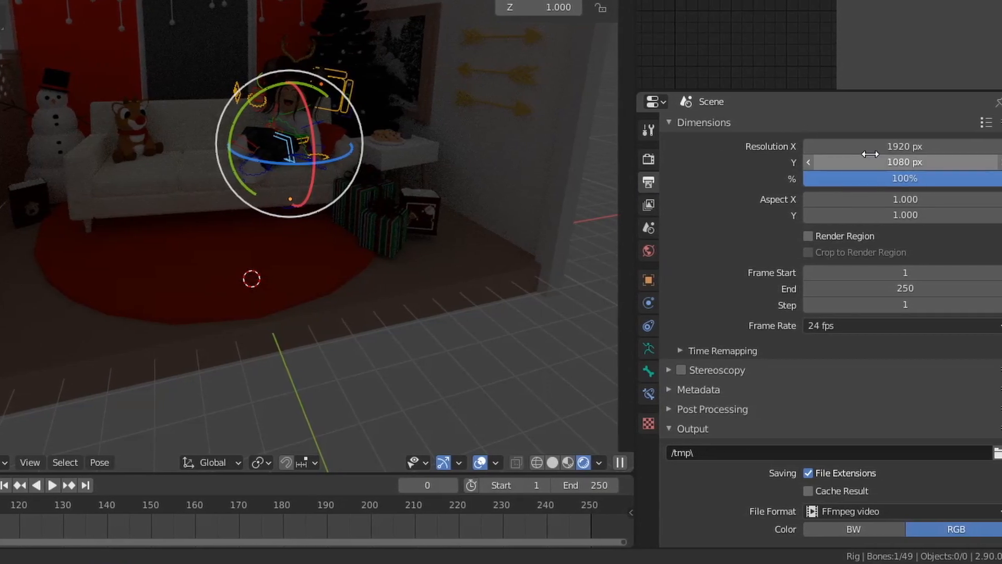
left_click(868, 147)
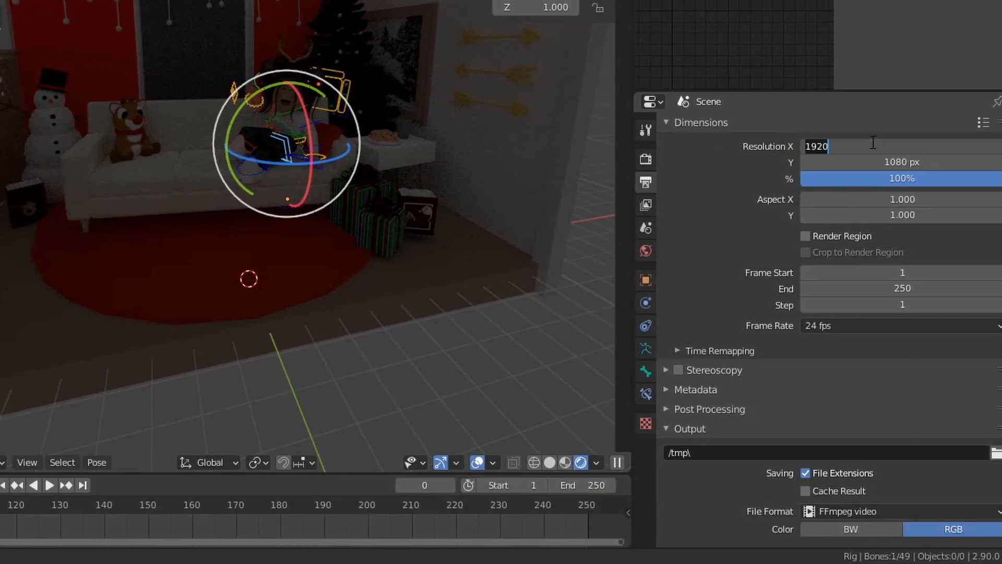
type("2000")
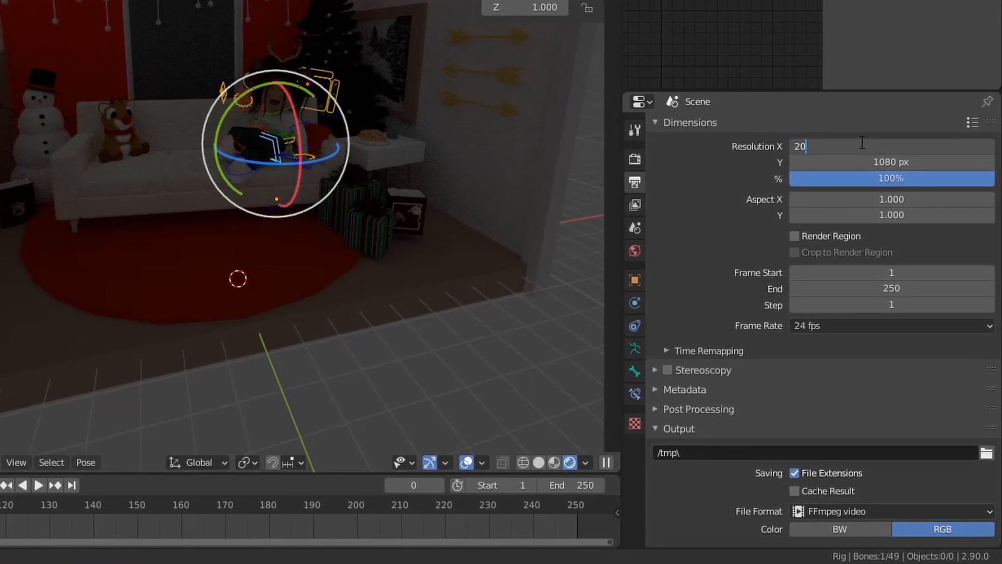
key("Tab")
type("20")
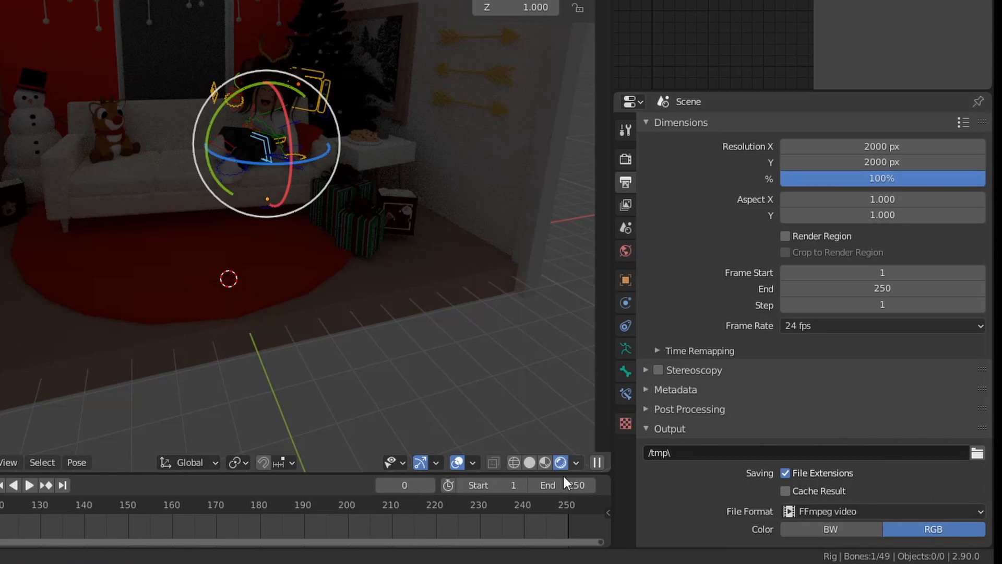
Step: Set the output file format to PNG with RGBA color
left_click(813, 509)
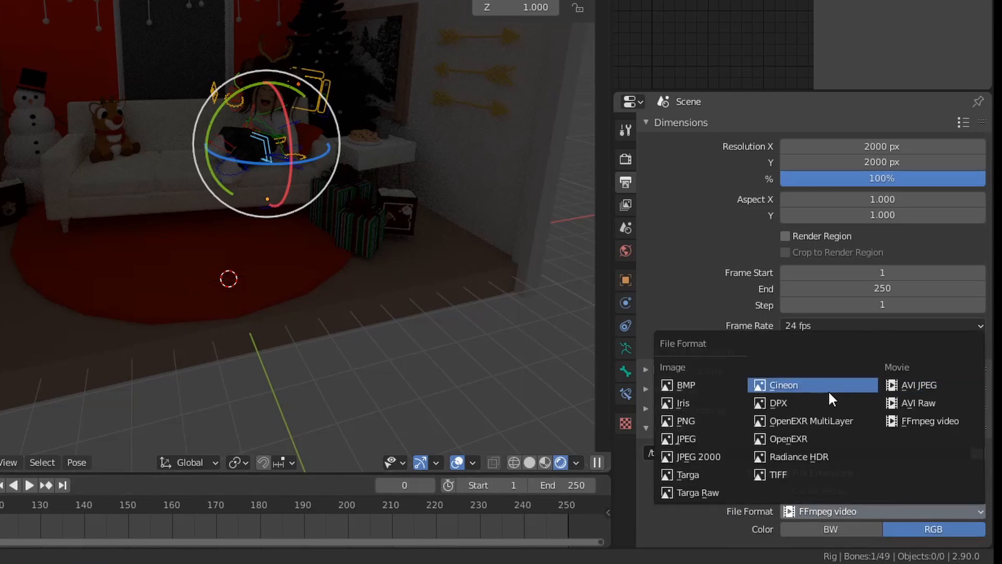
left_click(693, 429)
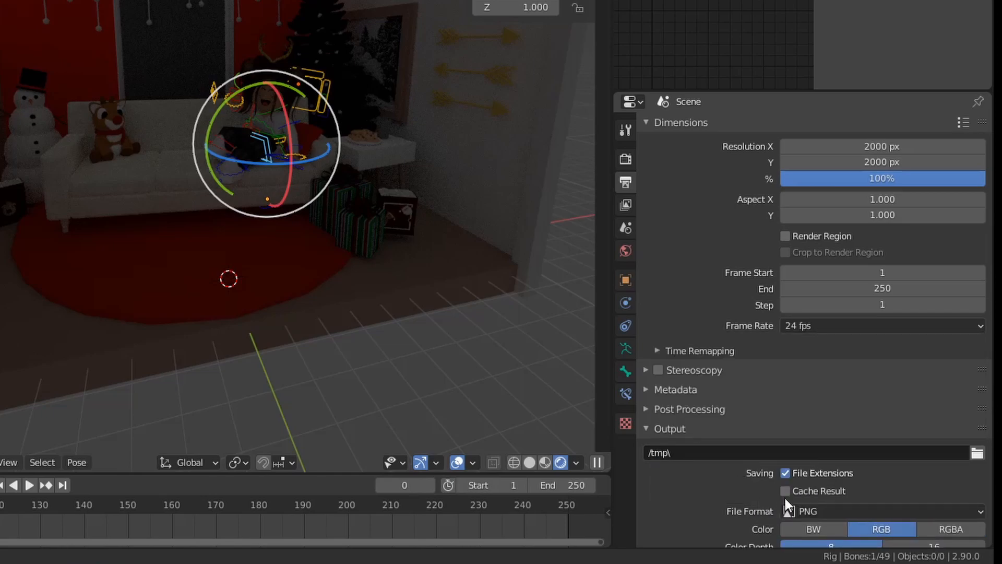
left_click(943, 529)
scroll(933, 490, "down", 3)
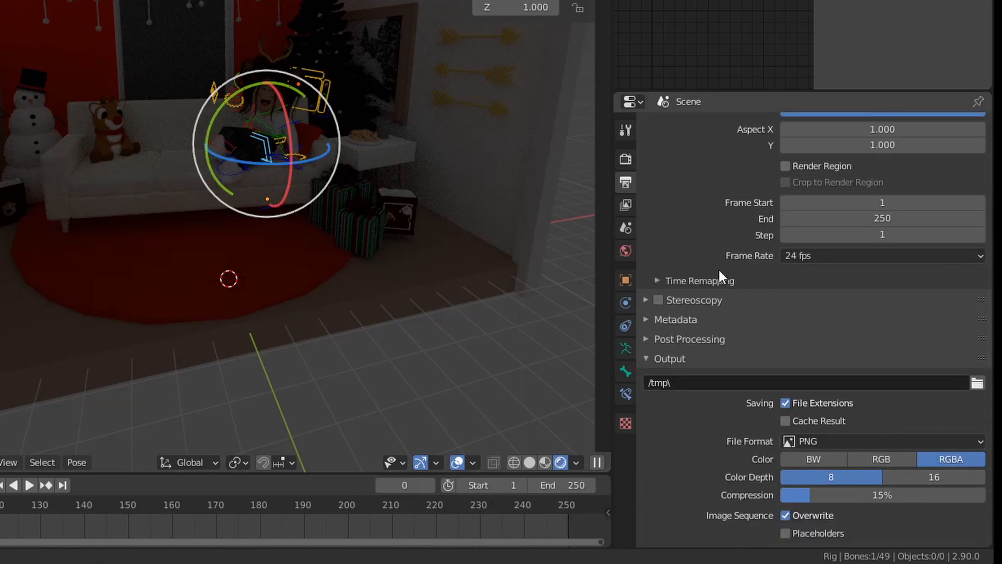
Step: Enable nodes for the world surface and assign an Environment Texture to its background color
left_click(626, 251)
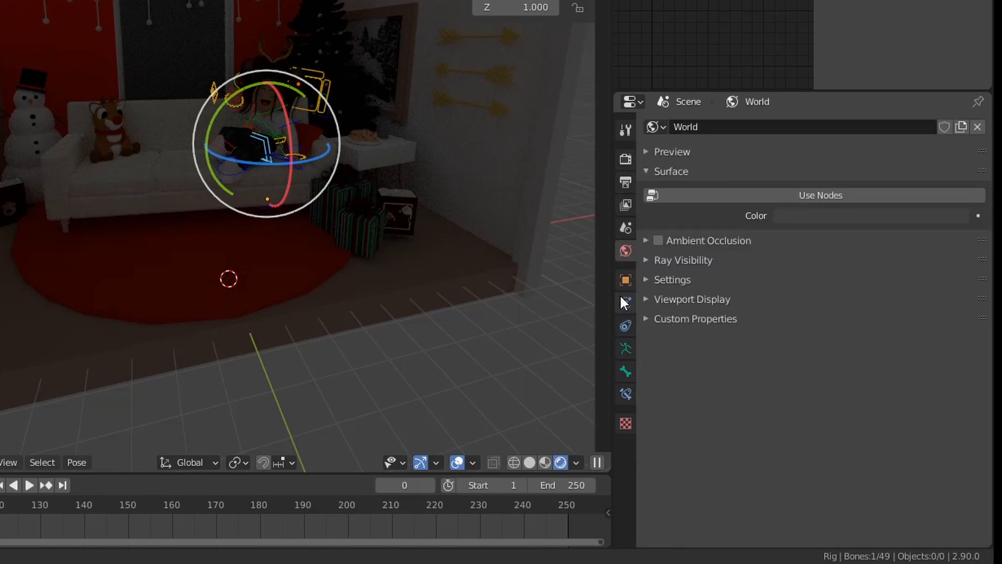
left_click(806, 194)
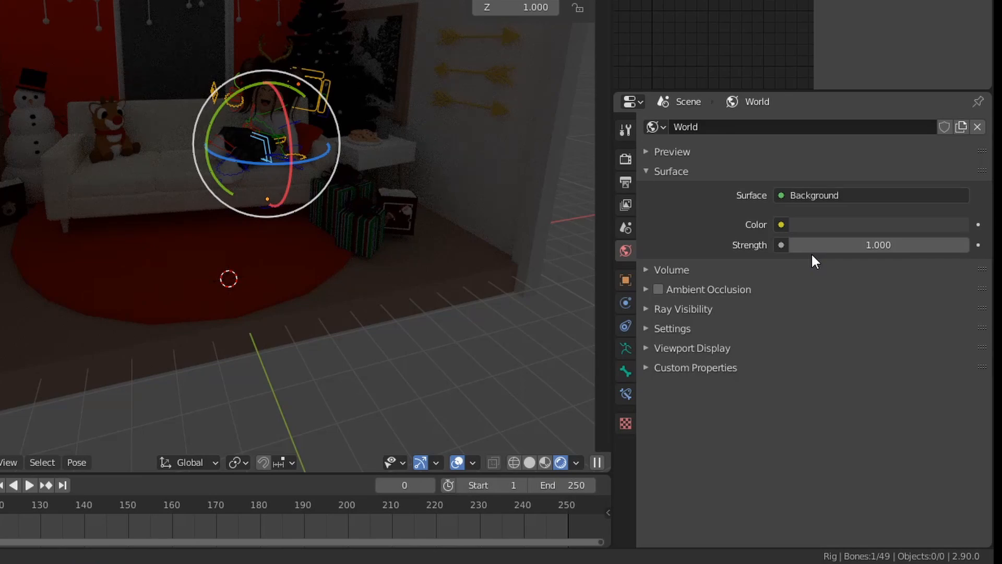
left_click(788, 223)
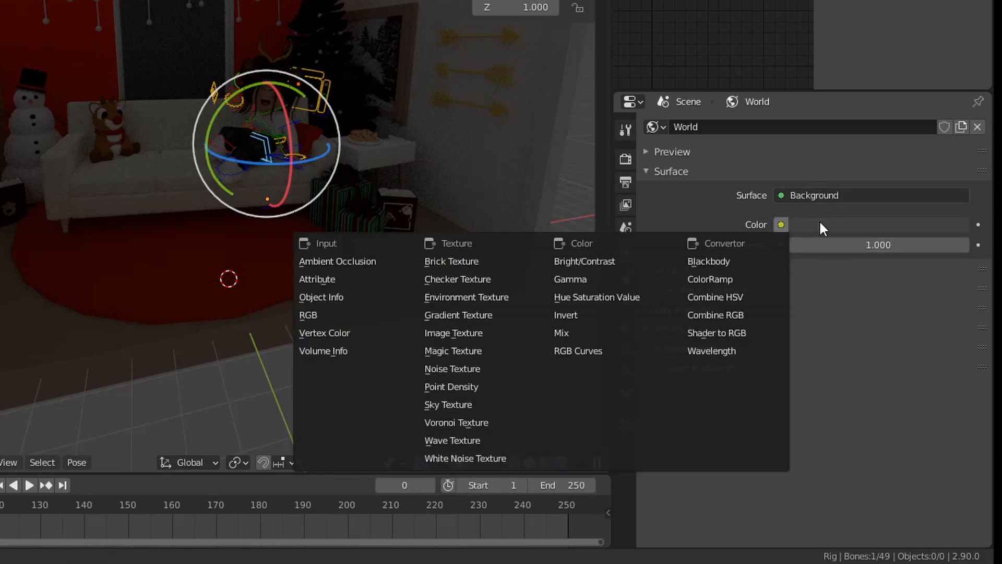
left_click(819, 220)
left_click(785, 225)
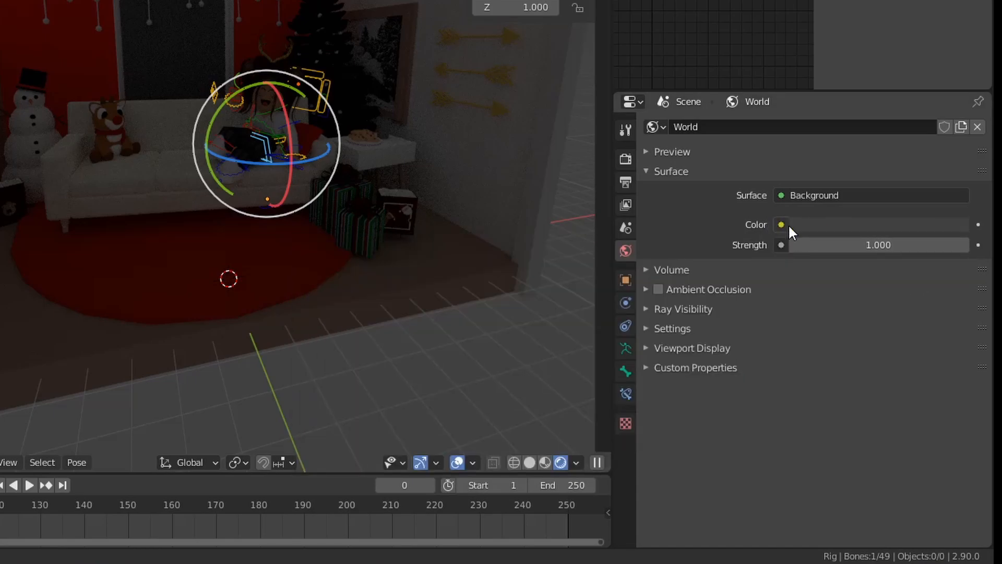
left_click(788, 224)
left_click(461, 293)
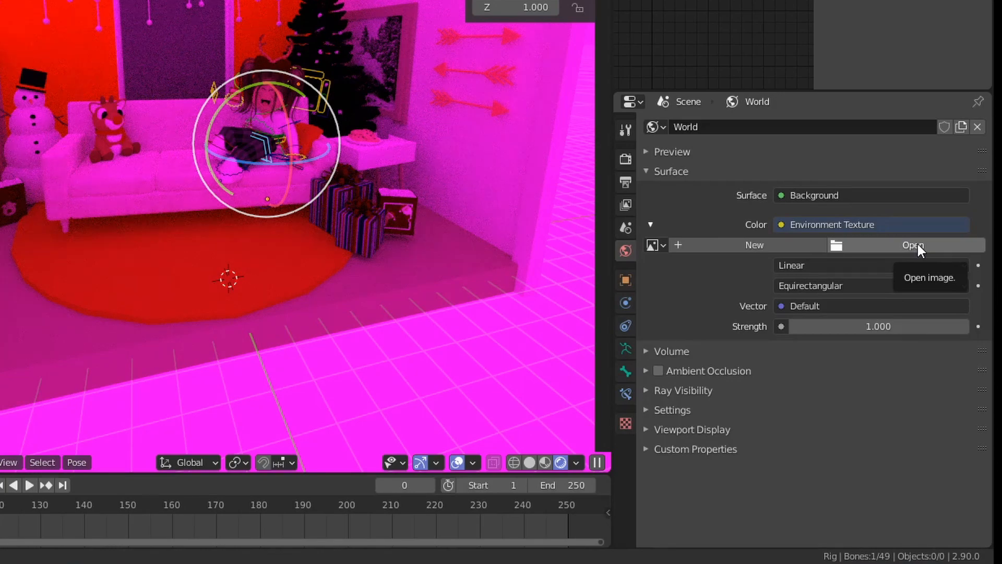
Step: Load snowy_forest_path_01_4k.hdr as the world's environment image and enable ambient occlusion
left_click(918, 243)
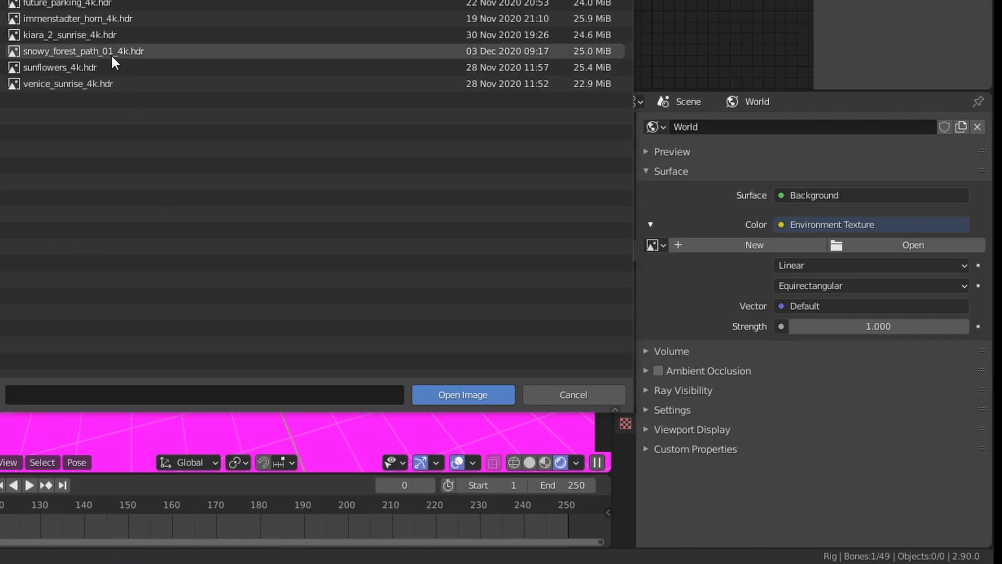
left_click(37, 52)
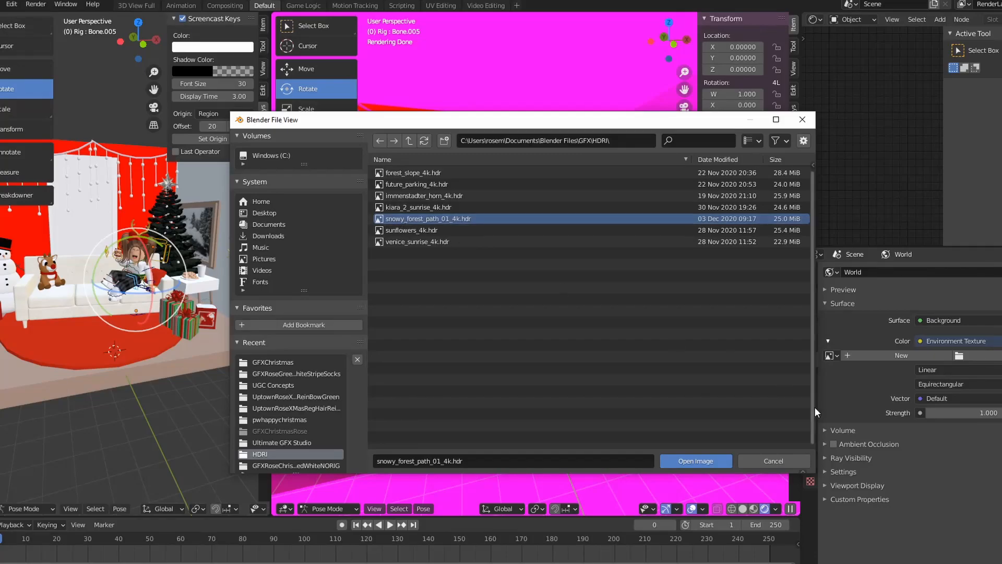
left_click(691, 460)
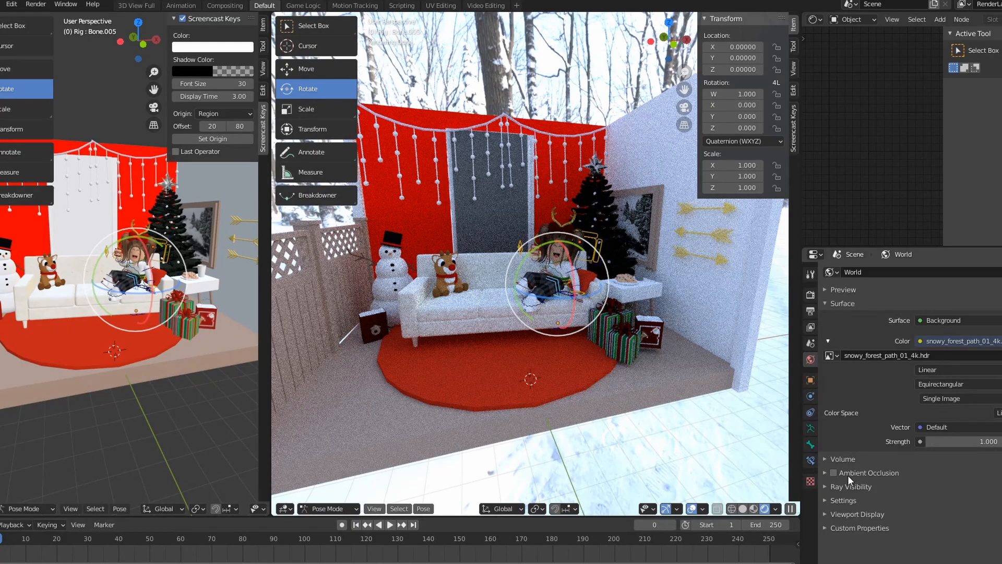
left_click(834, 473)
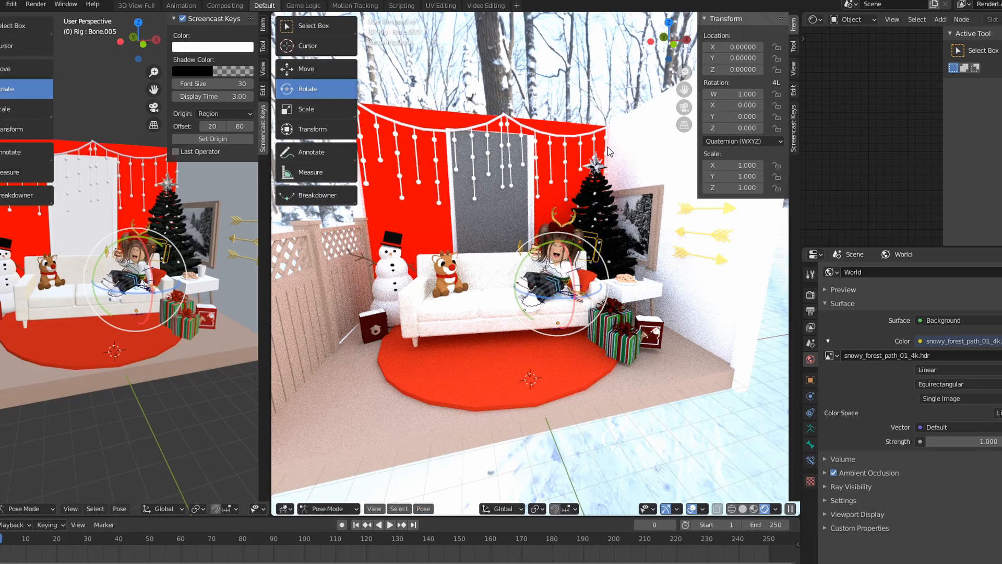
Step: Widen the non-rendered 3D view and switch the rig from Pose Mode to Object Mode
left_click(684, 106)
left_click_drag(267, 327, 566, 320)
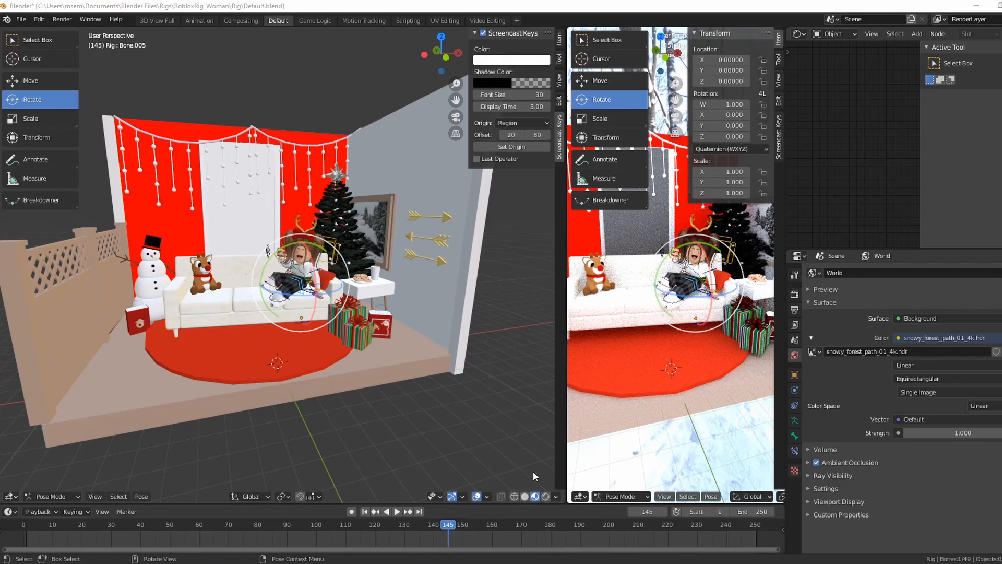
left_click(74, 496)
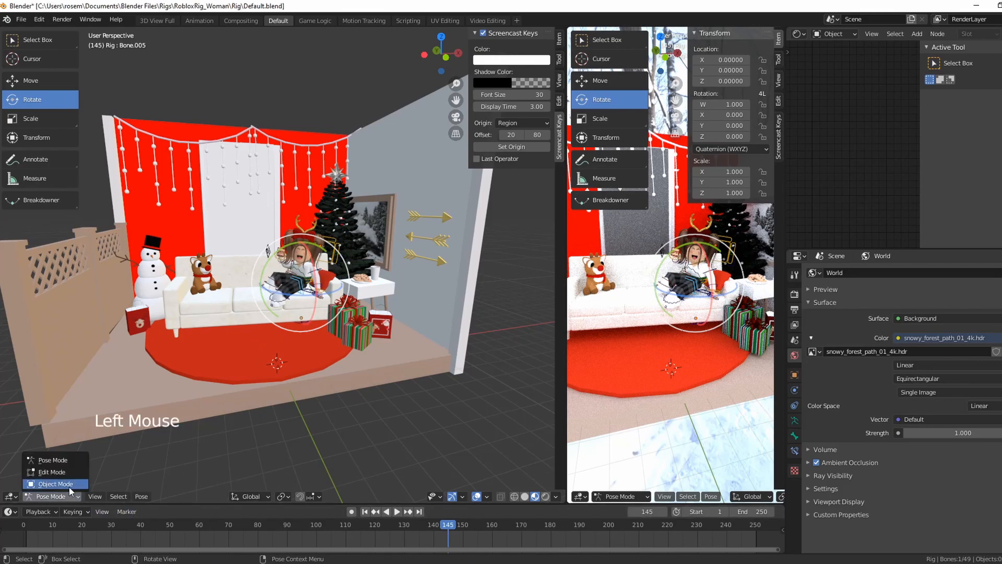
left_click(69, 484)
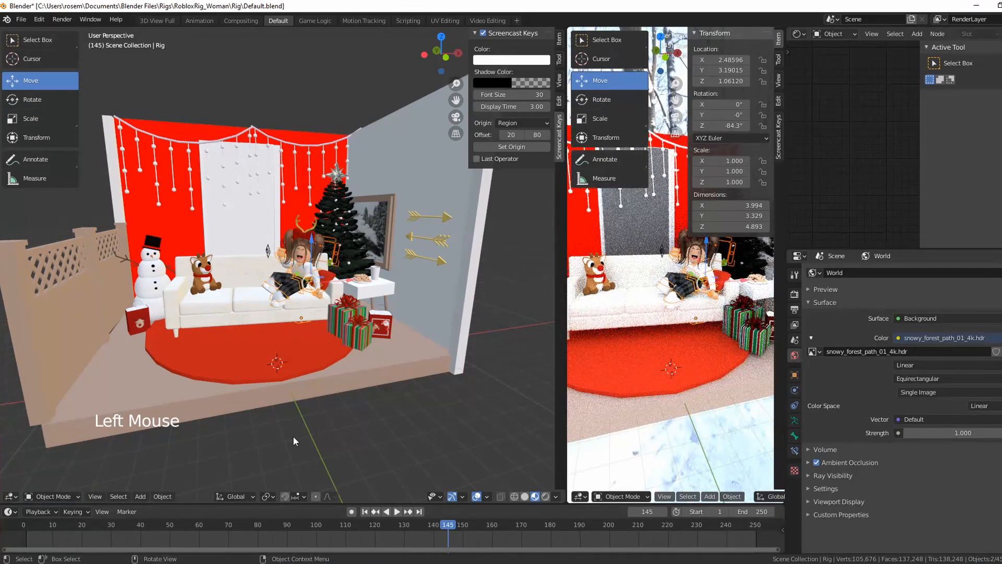
Step: Add a camera at the origin and look through it in the non-rendered 3D view
left_click(138, 496)
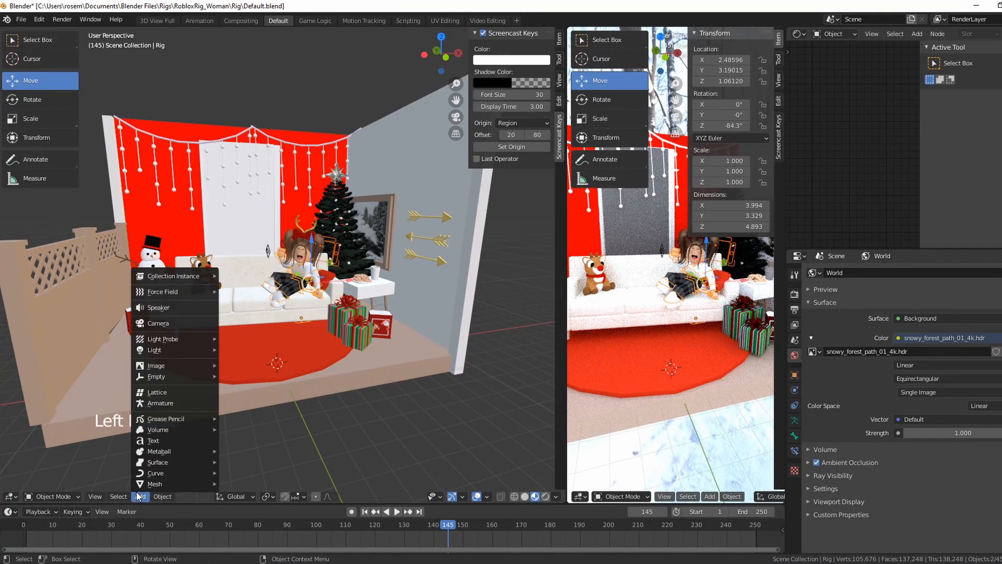
left_click(193, 319)
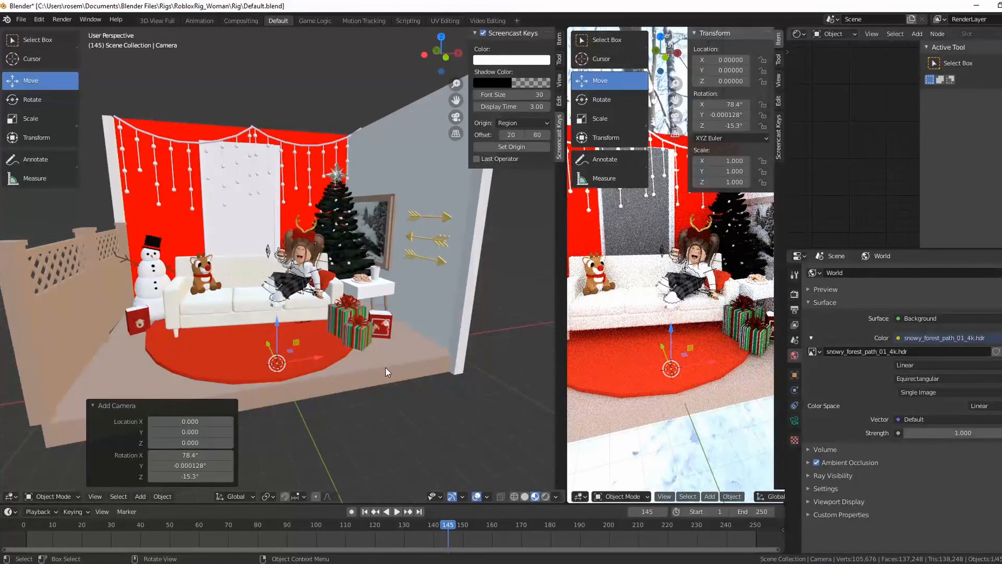
left_click(455, 117)
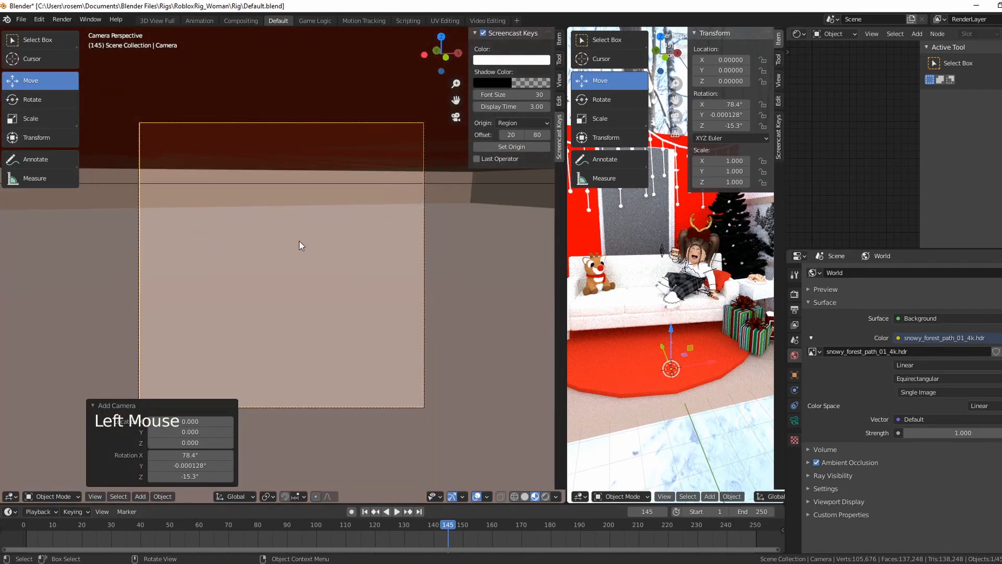
left_click(21, 80)
scroll(248, 237, "down", 4)
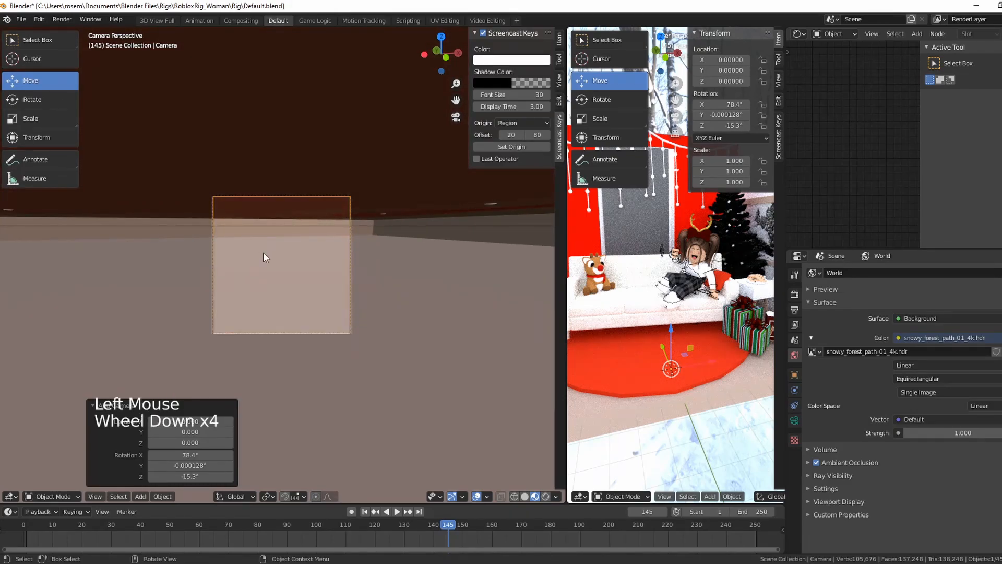
scroll(262, 266, "down", 1)
middle_click_drag(290, 295, 286, 337, "shift")
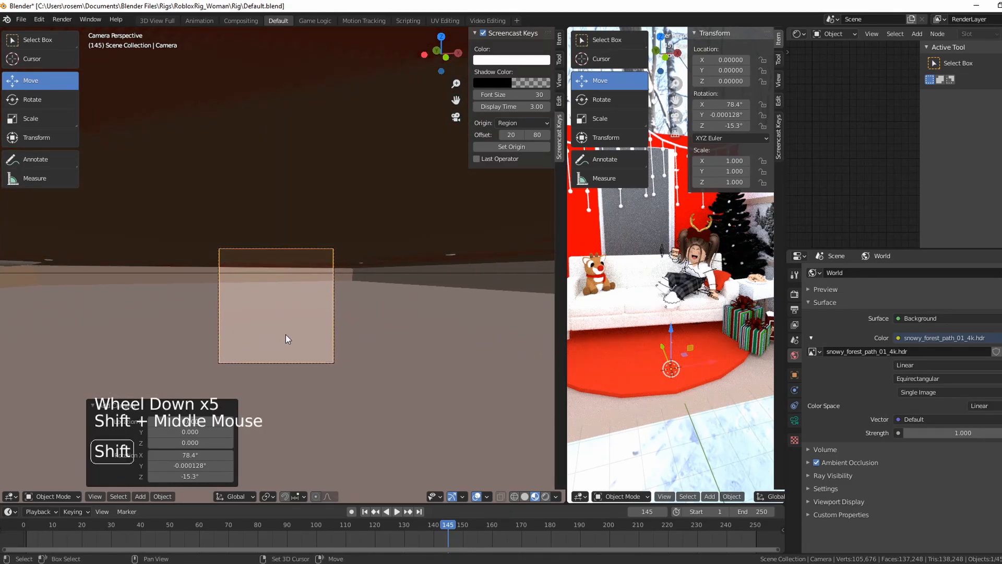
scroll(300, 297, "up", 1)
scroll(300, 296, "down", 6)
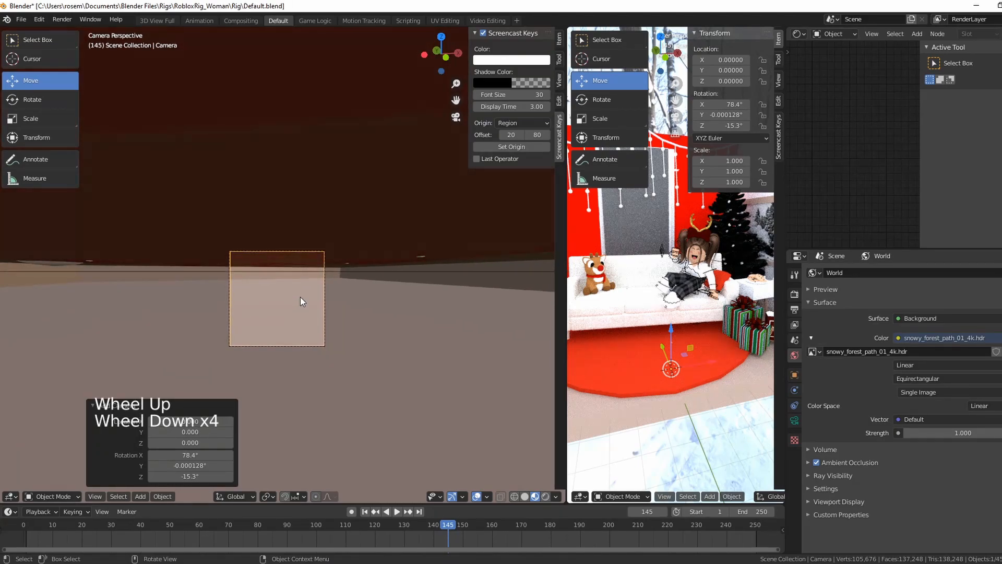
left_click(308, 257)
Step: Leave the camera view and move the camera up and toward the front, to about Y -2.04 and Z 5.58
left_click(456, 117)
left_click_drag(275, 328, 288, 269)
scroll(304, 431, "down", 2)
middle_click_drag(304, 431, 412, 464)
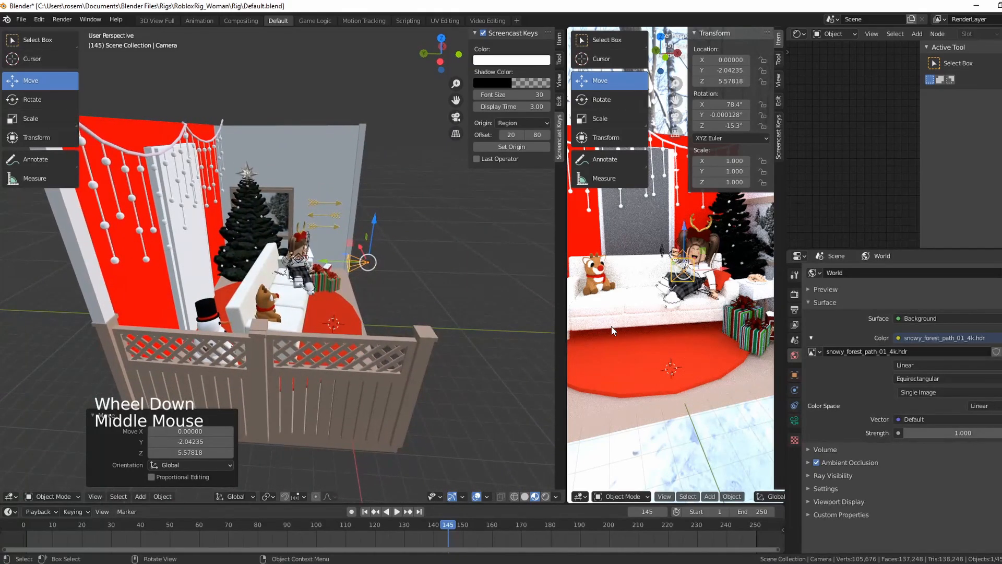
Step: Widen the rendered 3D view and switch it to the camera's view
scroll(560, 297, "up", 1)
left_click_drag(567, 295, 436, 292)
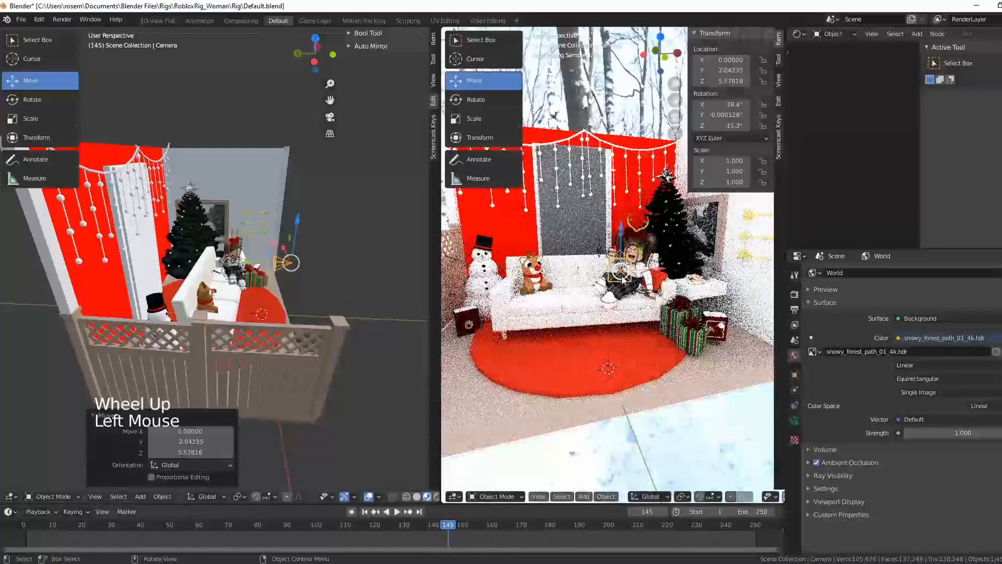
left_click(676, 117)
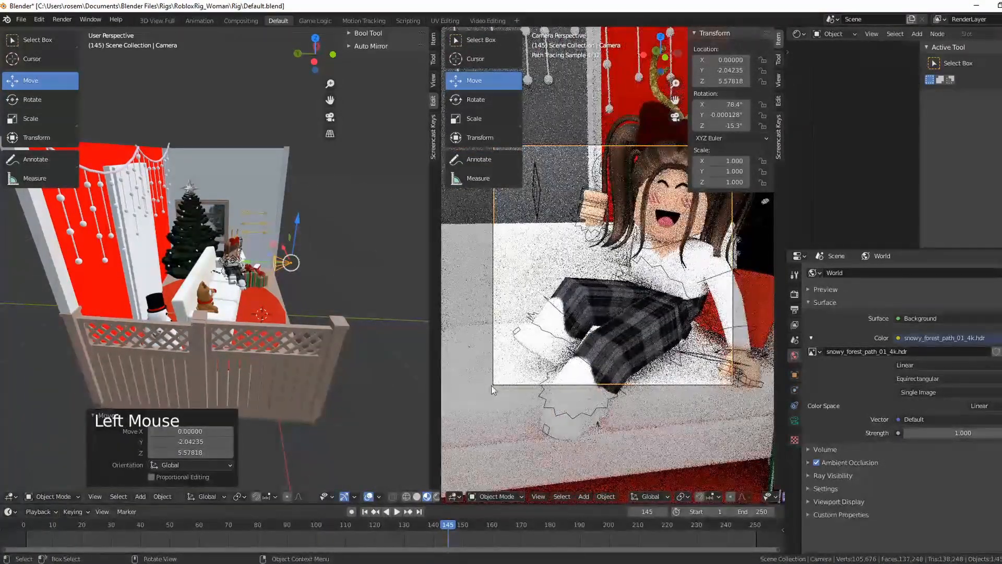
Step: Move the camera back, sideways and up to about X -2.24, Y -6.59, Z 7.08 to frame the woman and sofa
middle_click_drag(362, 289, 337, 310)
left_click_drag(239, 272, 290, 287)
middle_click_drag(277, 322, 245, 318)
left_click_drag(313, 312, 272, 317)
middle_click_drag(277, 317, 328, 262)
left_click_drag(324, 256, 328, 230)
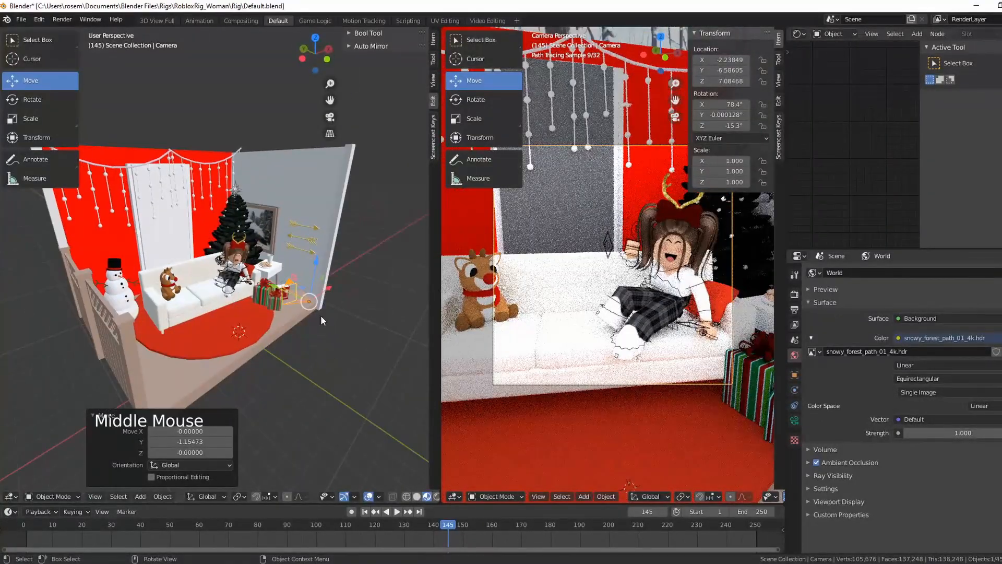
Step: Raise the camera by about 0.97 along Z to about Z 8.06
middle_click_drag(331, 336, 343, 306)
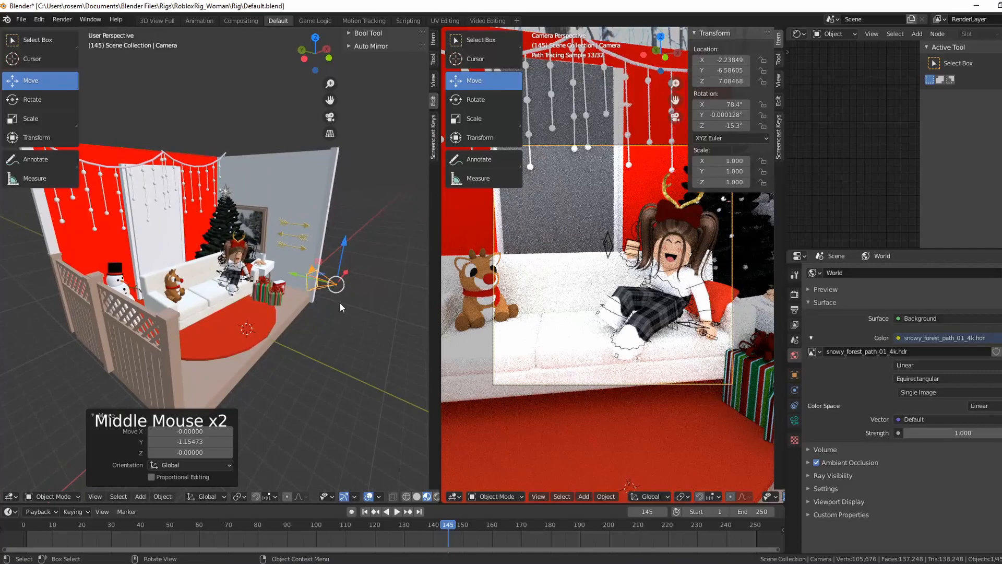
left_click_drag(342, 249, 344, 232)
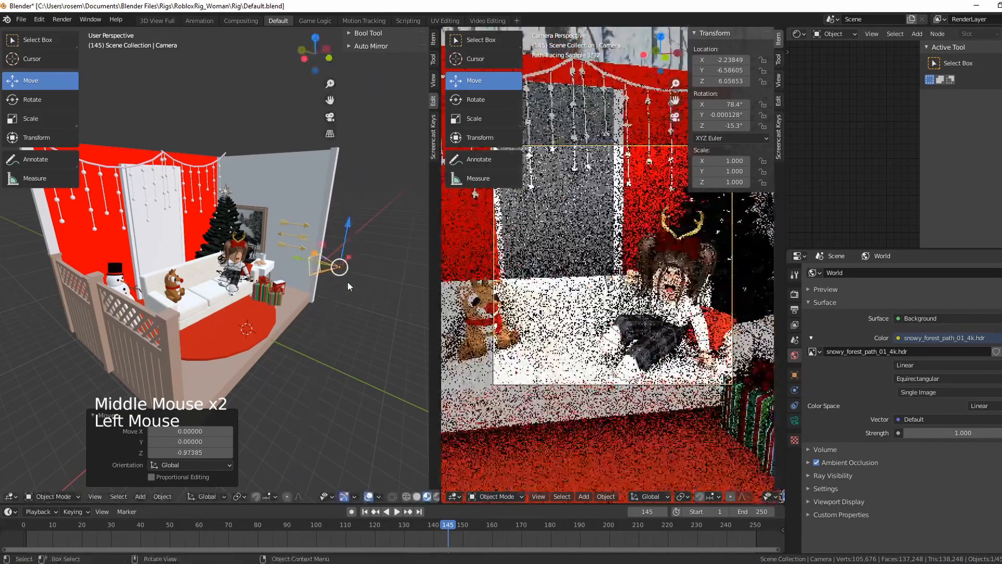
scroll(330, 310, "down", 1)
scroll(330, 309, "down", 1)
middle_click_drag(331, 309, 342, 293)
scroll(343, 292, "up", 1)
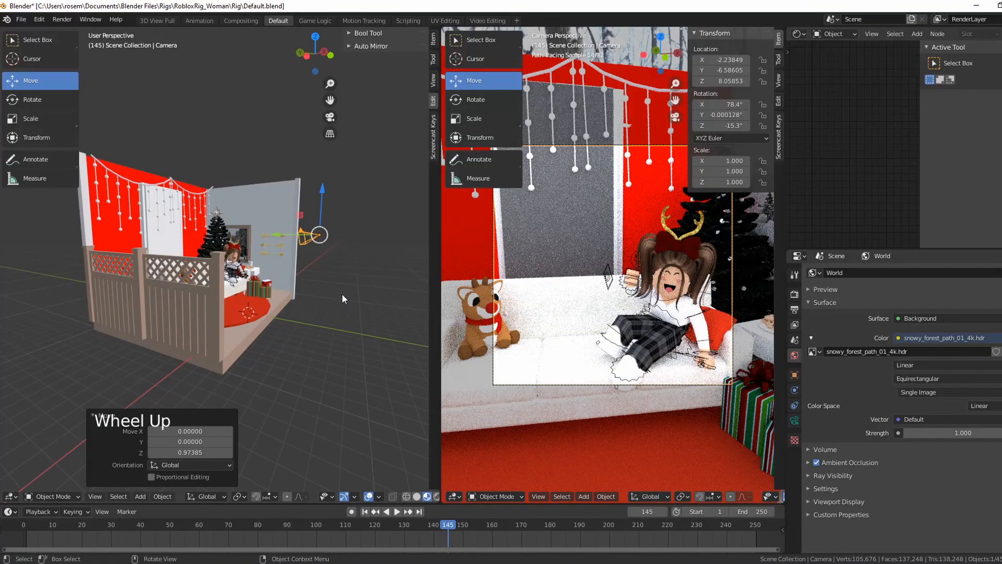
middle_click_drag(342, 299, 289, 308)
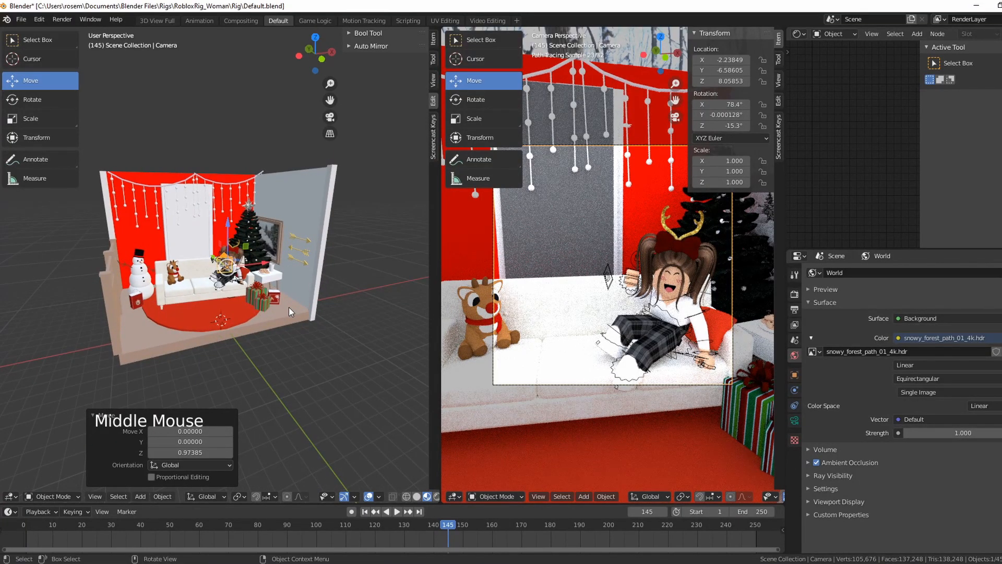
scroll(358, 327, "up", 1)
Step: Review the Cycles sampling settings and the horizontal and vertical output resolution
left_click(795, 293)
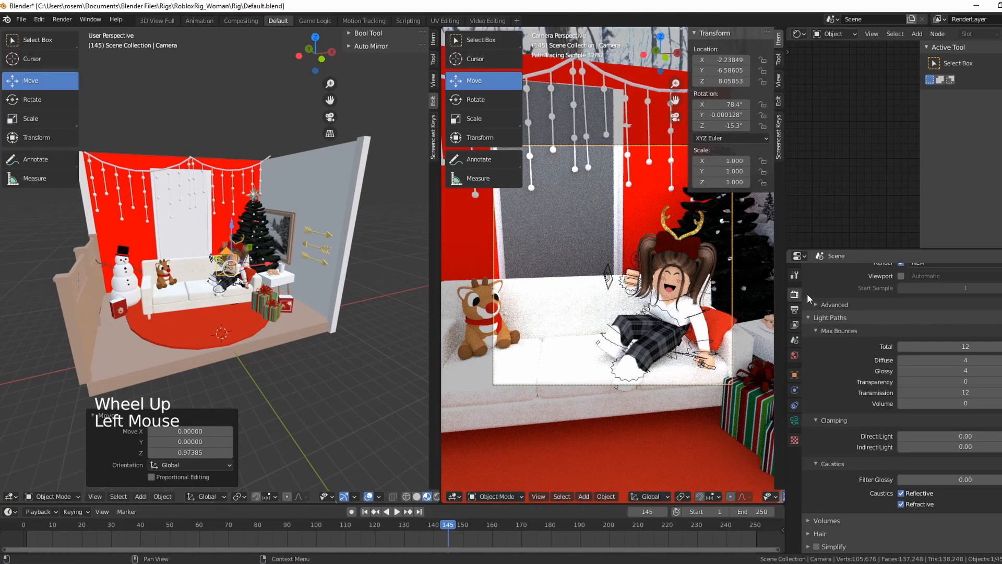
scroll(875, 326, "up", 6)
scroll(875, 327, "up", 6)
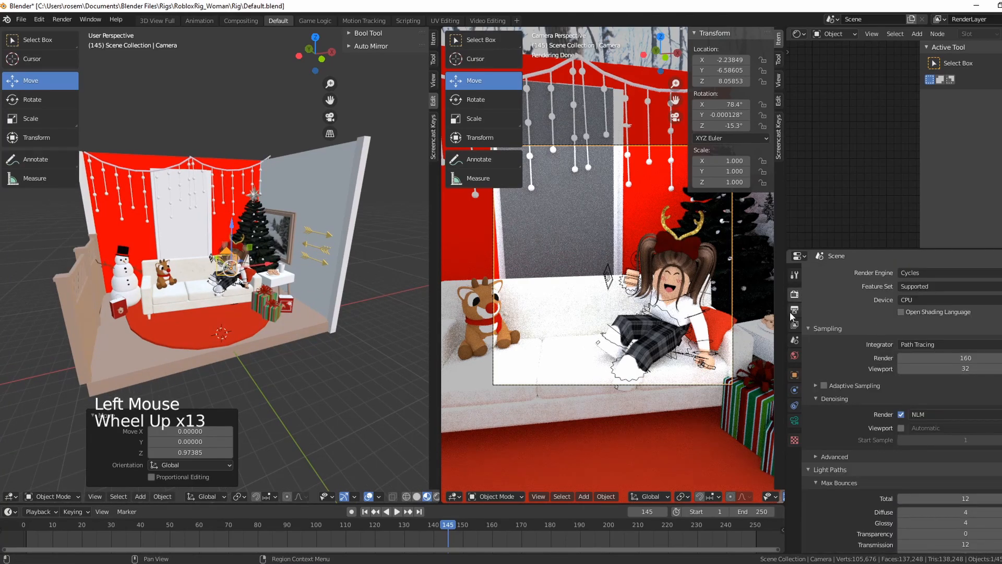
left_click(794, 310)
scroll(945, 328, "up", 5)
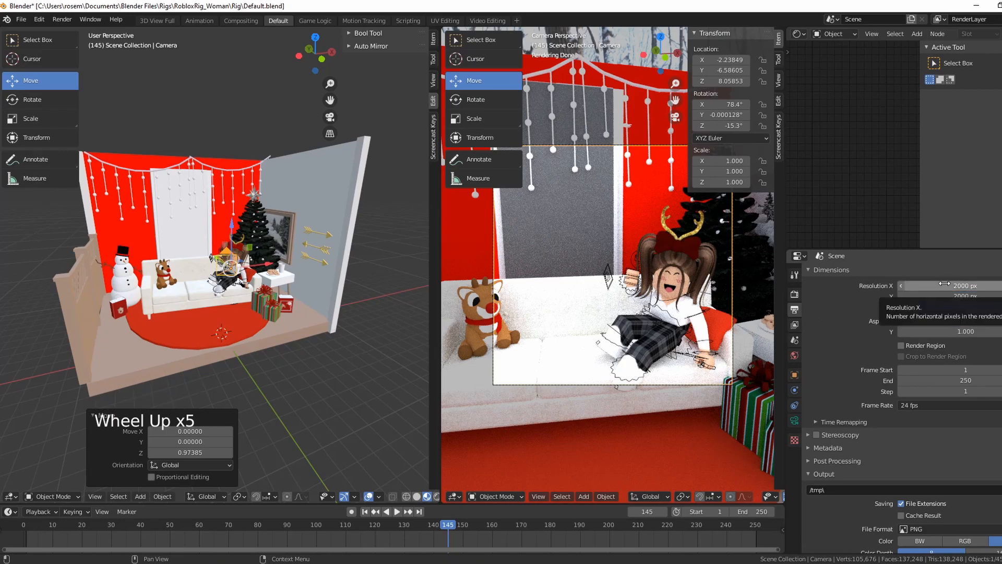
scroll(855, 326, "up", 2)
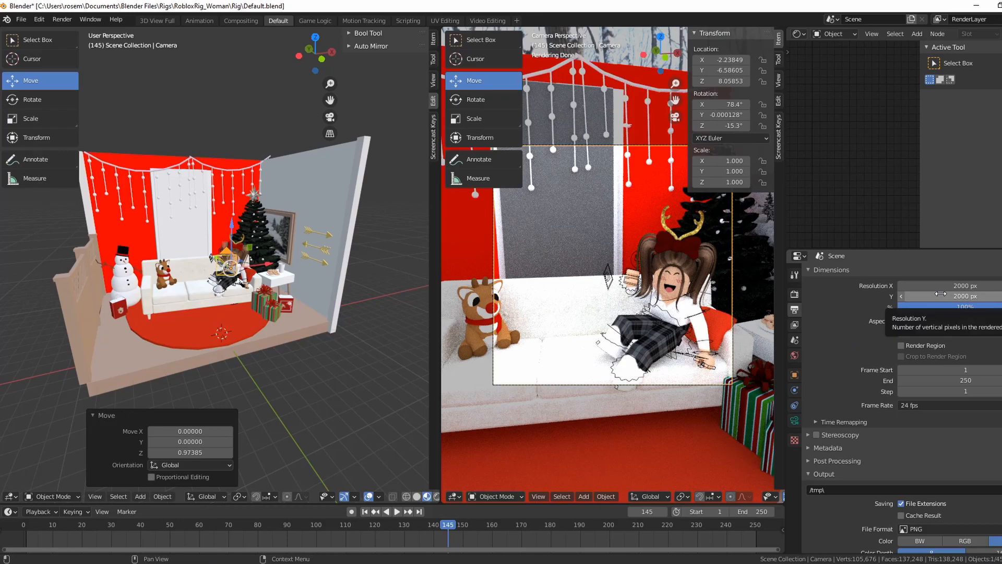
Step: Lower the camera by about 0.28 along Z to about Z 7.77, keeping the seated woman in frame
scroll(315, 233, "down", 2)
middle_click_drag(312, 262, 361, 296)
middle_click_drag(361, 297, 290, 250)
left_click_drag(250, 161, 244, 170)
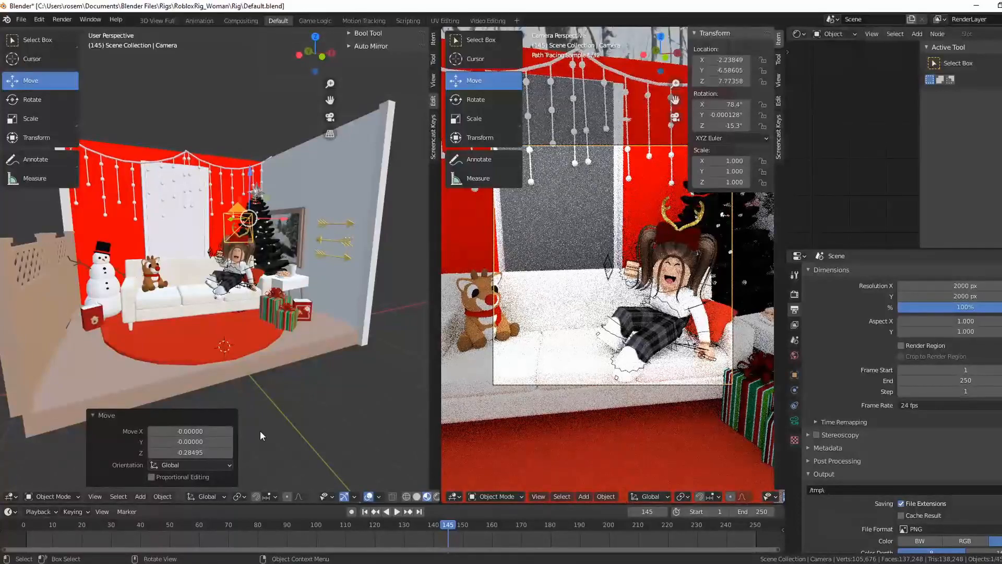
scroll(260, 431, "down", 3)
middle_click_drag(211, 379, 214, 376)
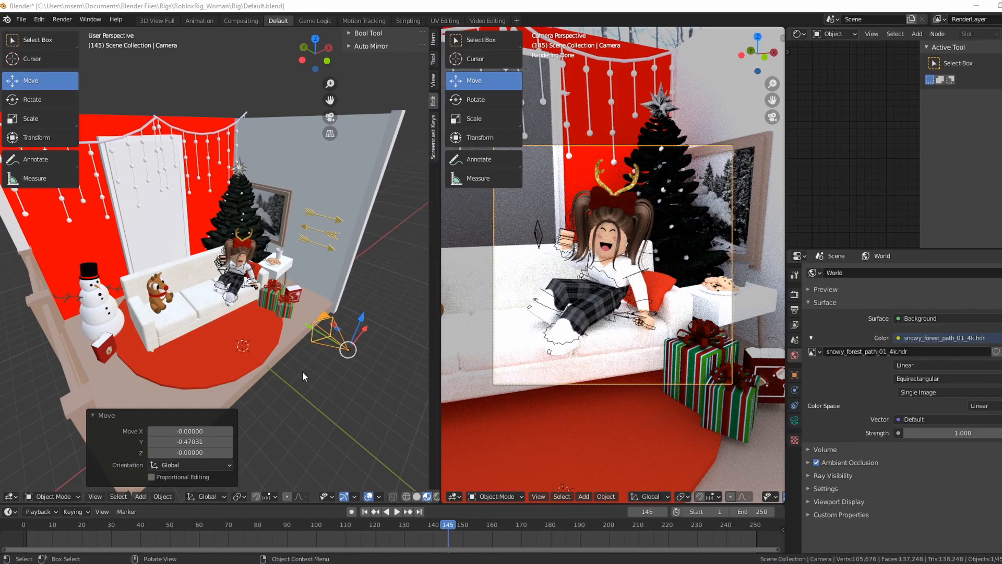
Step: Move the white panel covering the window up by about 17.54 along Z, so the snowy background shows through the panes
scroll(349, 368, "down", 1)
middle_click_drag(349, 368, 296, 366)
scroll(297, 365, "up", 2)
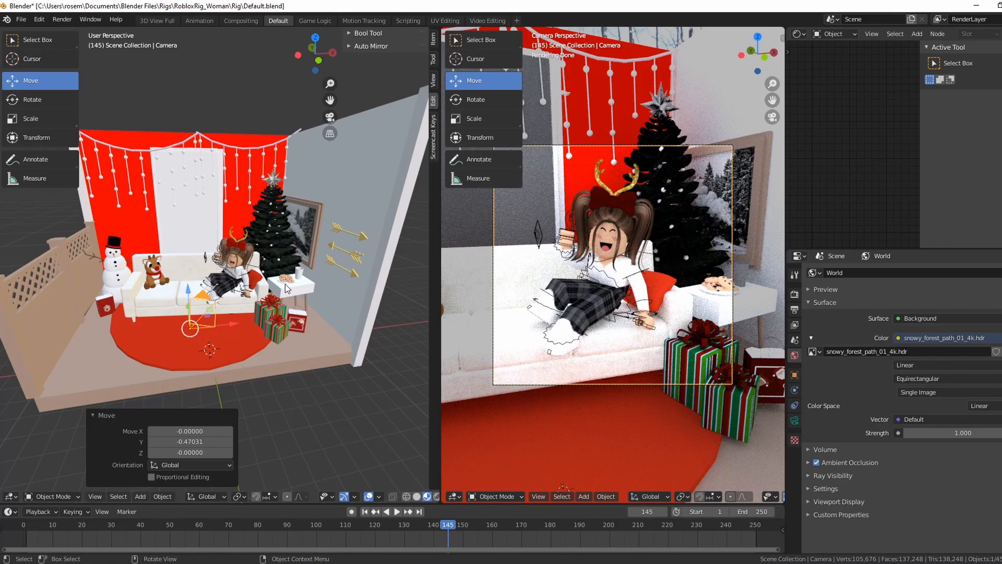
scroll(231, 250, "down", 2)
middle_click_drag(232, 250, 322, 293)
scroll(185, 250, "up", 2)
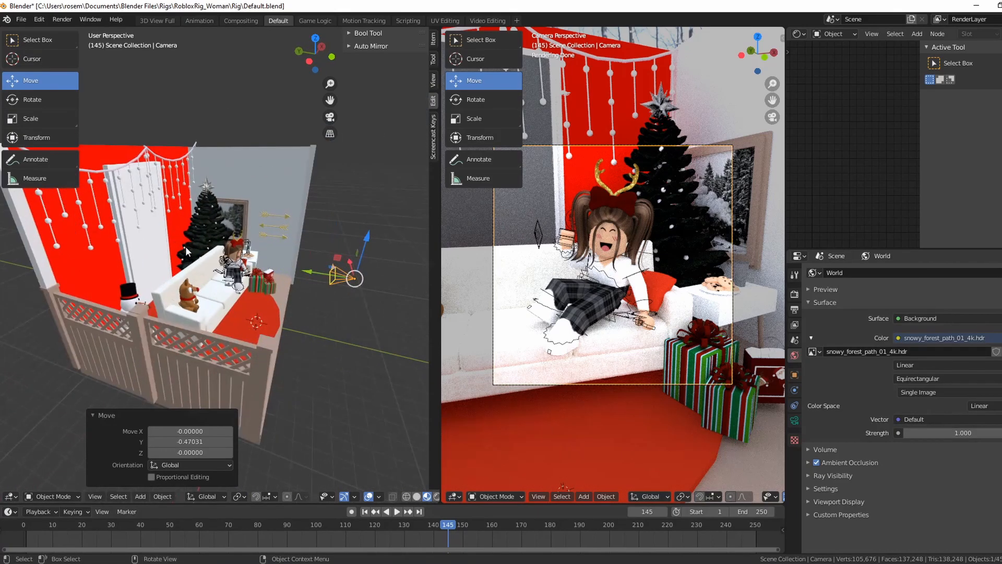
middle_click_drag(185, 248, 178, 268)
left_click(163, 258)
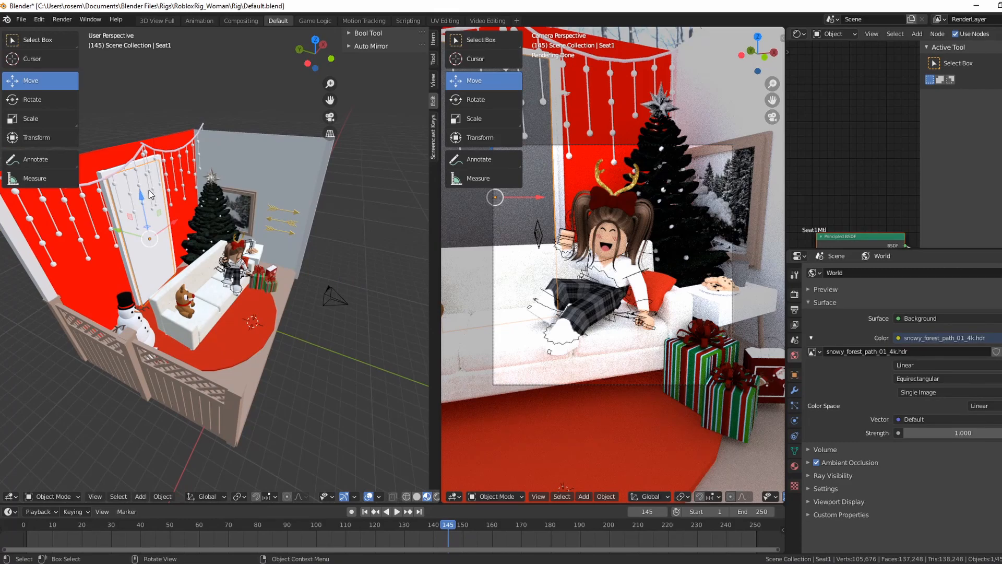
scroll(148, 190, "down", 2)
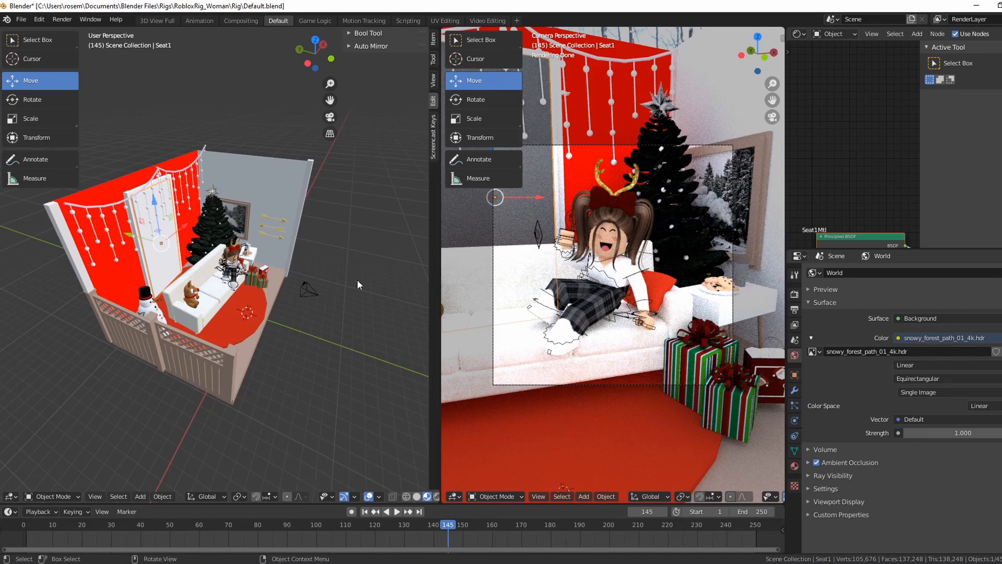
middle_click_drag(354, 274, 238, 206)
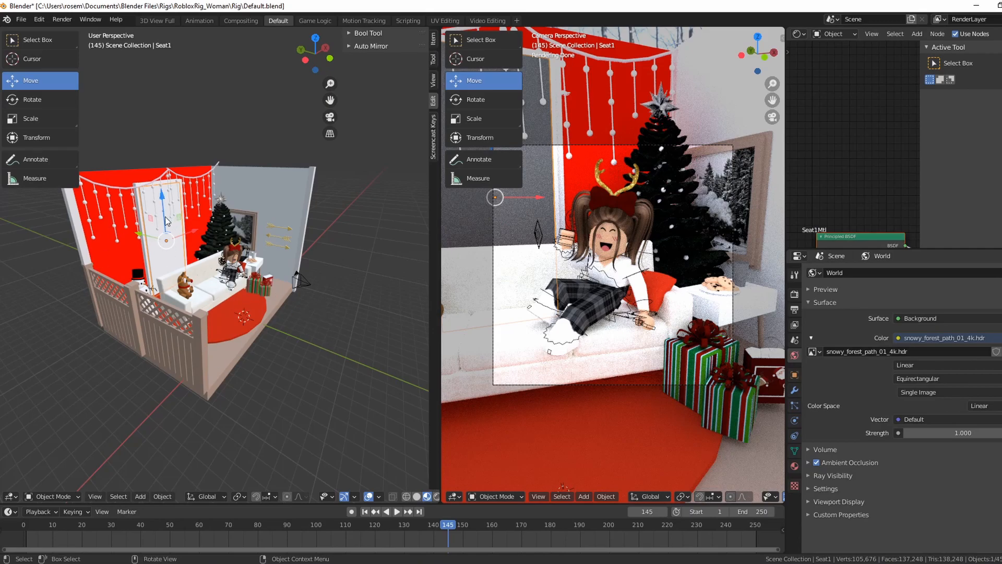
left_click_drag(165, 205, 159, 479)
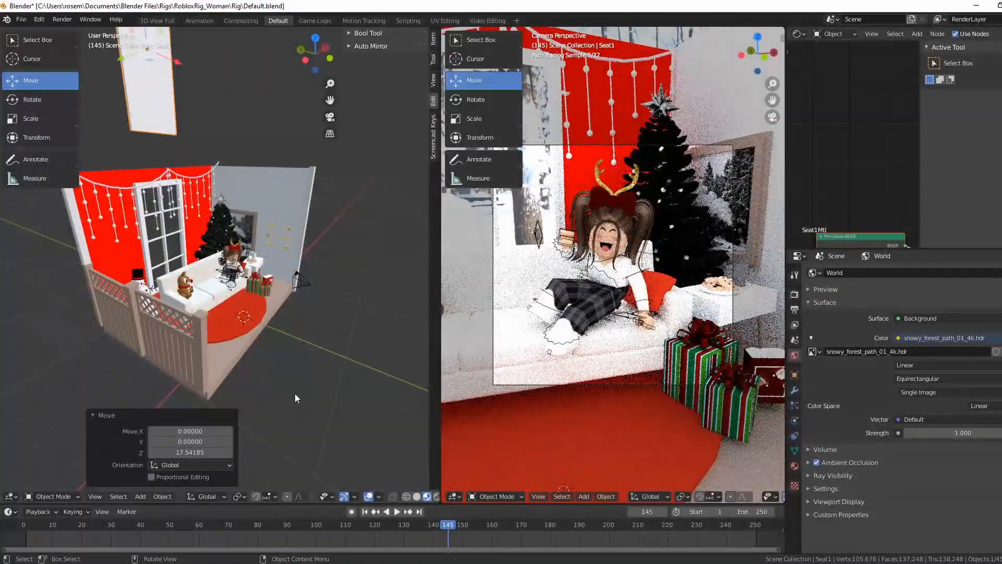
Step: Check the scene around the camera frame and render it as a still image
middle_click_drag(312, 399, 254, 386)
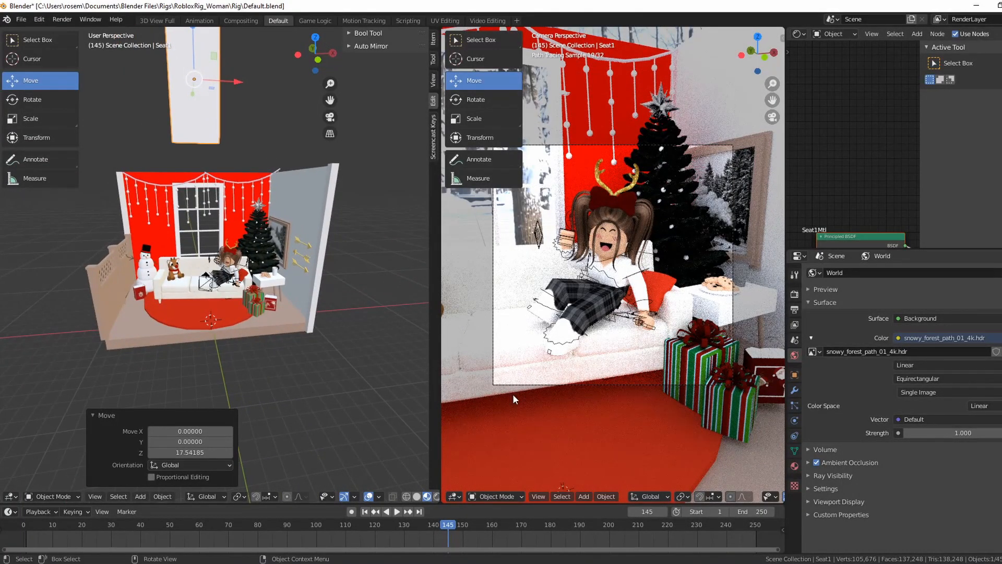
scroll(513, 400, "down", 3)
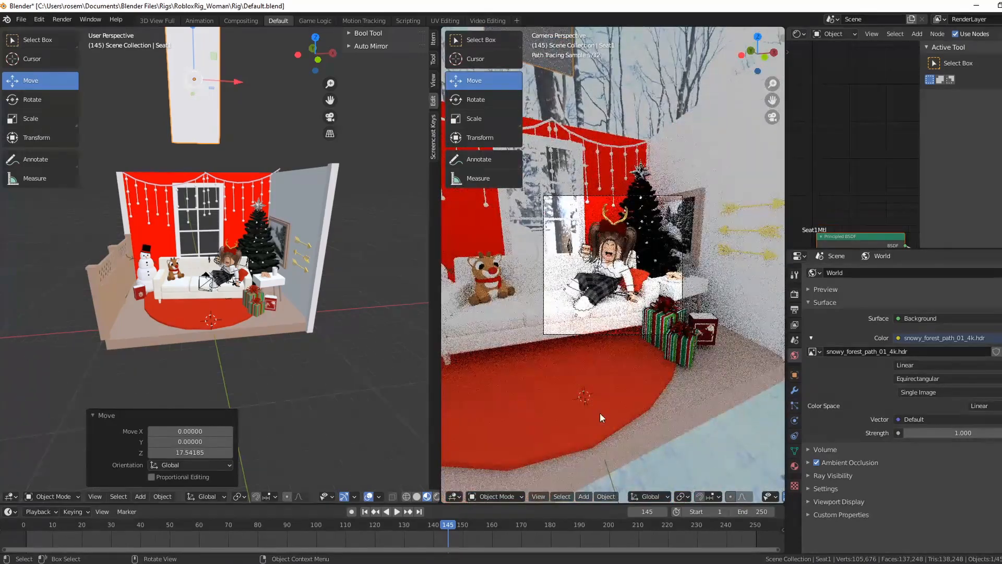
scroll(626, 324, "down", 2)
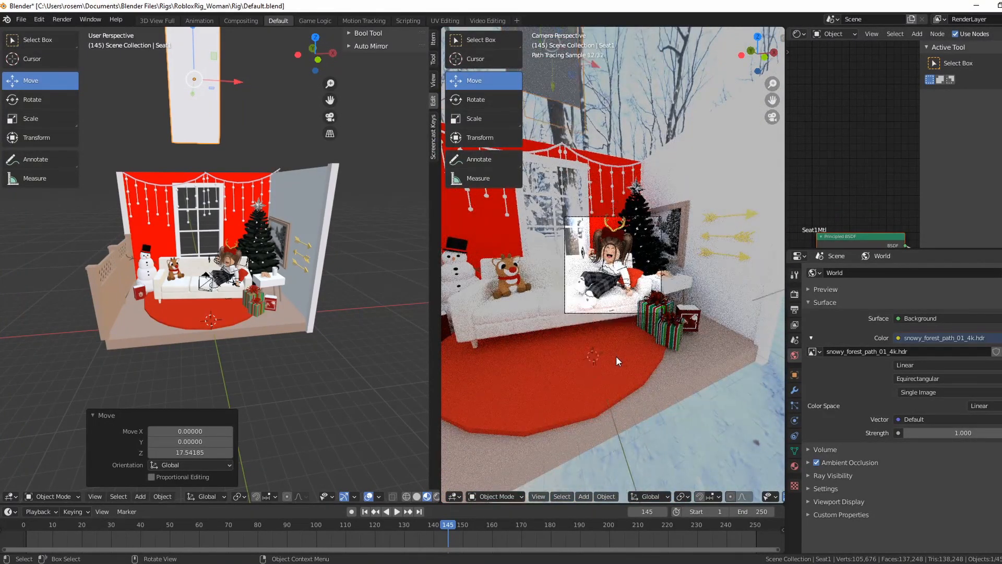
scroll(616, 356, "down", 1)
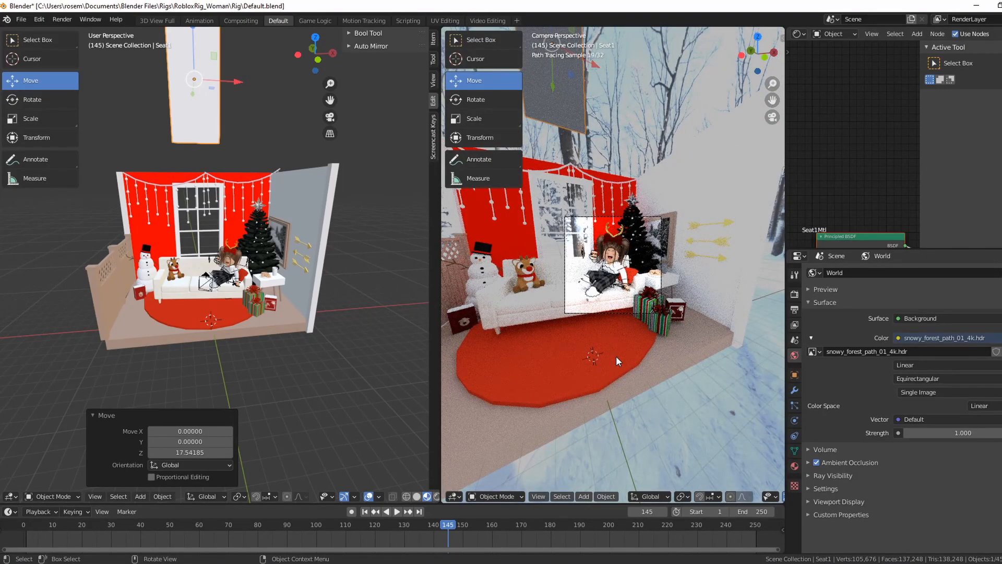
scroll(616, 356, "up", 2)
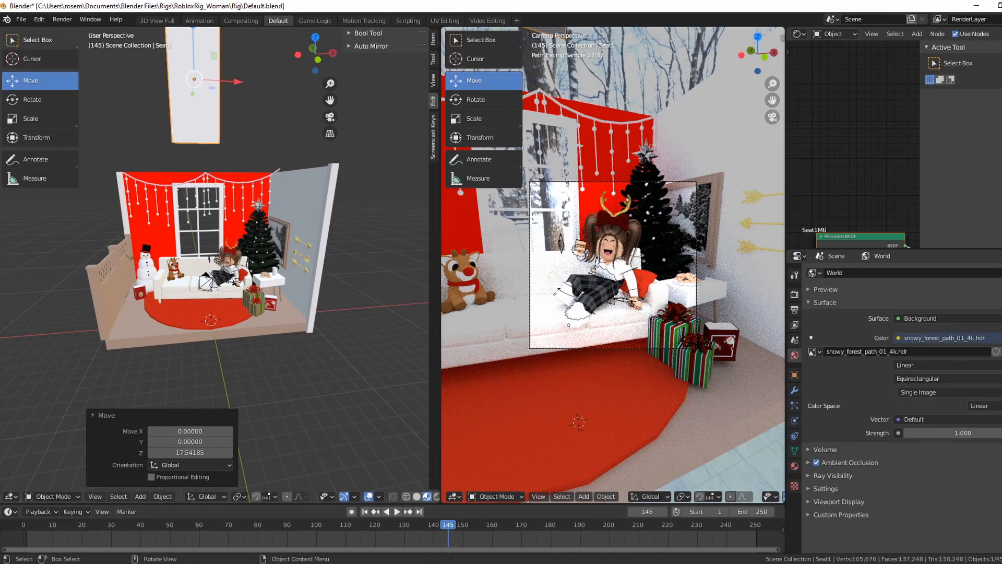
left_click(62, 20)
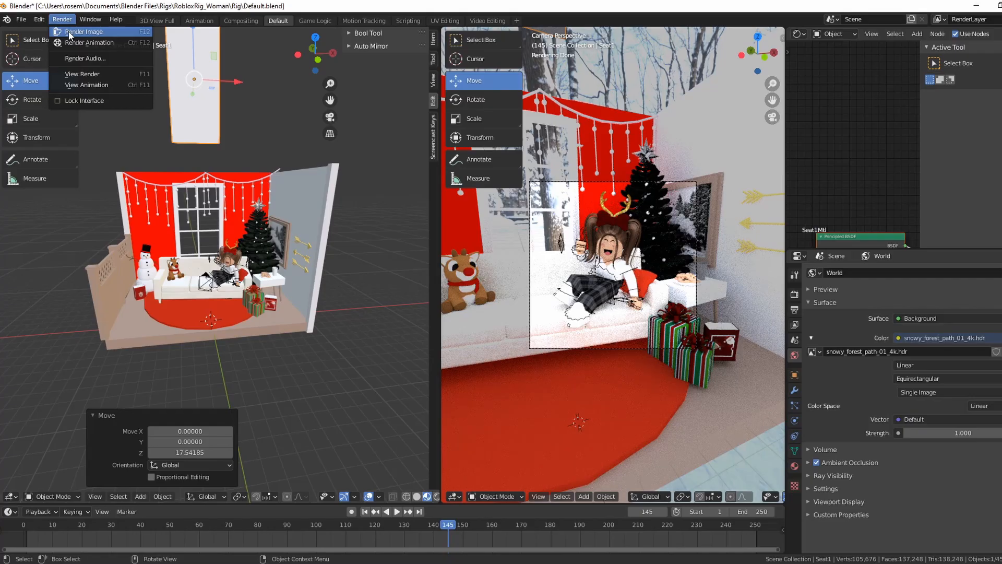
left_click(69, 35)
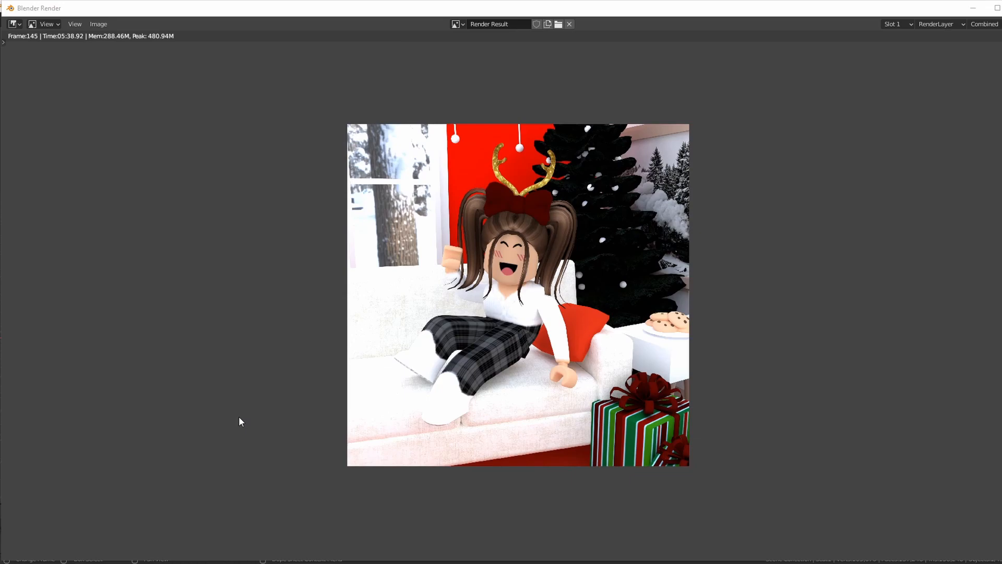
Step: Maximize the finished render, bring up its image commands, and return to the main scene window
left_click(997, 8)
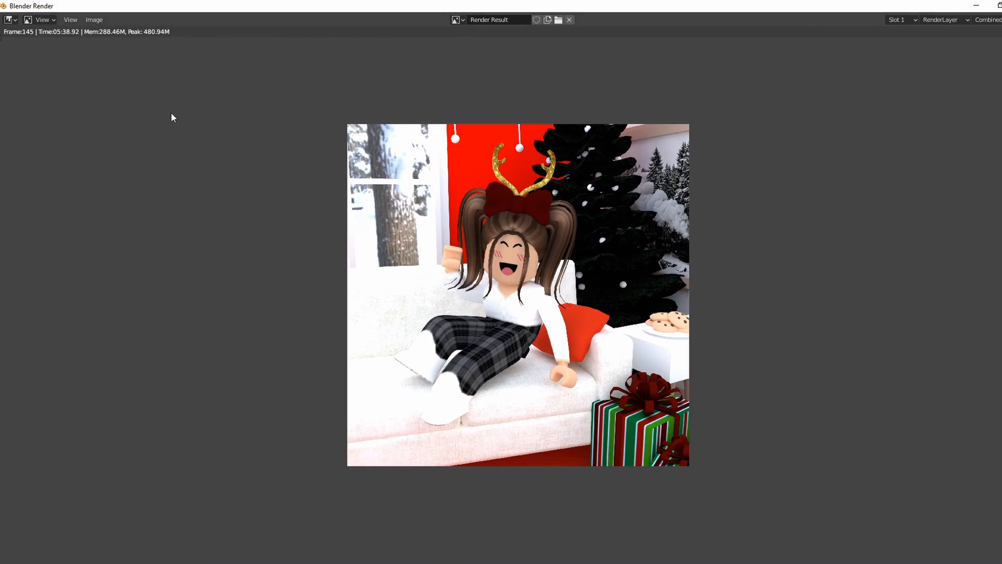
left_click(95, 20)
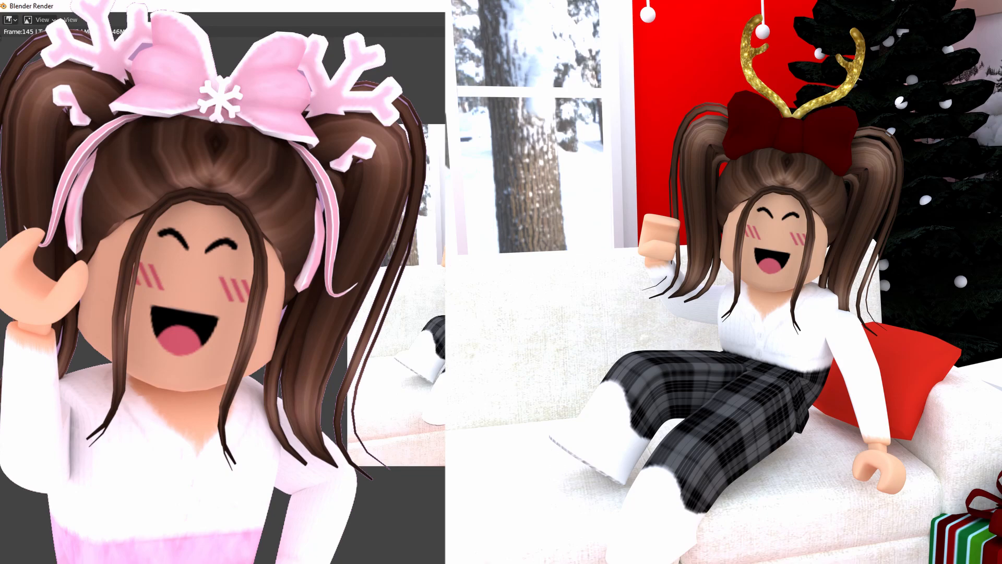
key("Escape")
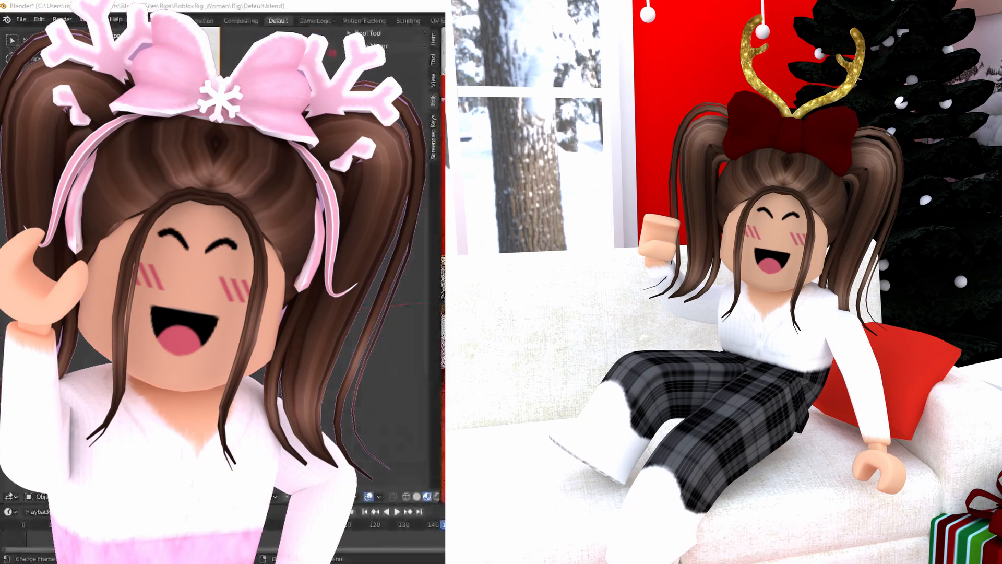